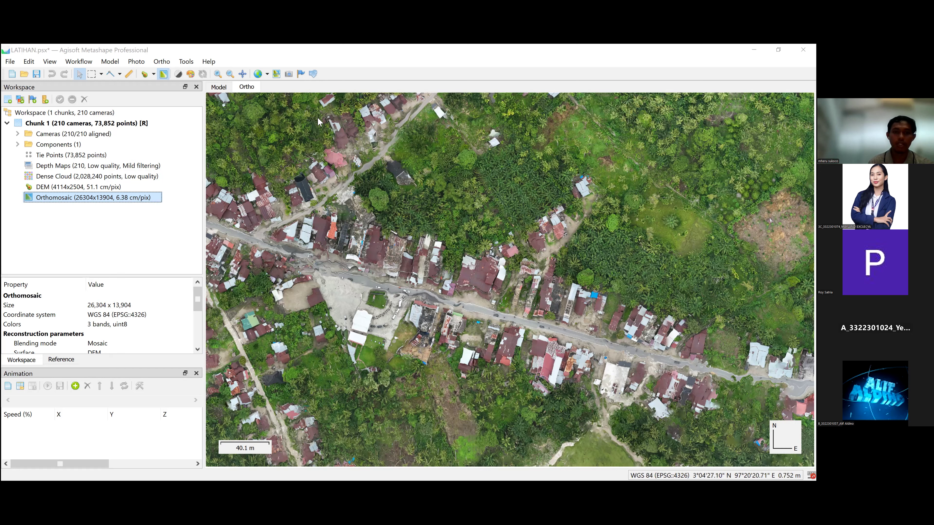
Remove the depth maps and the DEM from Chunk 1
left_click(143, 208)
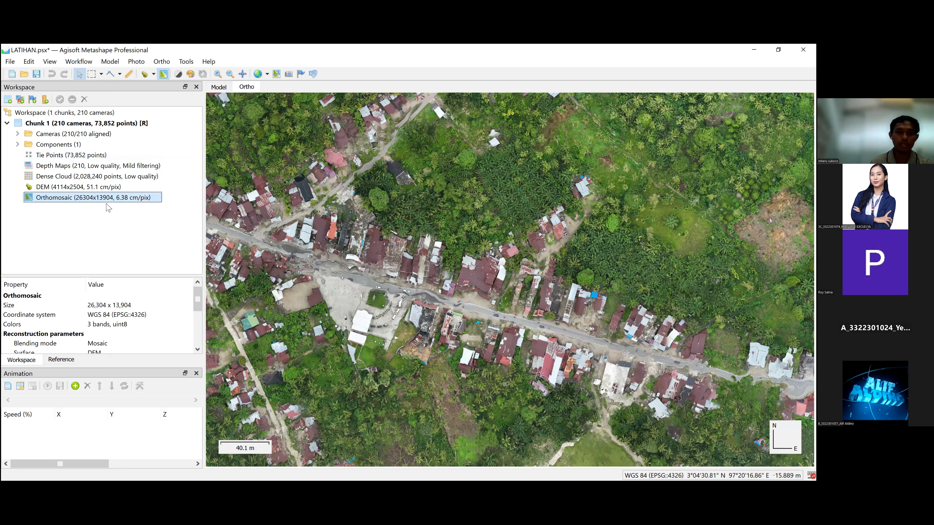
right_click(74, 166)
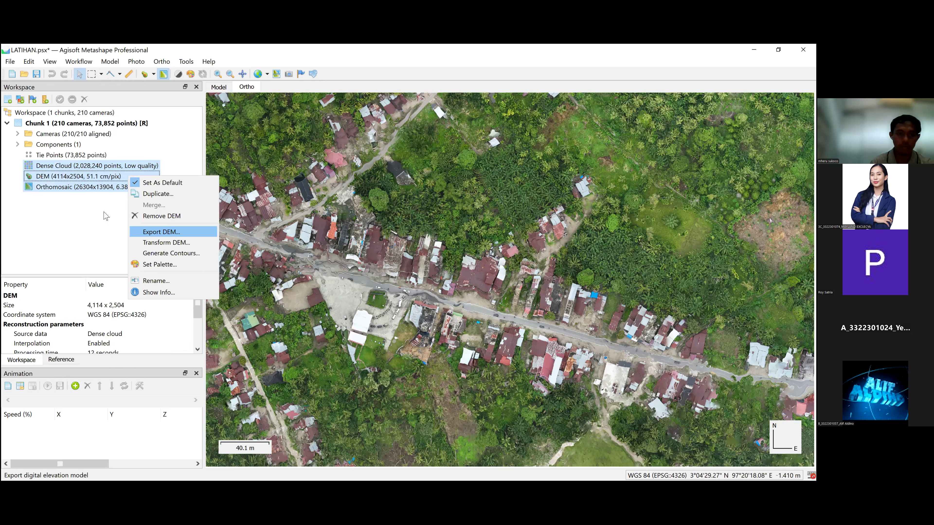
left_click(162, 216)
left_click(392, 282)
Remove the dense cloud and the orthomosaic from Chunk 1, leaving only the tie points
right_click(73, 166)
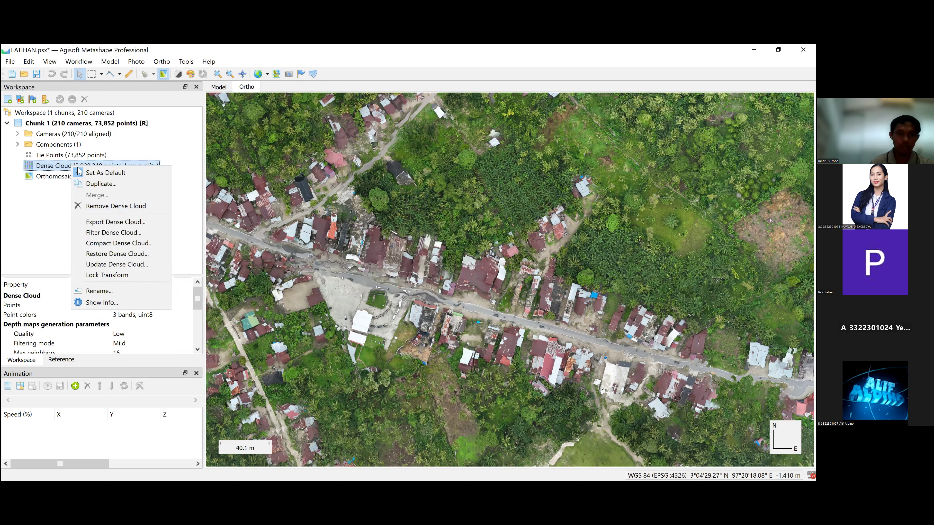
left_click(116, 205)
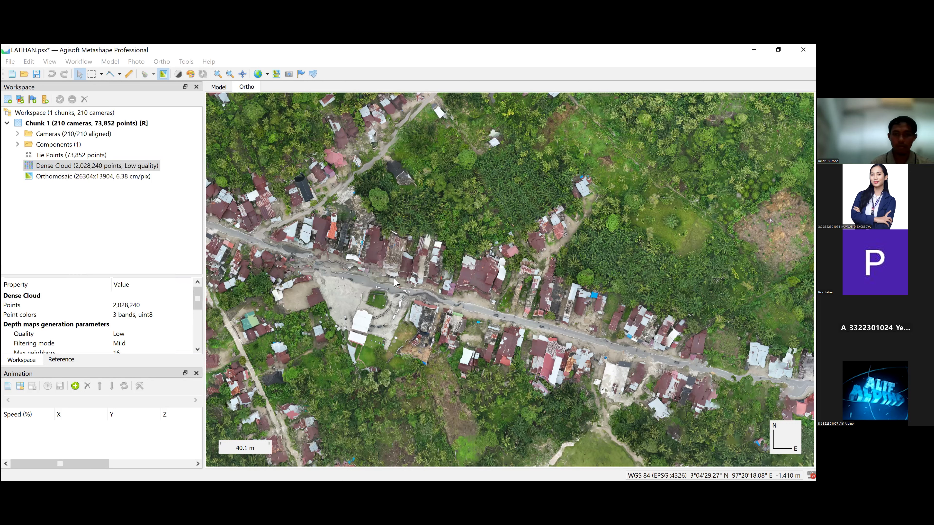
right_click(44, 166)
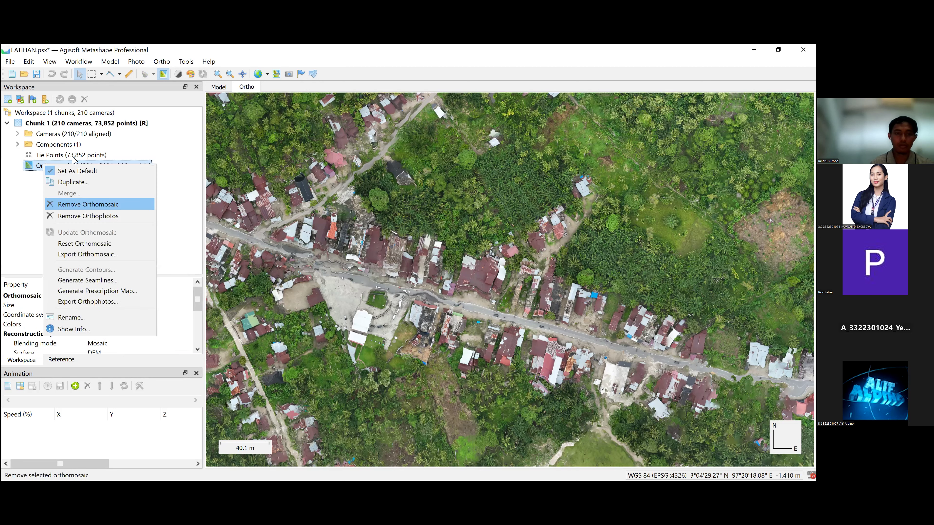
key("Return")
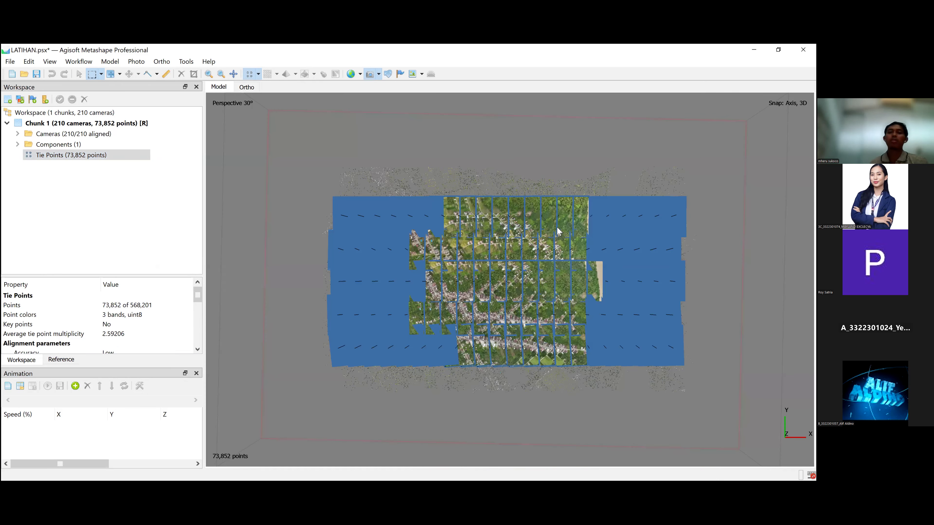
Open the Align Photos settings with the advanced options expanded
scroll(556, 229, "down", 2)
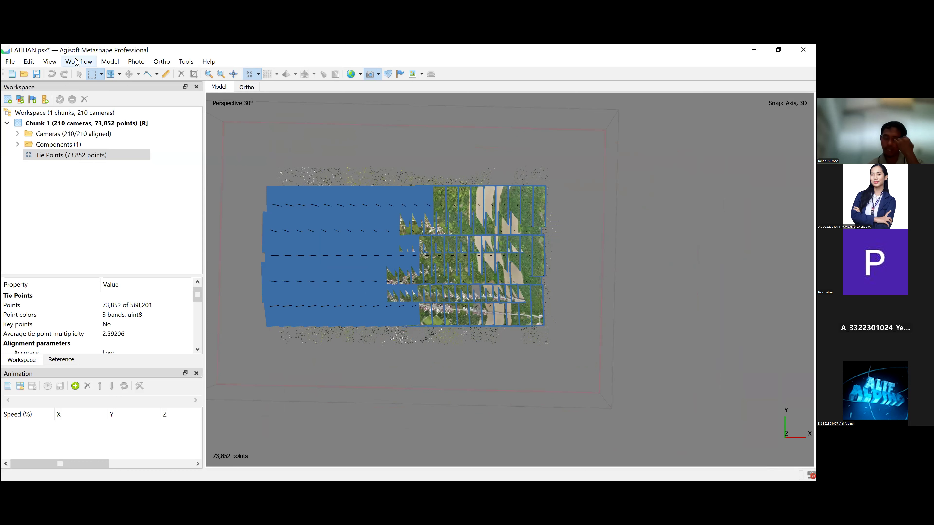
left_click(76, 62)
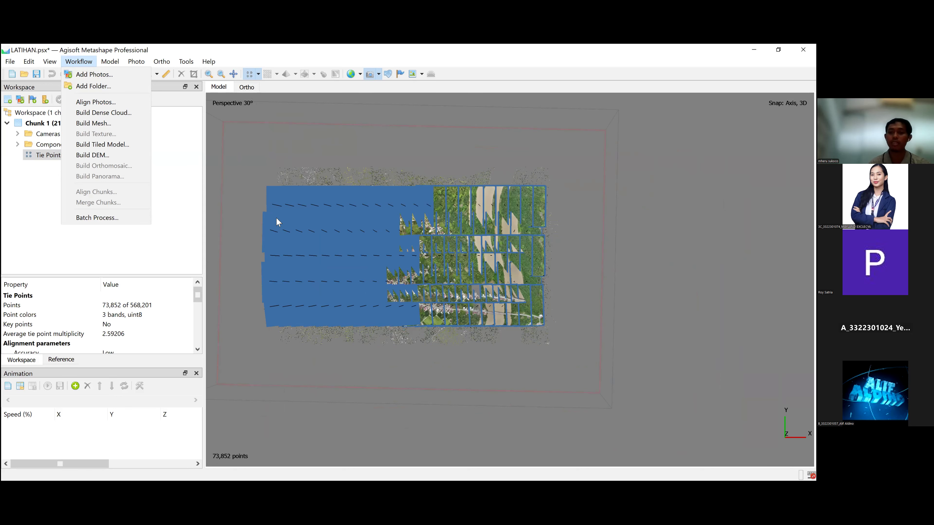
middle_click_drag(568, 331, 637, 321)
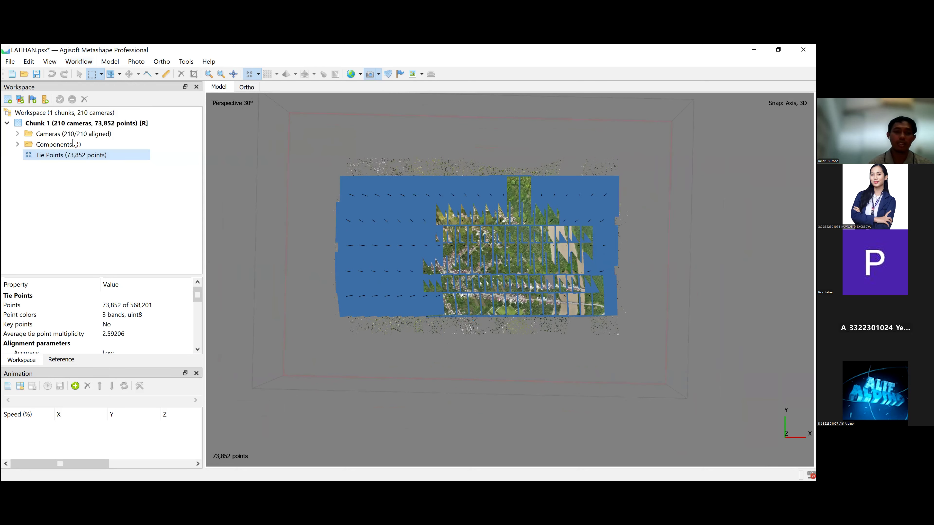
left_click(76, 61)
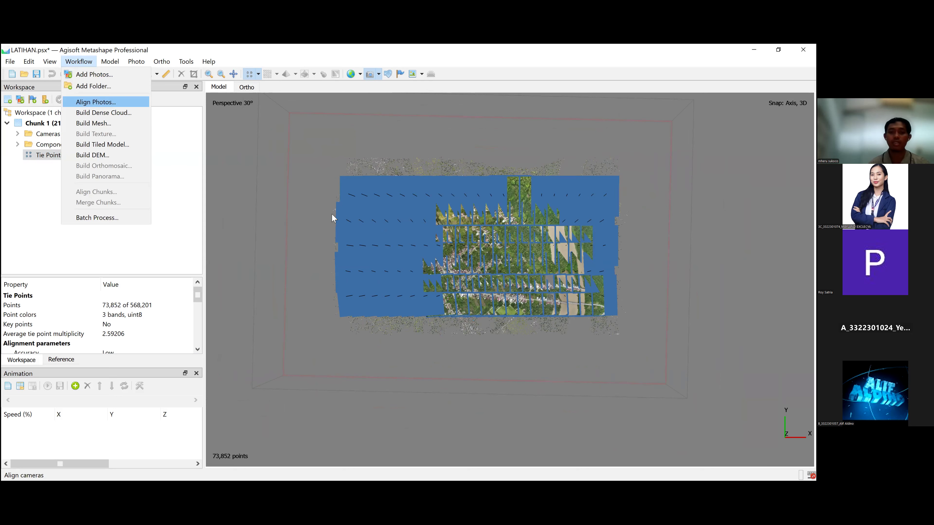
key("Return")
left_click(349, 214)
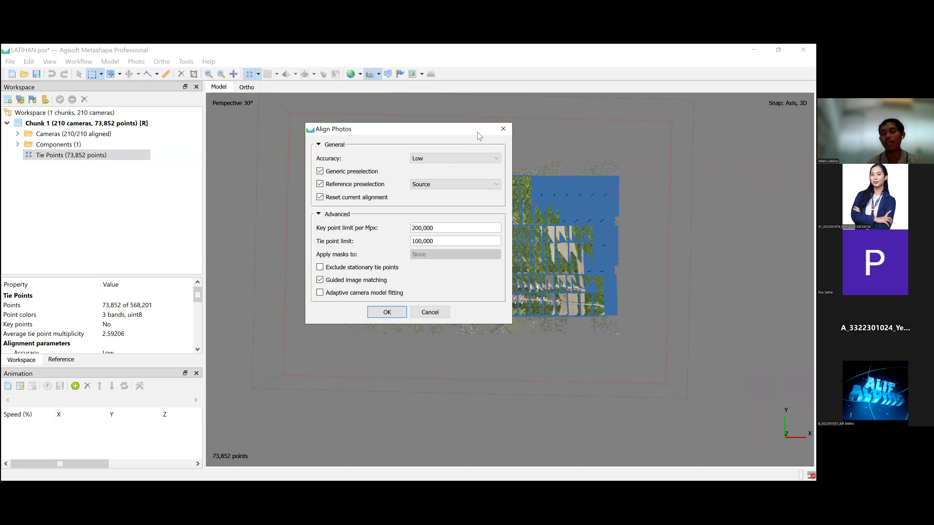
left_click_drag(479, 137, 453, 142)
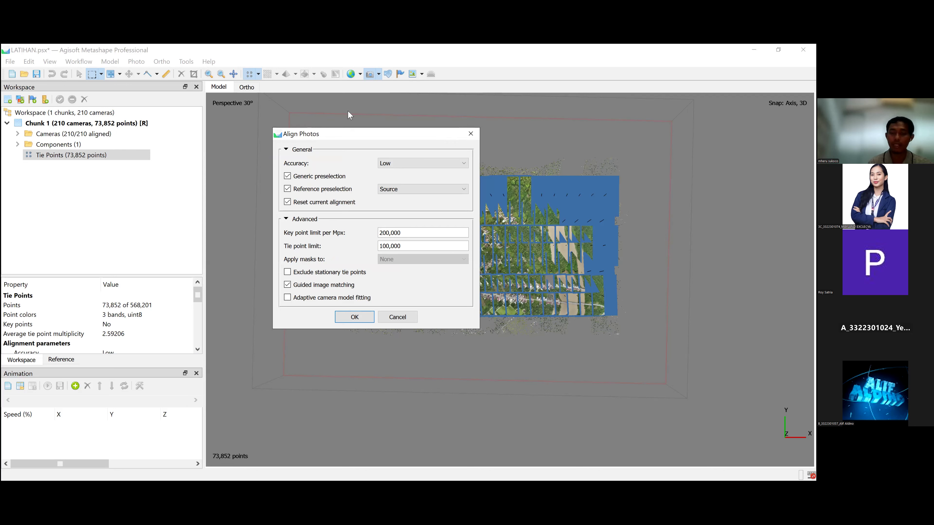
left_click_drag(390, 136, 340, 111)
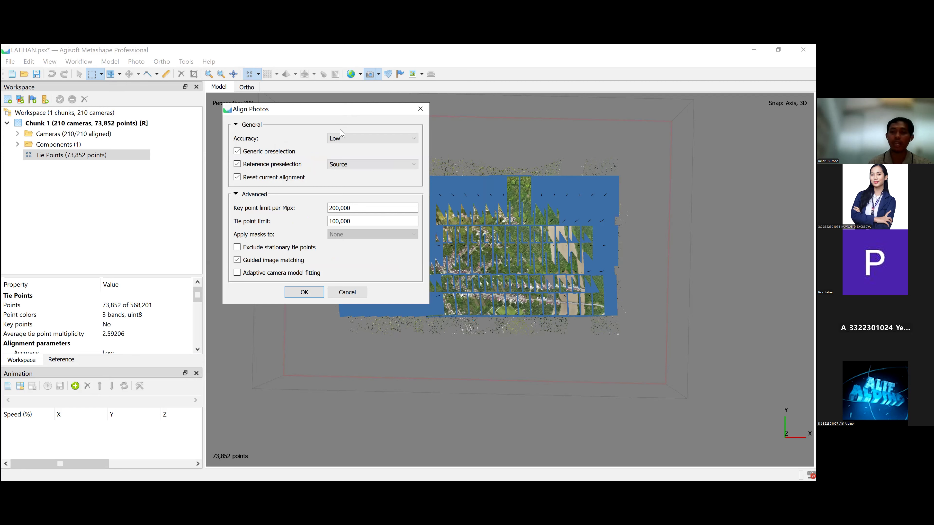
left_click_drag(338, 115, 340, 129)
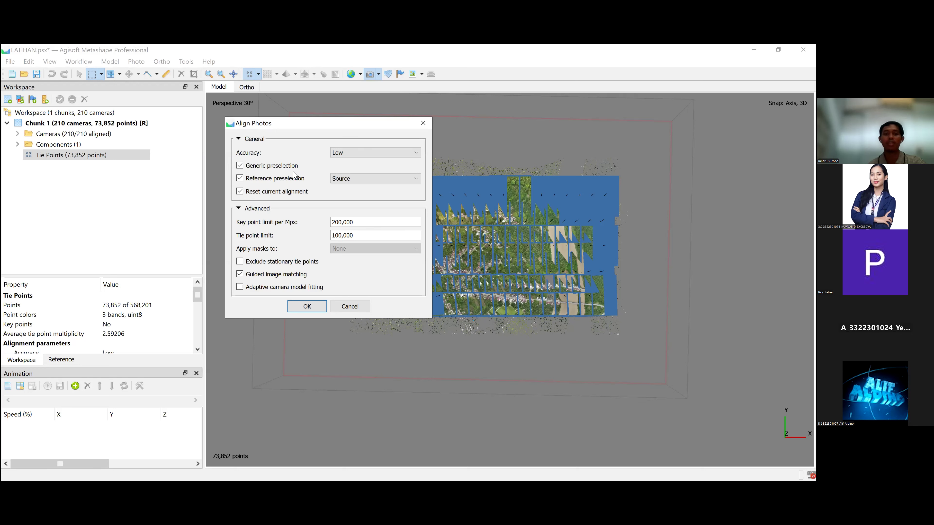
Turn off generic preselection and reset current alignment, keep Low accuracy with Source reference preselection, and run the photo alignment
left_click(240, 166)
left_click(240, 192)
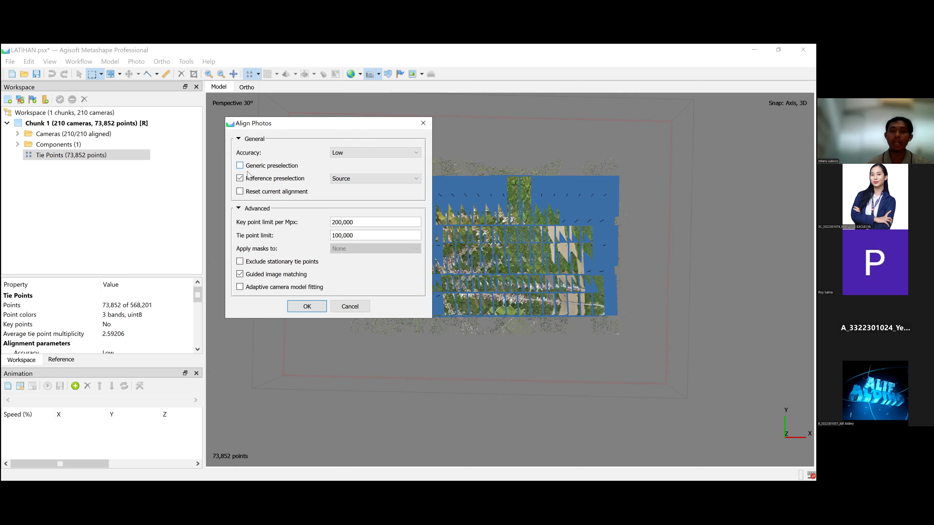
left_click(241, 168)
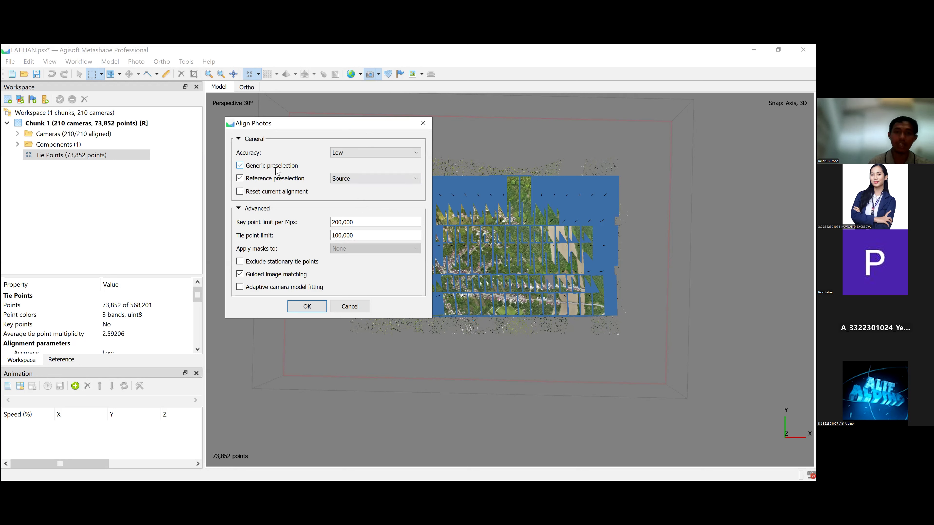
left_click(240, 166)
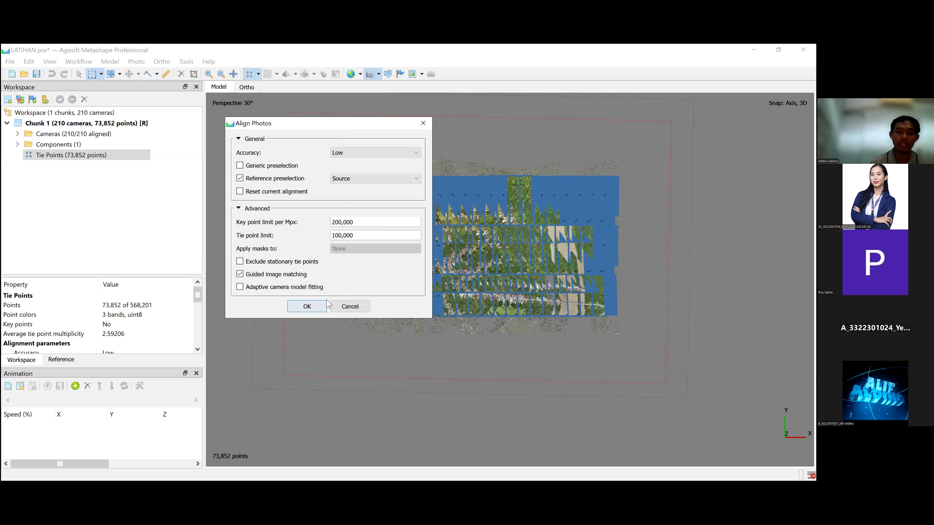
left_click(307, 307)
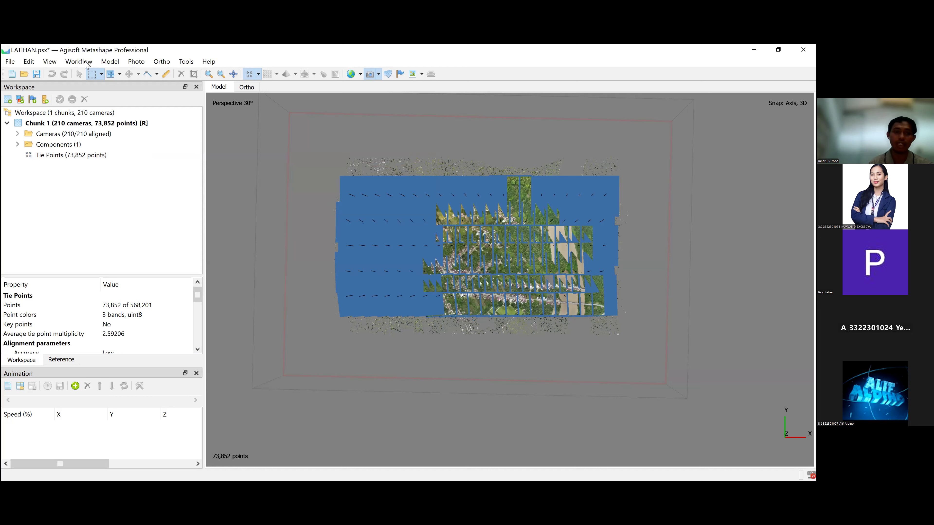
Build a dense cloud at Low quality with Mild depth filtering, calculating point colors but not point confidence
left_click(78, 155)
left_click(77, 63)
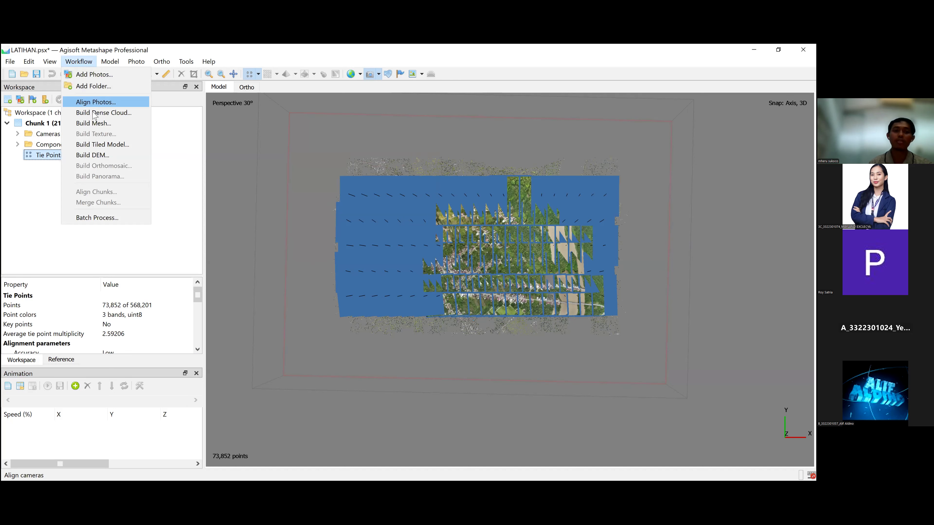
left_click(94, 113)
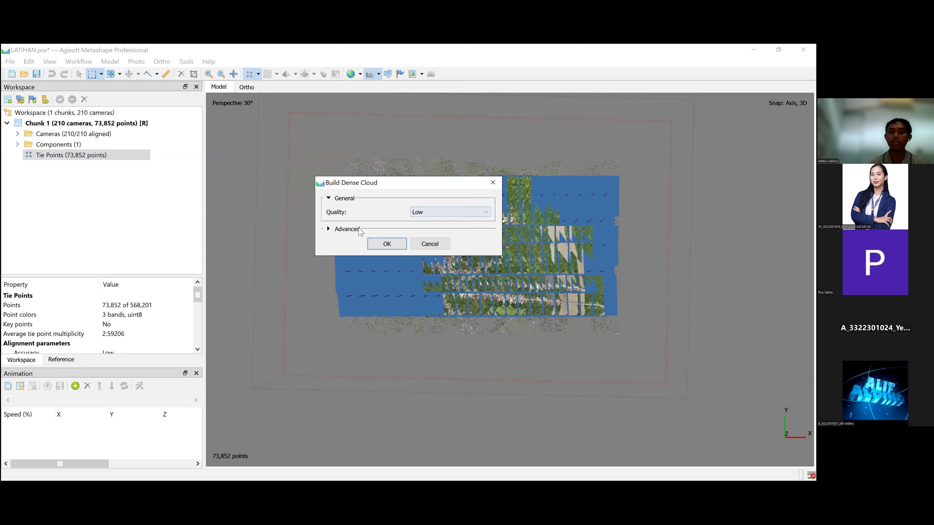
left_click(357, 232)
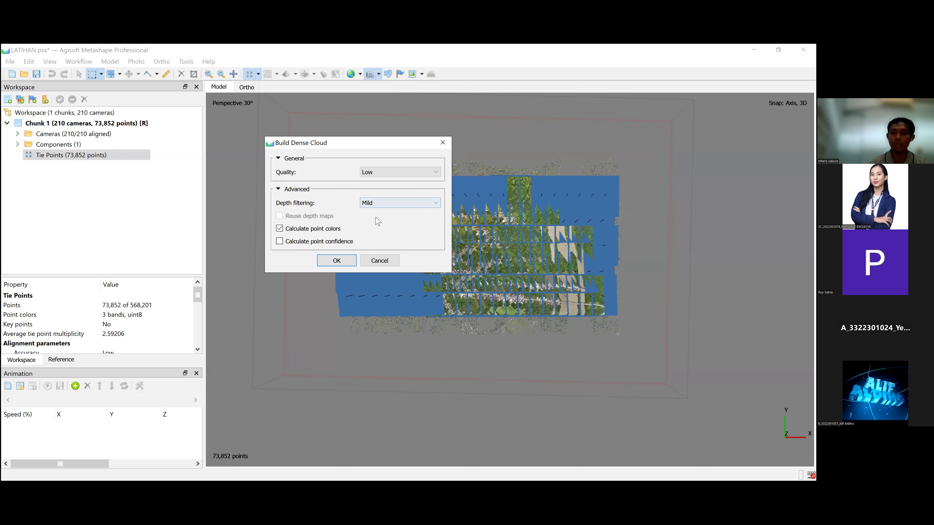
left_click(377, 204)
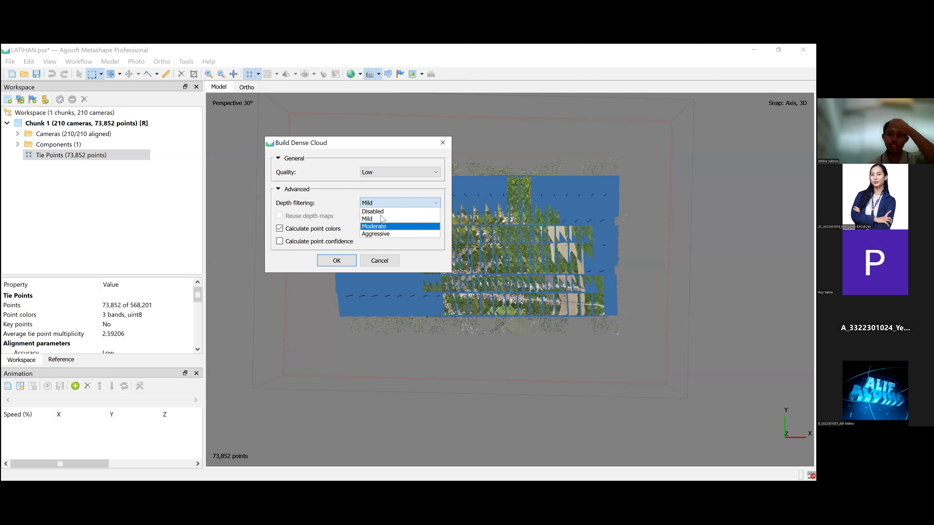
left_click(352, 244)
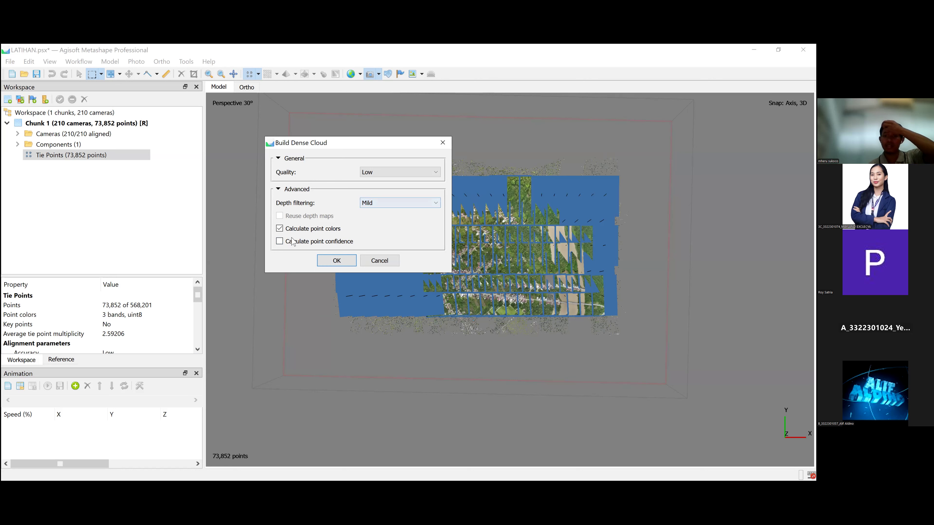
left_click(280, 230)
left_click(280, 228)
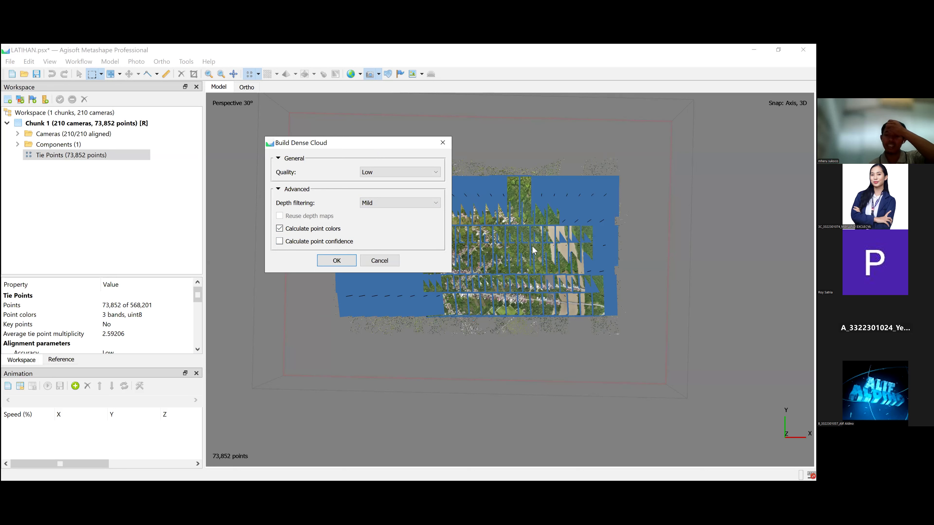
left_click_drag(370, 142, 303, 126)
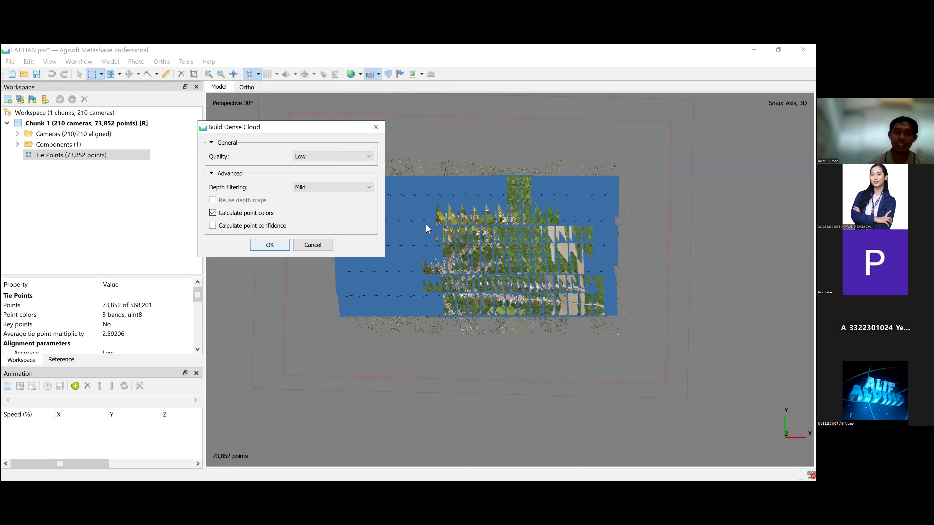
key("Return")
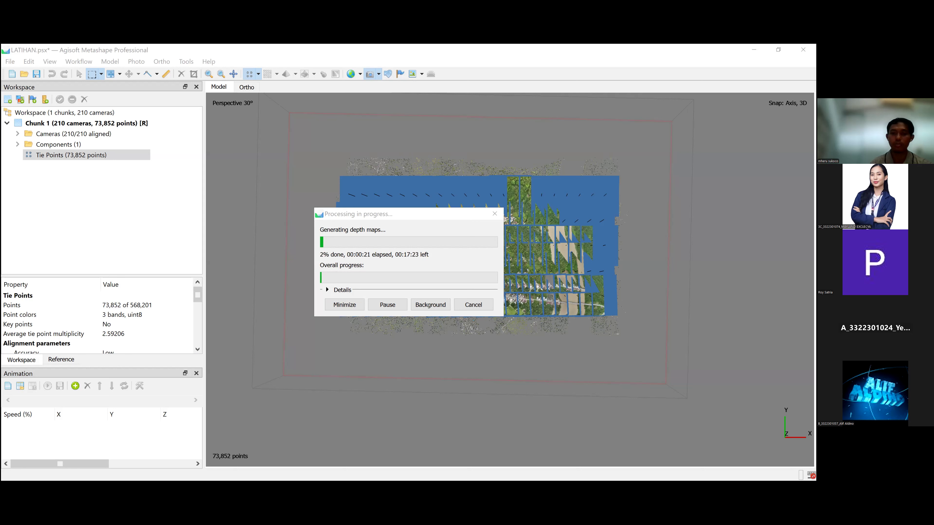
left_click(433, 399)
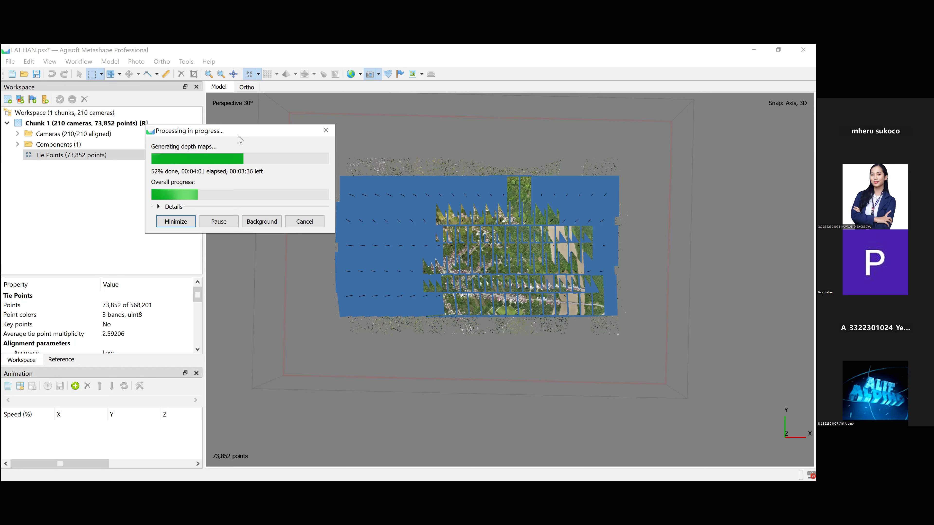
left_click_drag(238, 136, 305, 111)
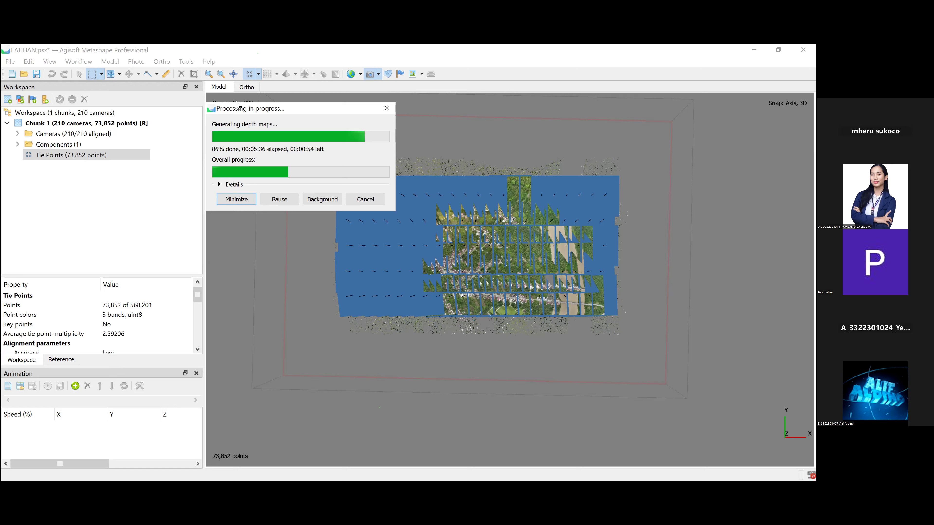
left_click(12, 45)
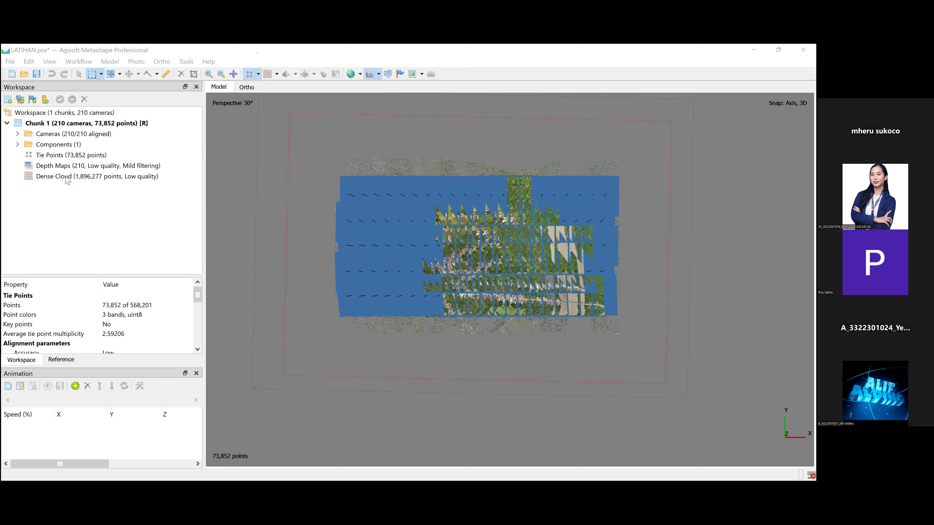
Display the new dense cloud in the model view and inspect its point coverage up close
double_click(66, 177)
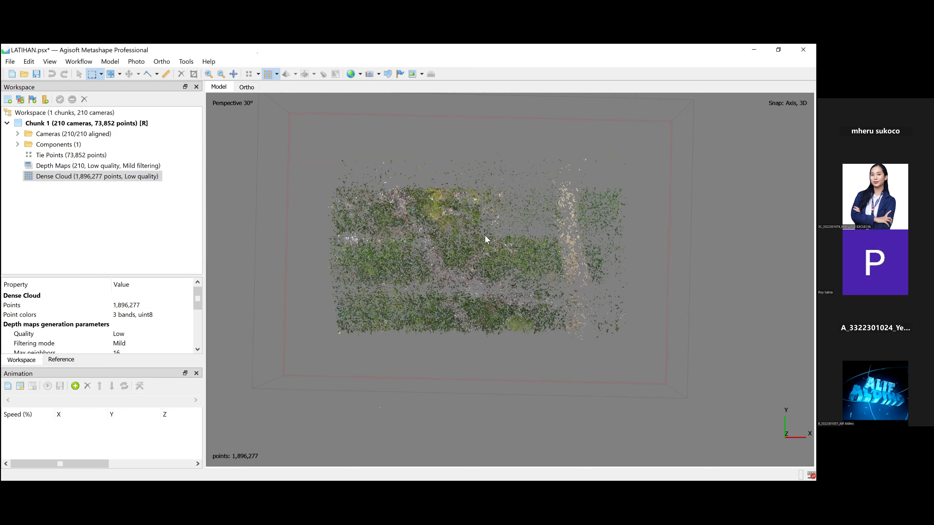
scroll(423, 238, "up", 2)
scroll(380, 239, "down", 1)
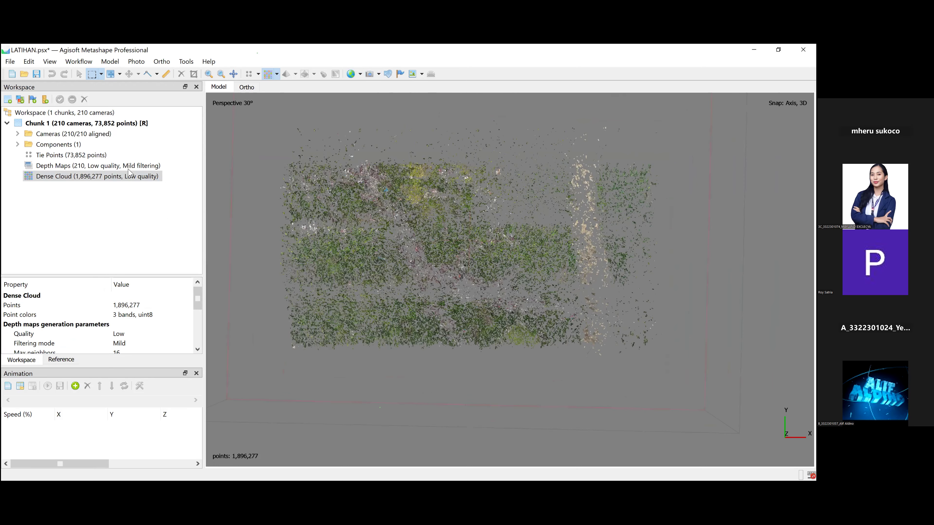
scroll(492, 221, "up", 2)
scroll(477, 216, "down", 2)
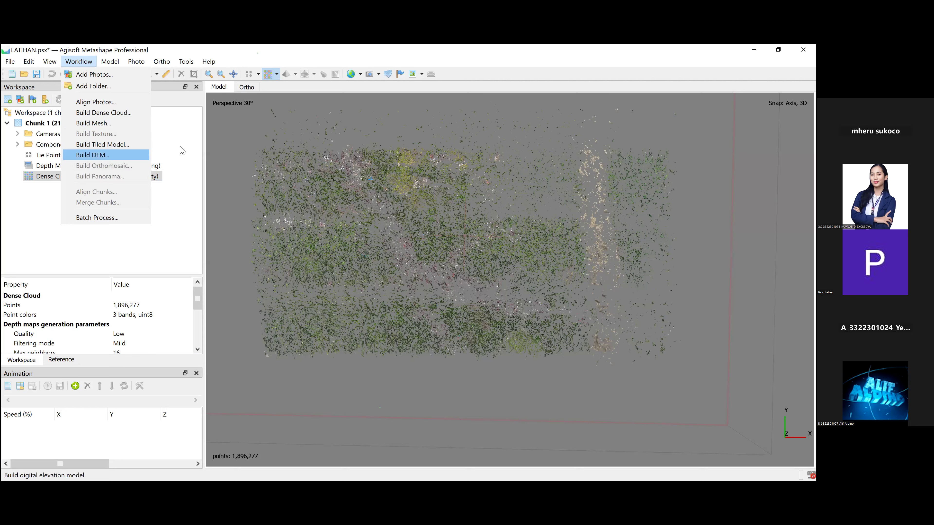
Select the chunk's tie points to view their properties
left_click(50, 167)
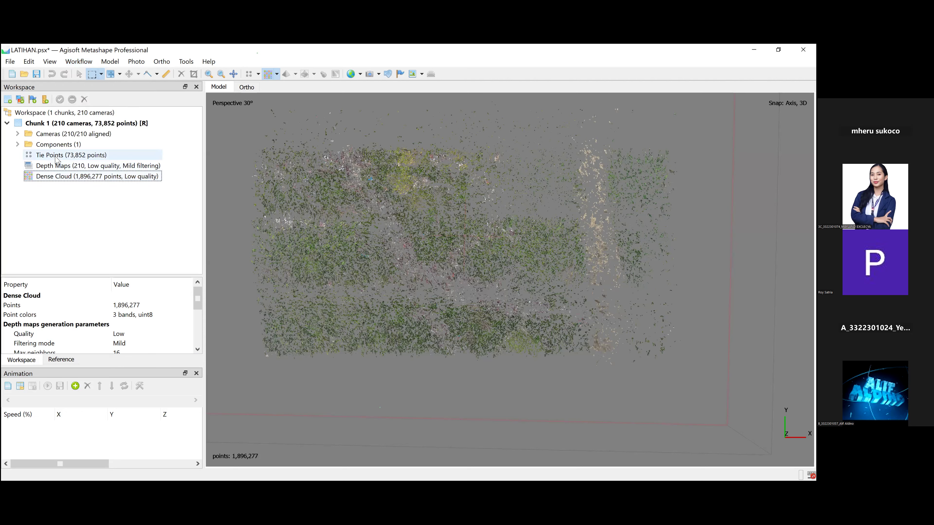
left_click(57, 158)
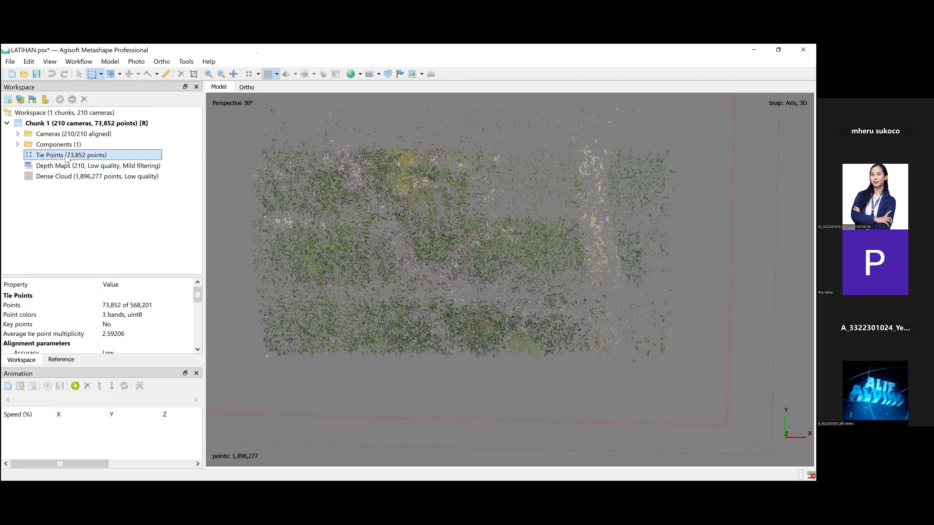
right_click(67, 158)
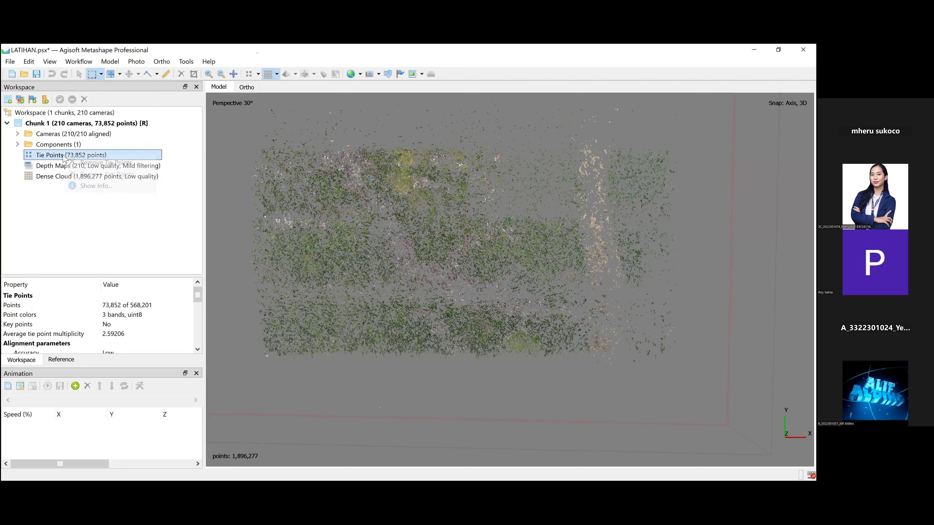
Remove the depth maps and the dense cloud from the chunk, leaving its tie points
right_click(75, 165)
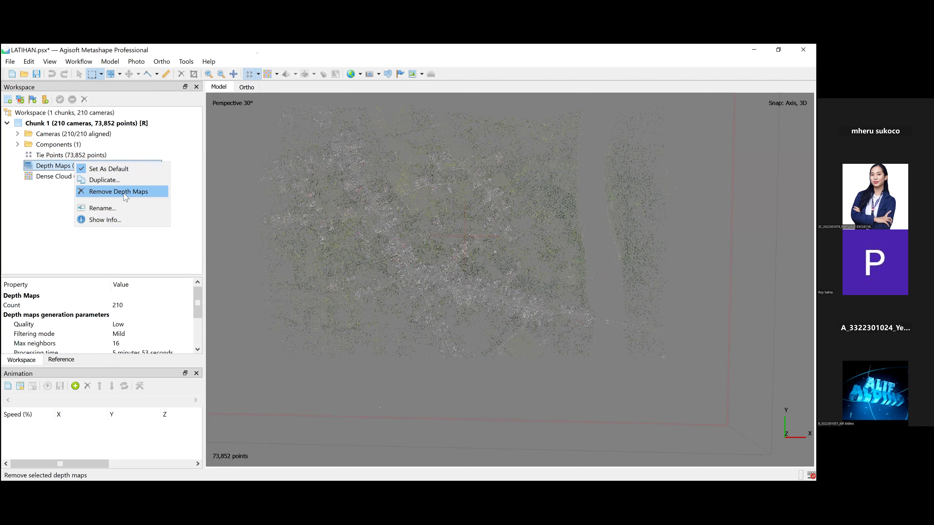
left_click(118, 192)
left_click(389, 283)
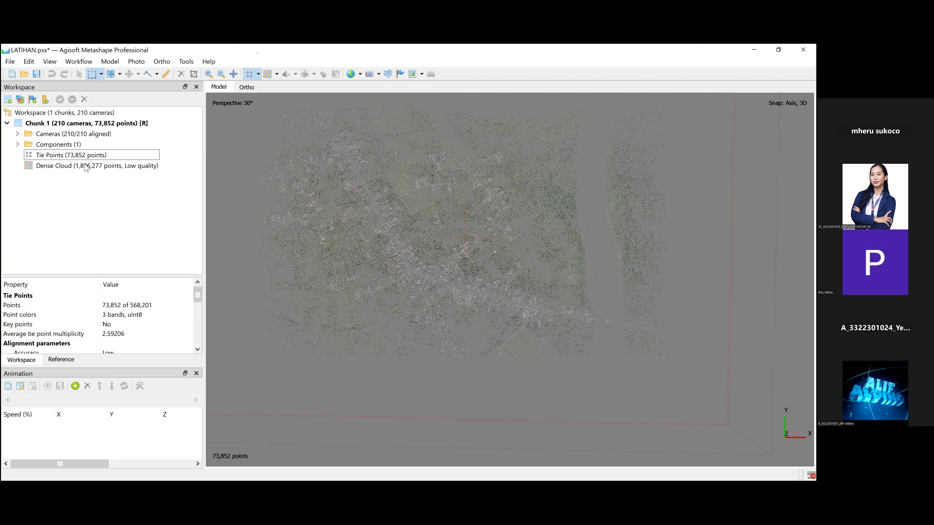
right_click(85, 165)
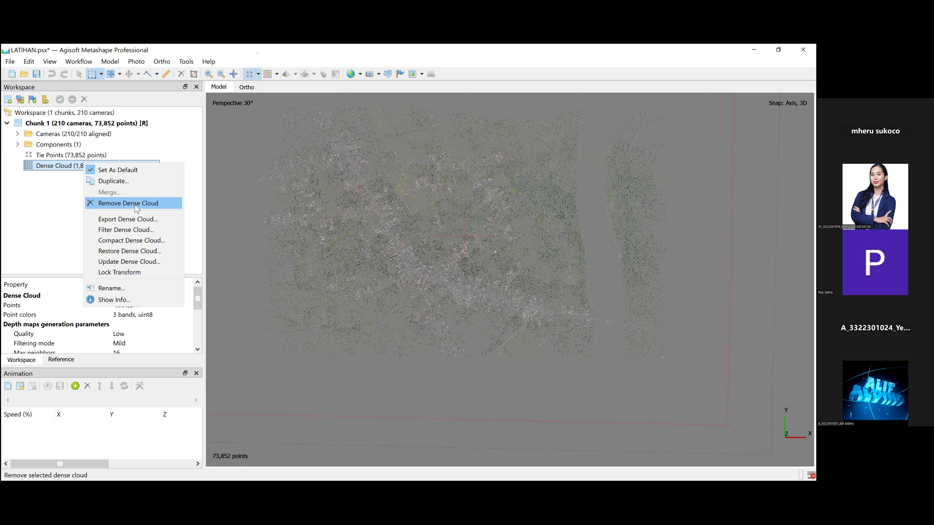
left_click(129, 203)
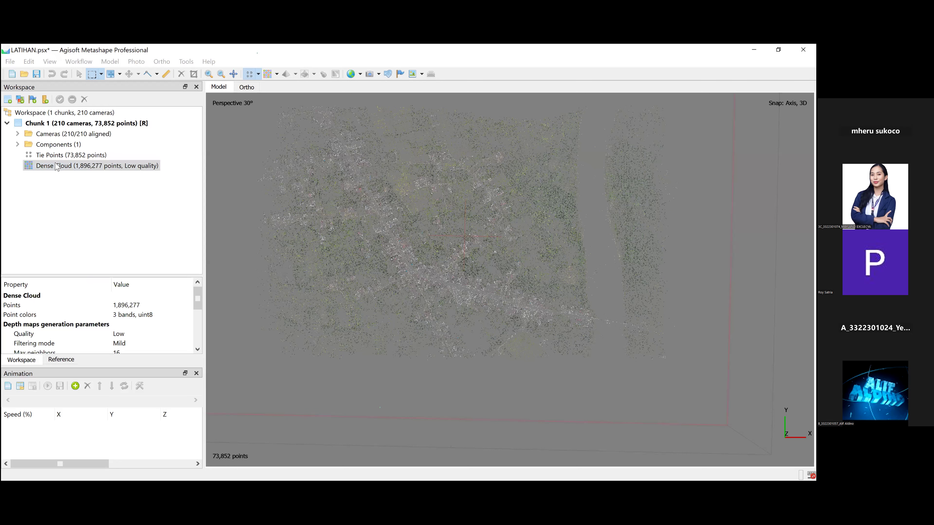
left_click(76, 443)
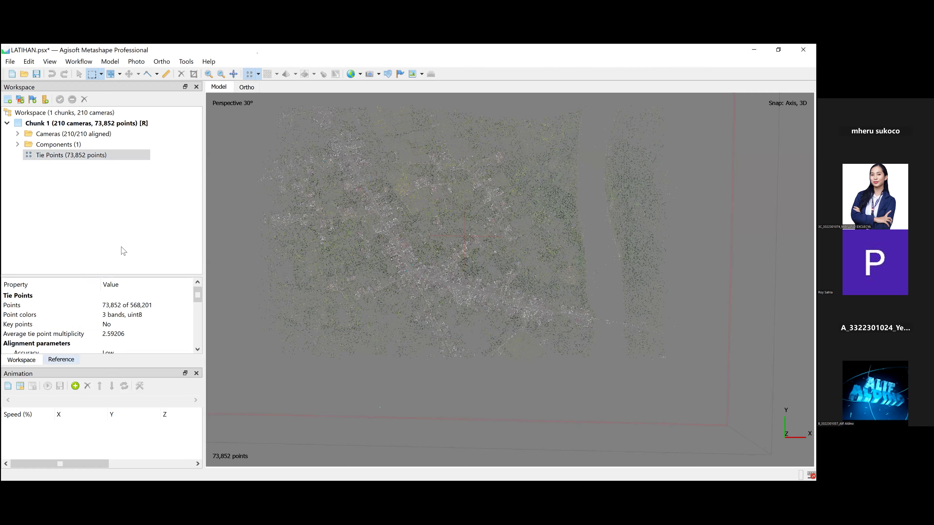
Show the reference data, add a marker on the tie point cloud in the model view, and enable it
left_click(73, 363)
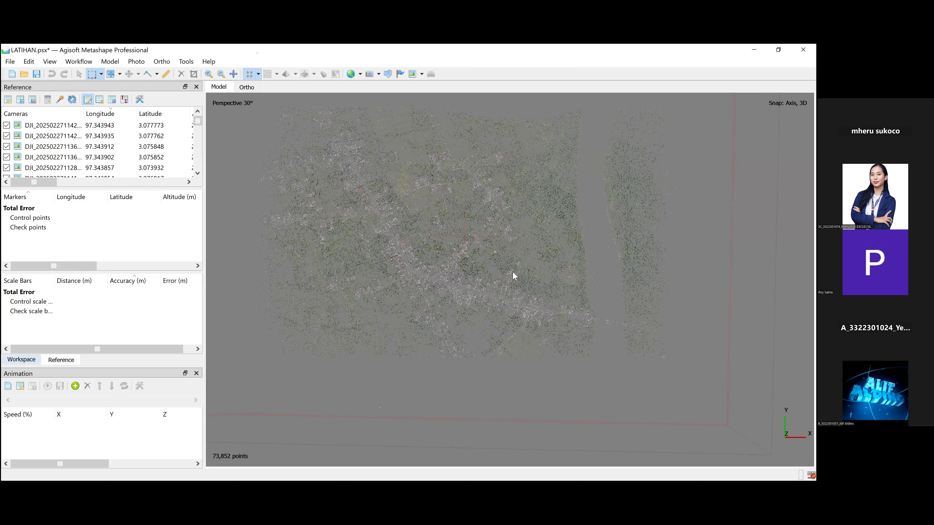
scroll(445, 199, "down", 2)
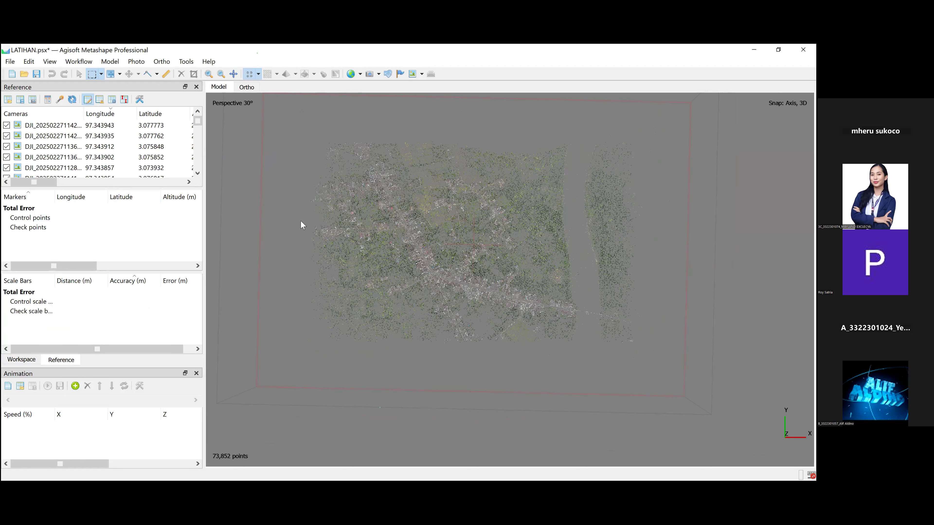
left_click(79, 219)
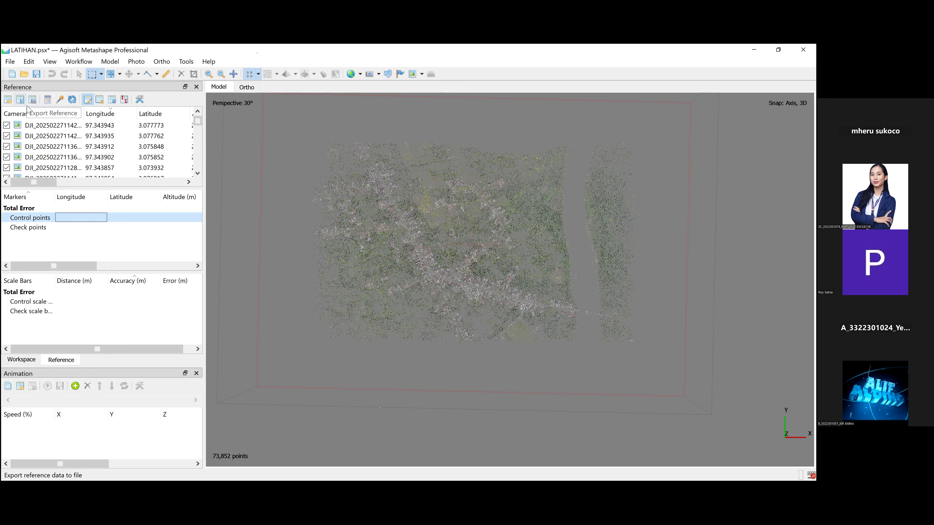
right_click(404, 211)
left_click(483, 242)
left_click(7, 208)
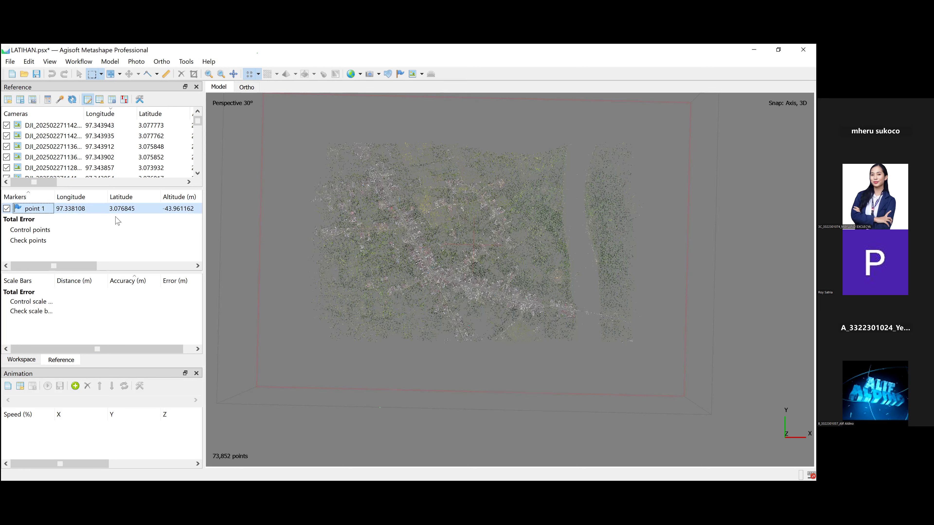
Rename the new marker as GCP 1
left_click(74, 209)
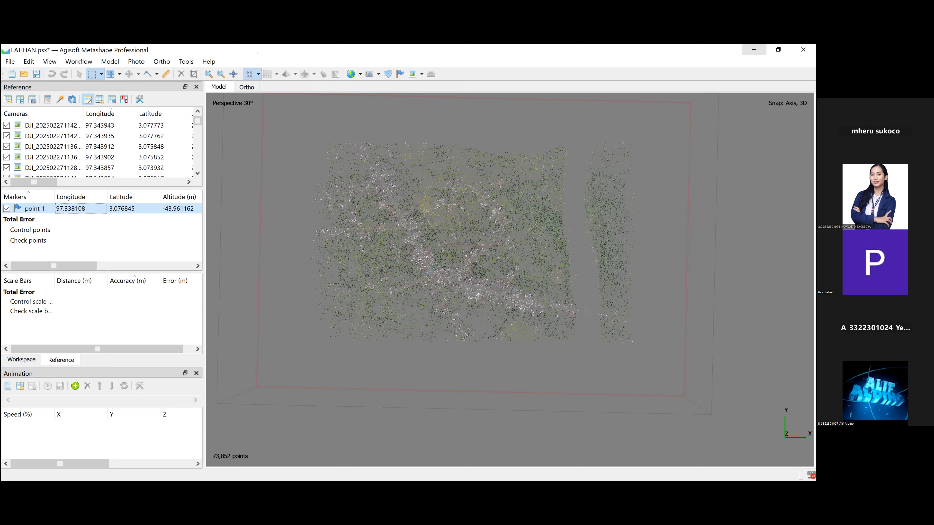
left_click(753, 50)
right_click(27, 208)
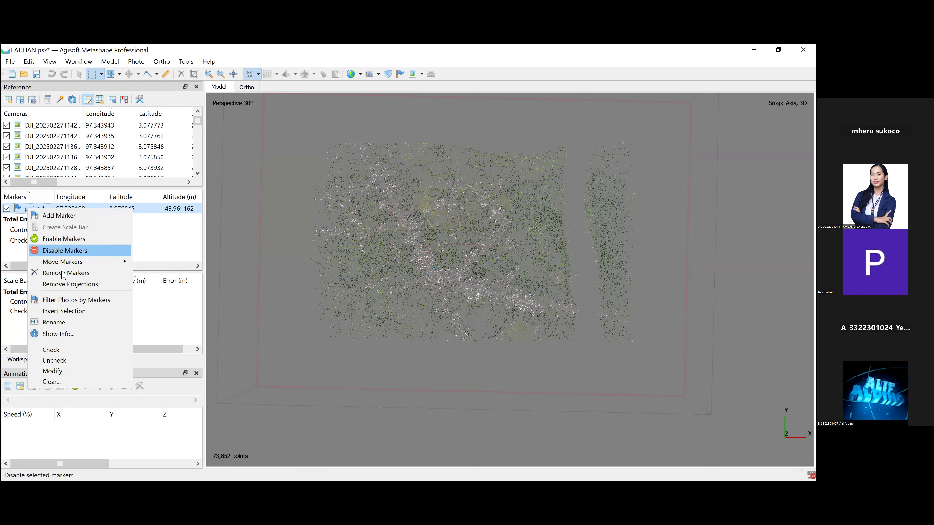
left_click(69, 325)
type("GCP")
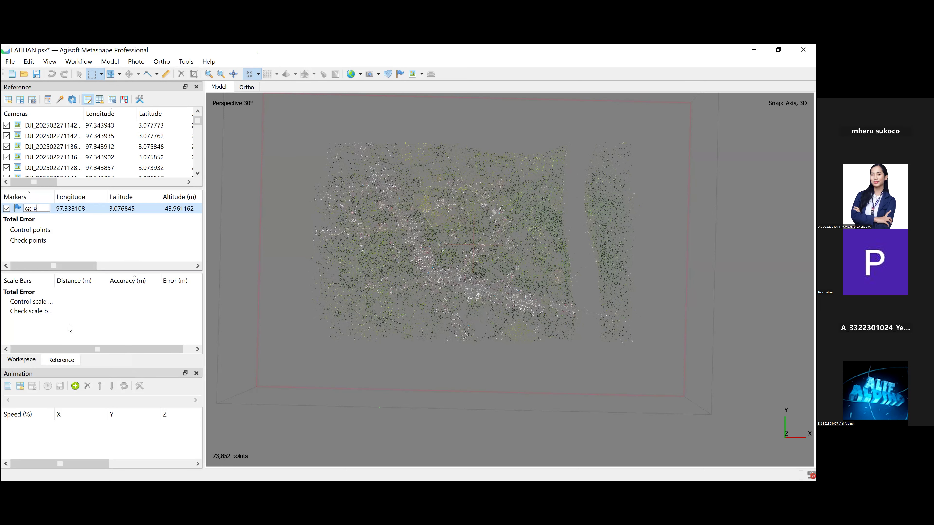
type(" 1")
key("Return")
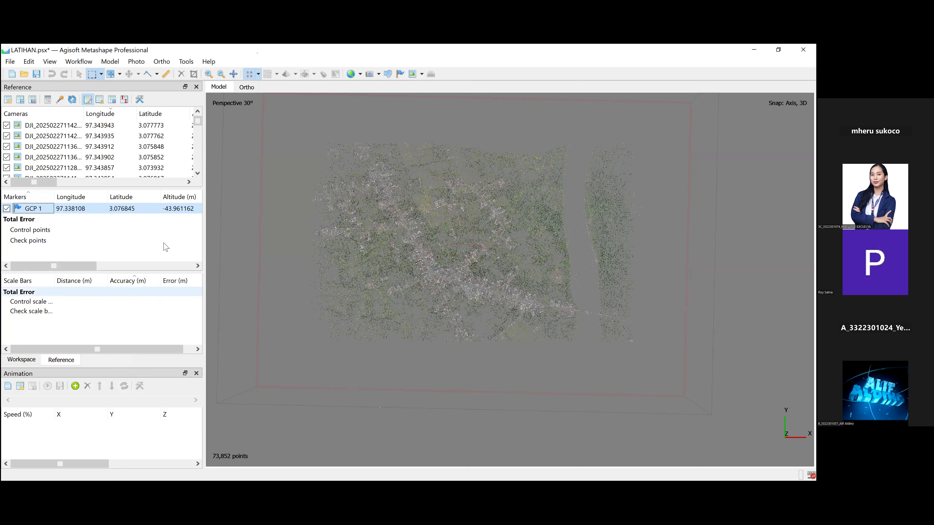
Set the latitude of GCP 1 to 3.074066, without the degree sign
double_click(117, 209)
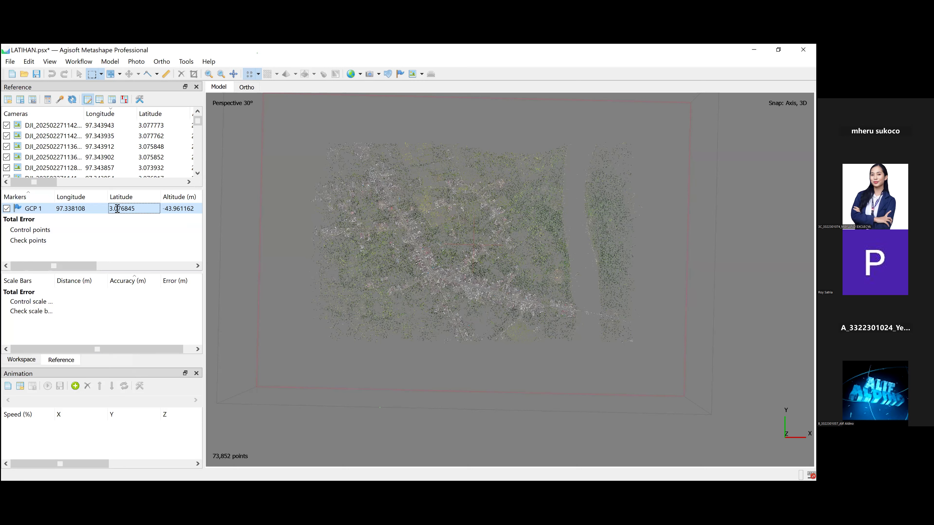
type("3.074066°")
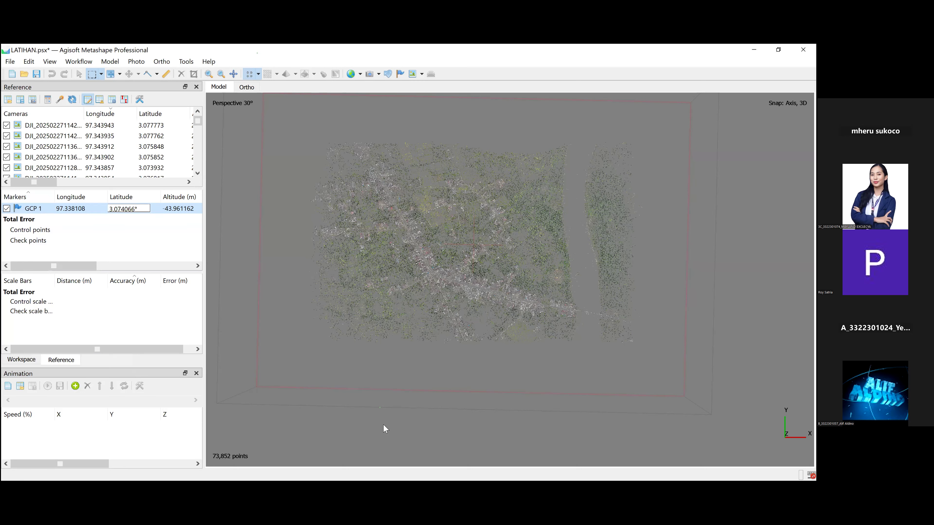
key("BackSpace")
Try to enter 97.339034° as the longitude of GCP 1
key("alt+Tab")
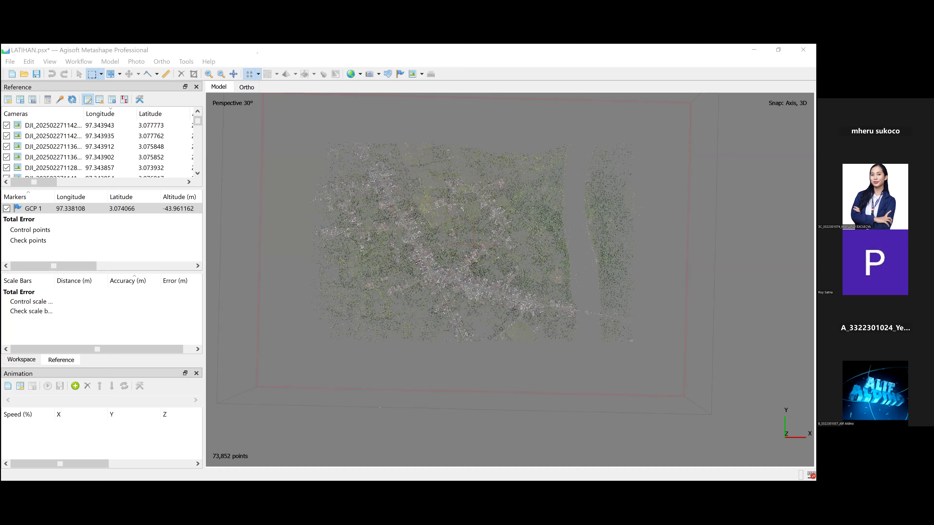
double_click(63, 211)
type("97.339034°")
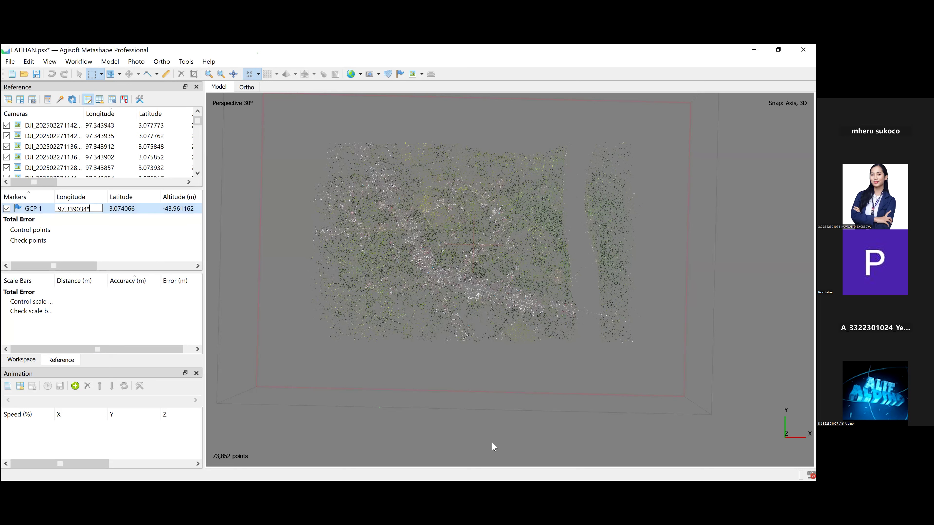
left_click(179, 208)
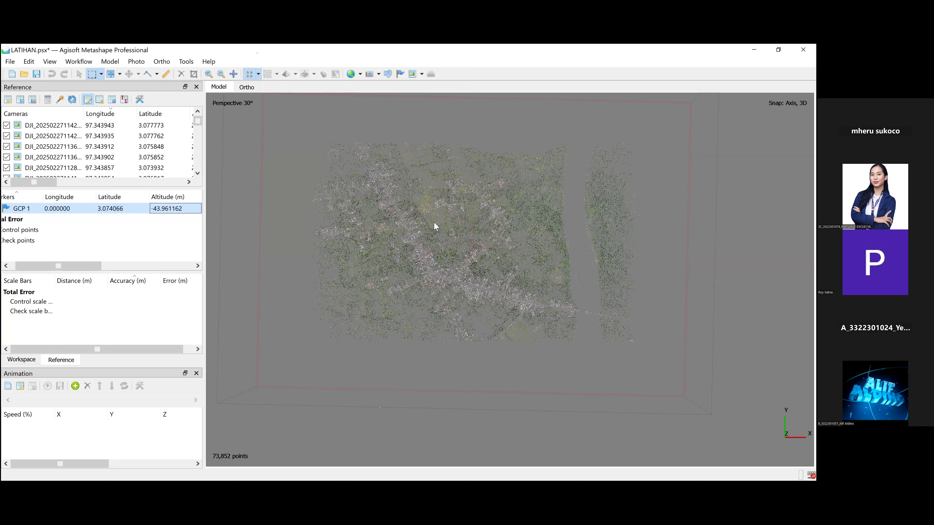
Add a second marker on the tie point cloud in the model view and rename it as GCP 2
right_click(472, 348)
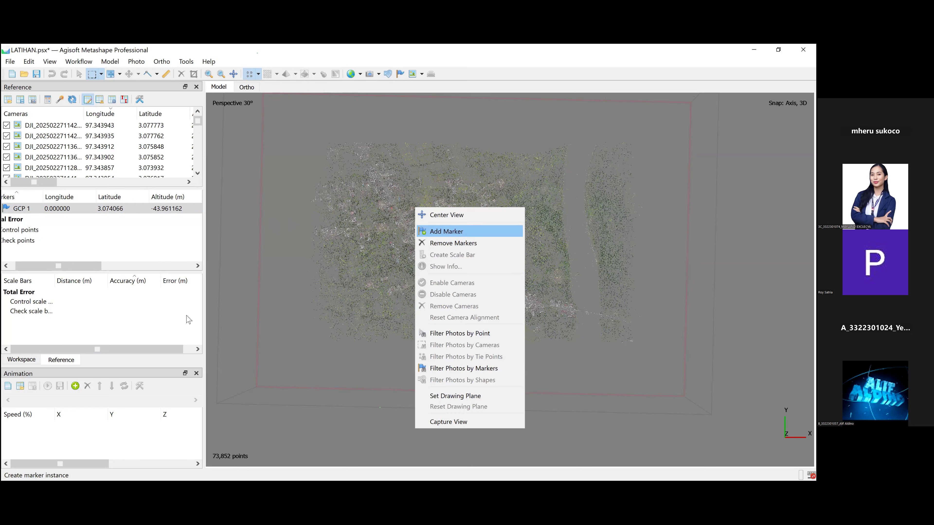
left_click(456, 231)
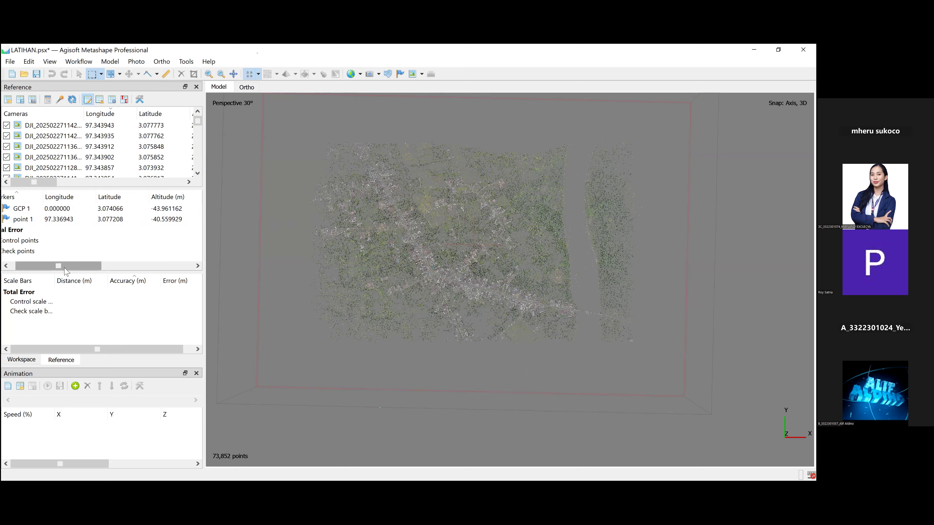
left_click_drag(74, 266, 69, 271)
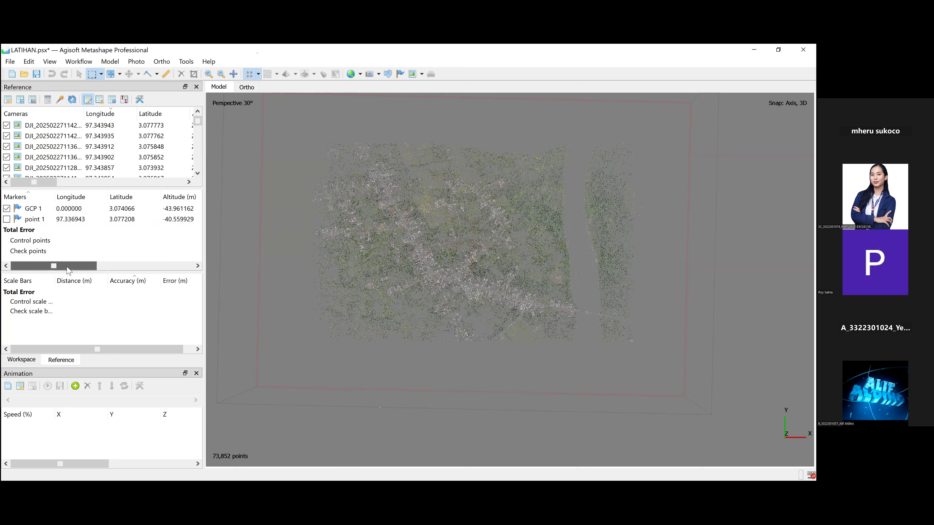
left_click(37, 221)
right_click(38, 221)
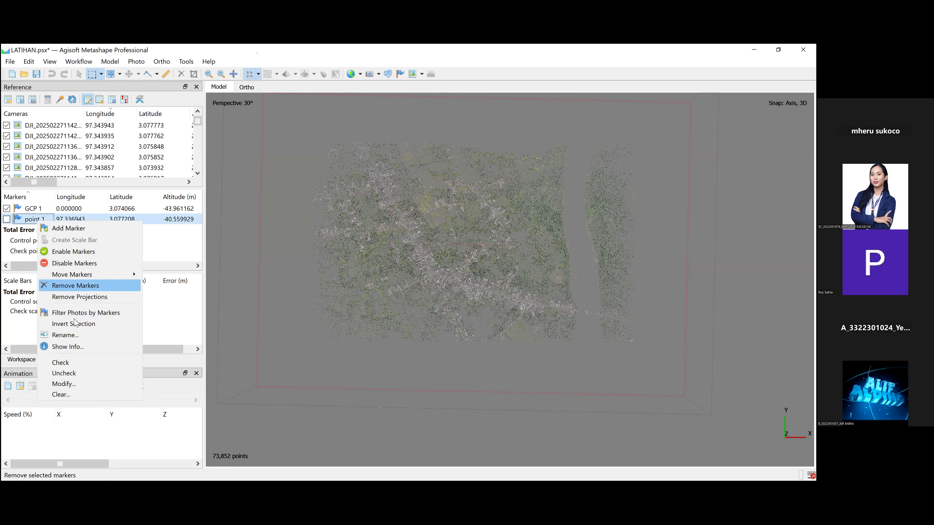
left_click(73, 335)
type("GCP 2")
key("Return")
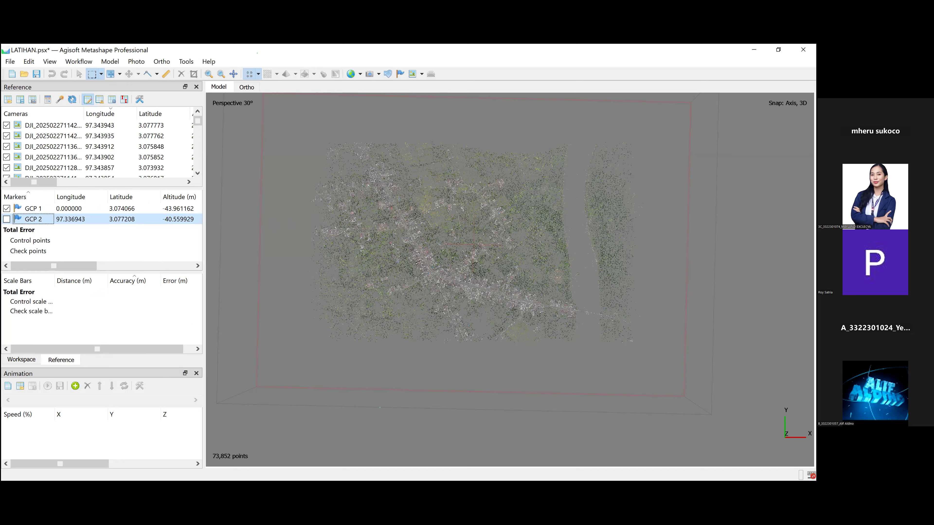
Try to enter 3.074808° as the latitude of GCP 2
key("alt+Tab")
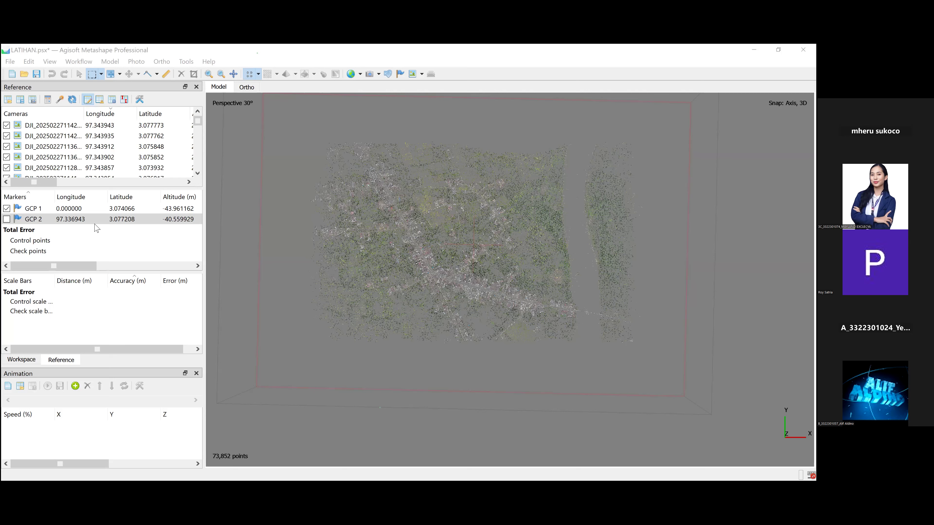
left_click(120, 220)
double_click(121, 220)
type("3.074808°")
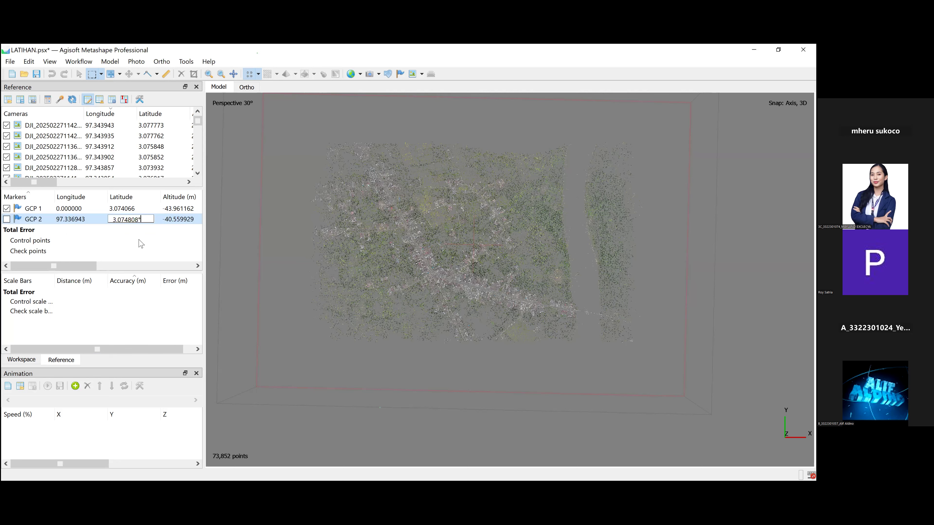
left_click(112, 241)
Enable the GCP 2 marker in the reference data
left_click(124, 220)
left_click(6, 220)
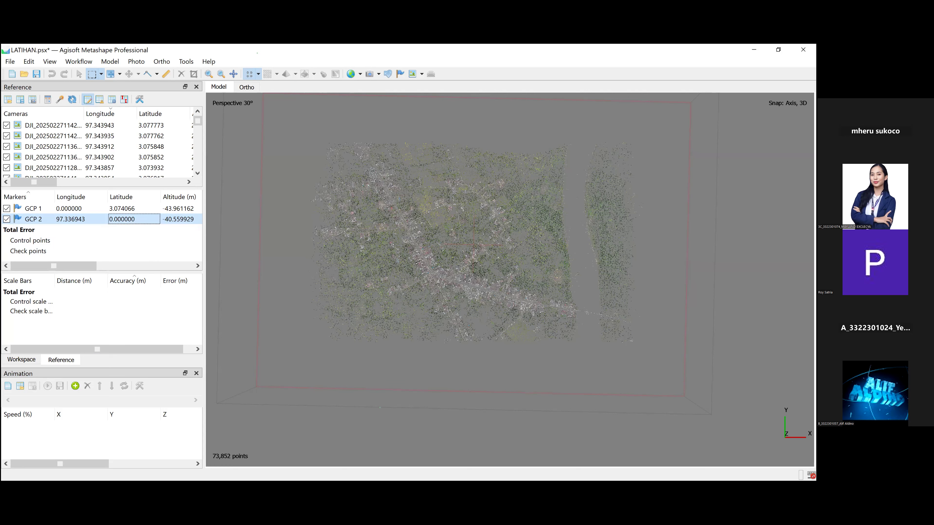
Set the longitude of GCP 1 to 97.337714
key("alt+Tab")
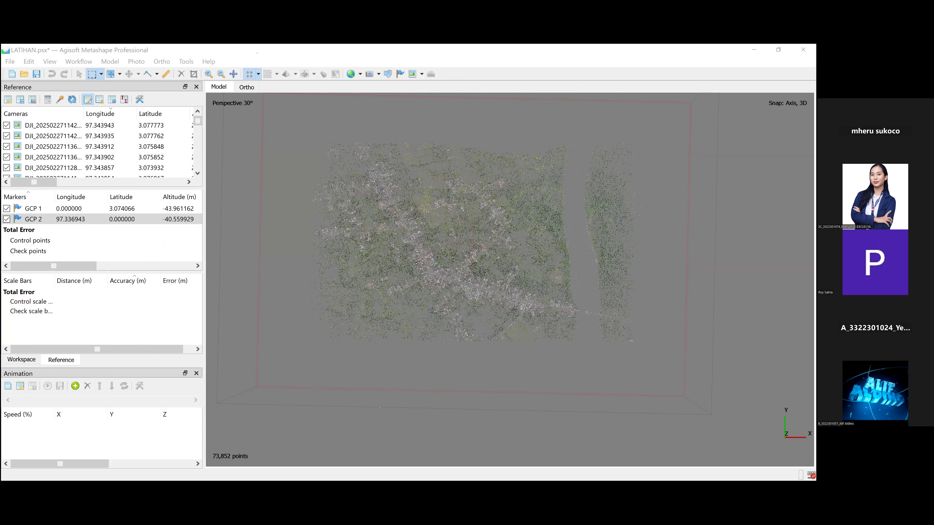
double_click(70, 208)
type("97.337714")
key("Return")
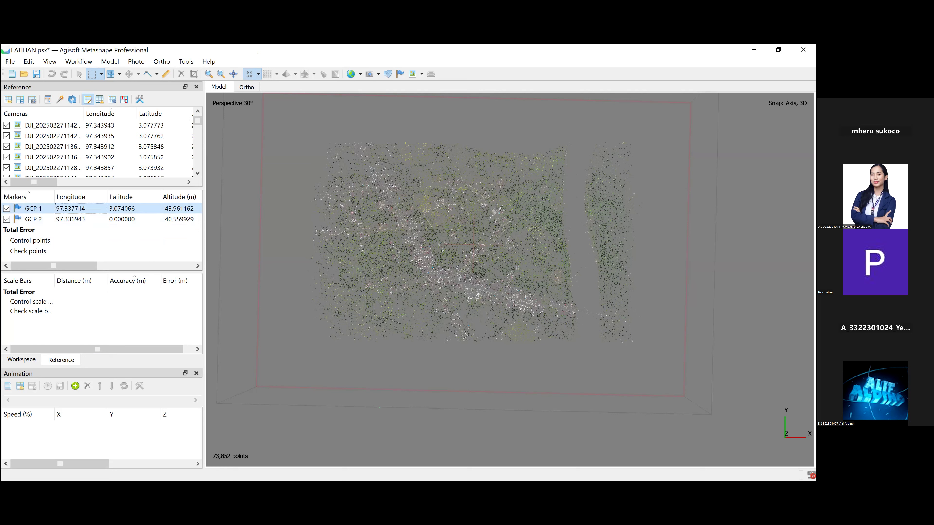
Correct the longitude of GCP 1 to 97.339034
key("alt+Tab")
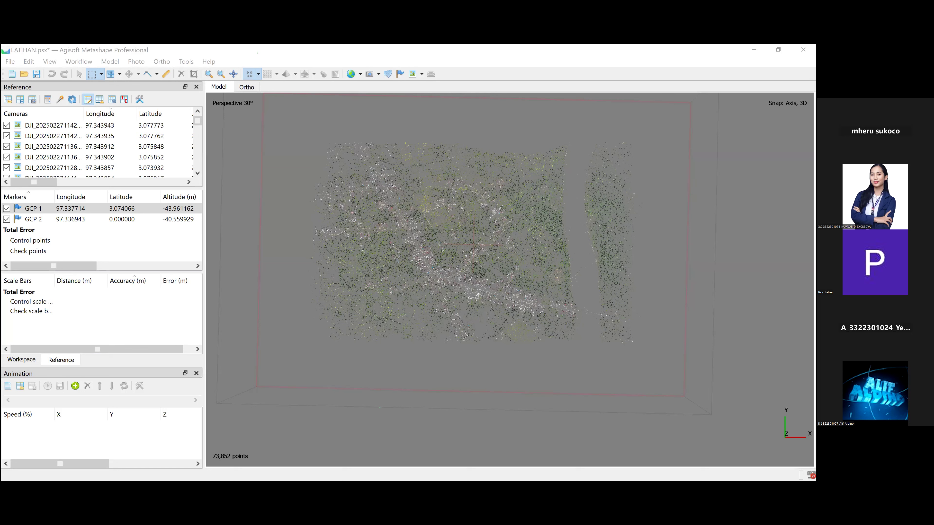
left_click(77, 212)
double_click(77, 208)
type("97.339034")
key("Return")
Set the latitude of GCP 2 to 3.074066
key("alt+Tab")
key("alt+Tab")
double_click(125, 219)
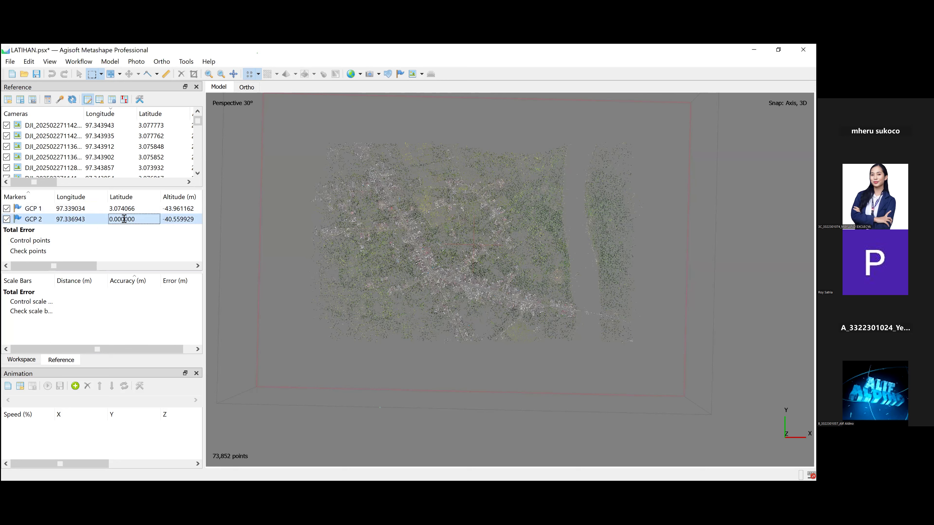
type("3.074066")
key("Return")
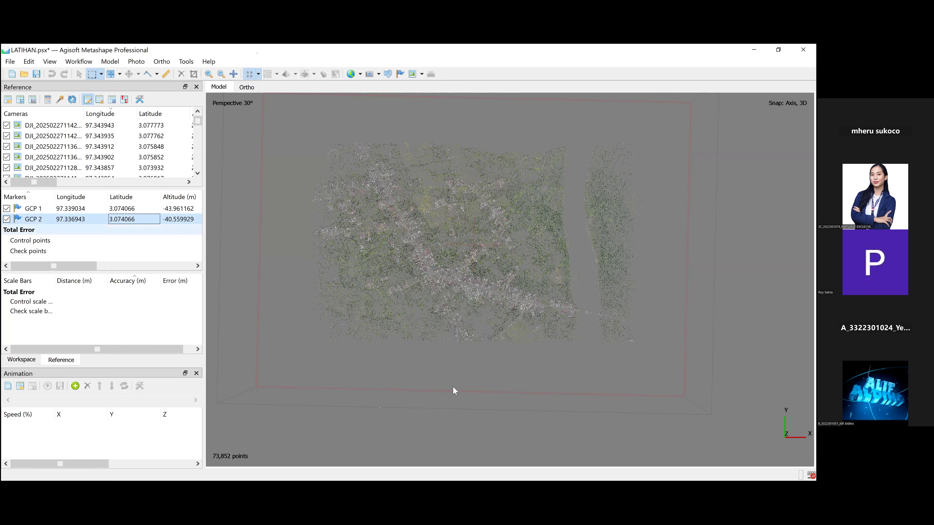
Set the longitude of GCP 2 to 97.339034
key("alt+Tab")
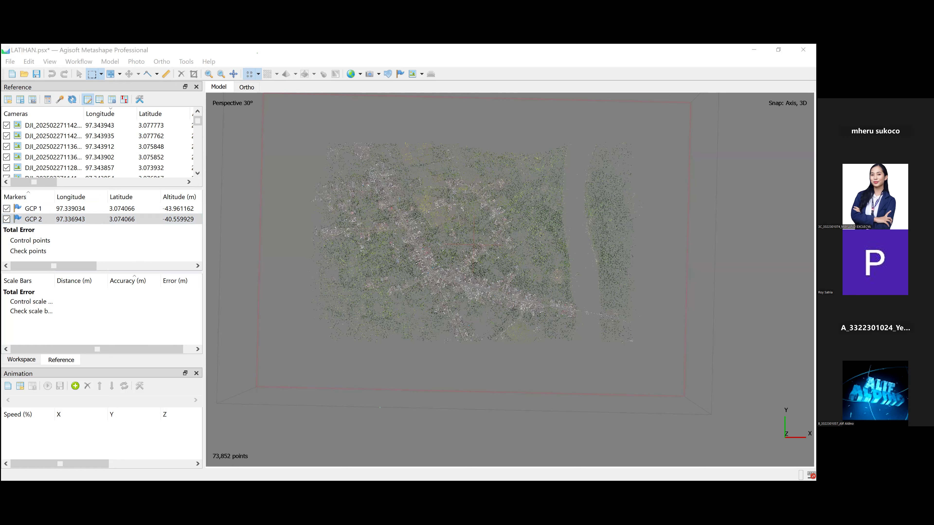
double_click(73, 220)
type("97.339034")
key("Return")
Examine the altitude values of GCP 1 and GCP 2 in the marker list
left_click(180, 208)
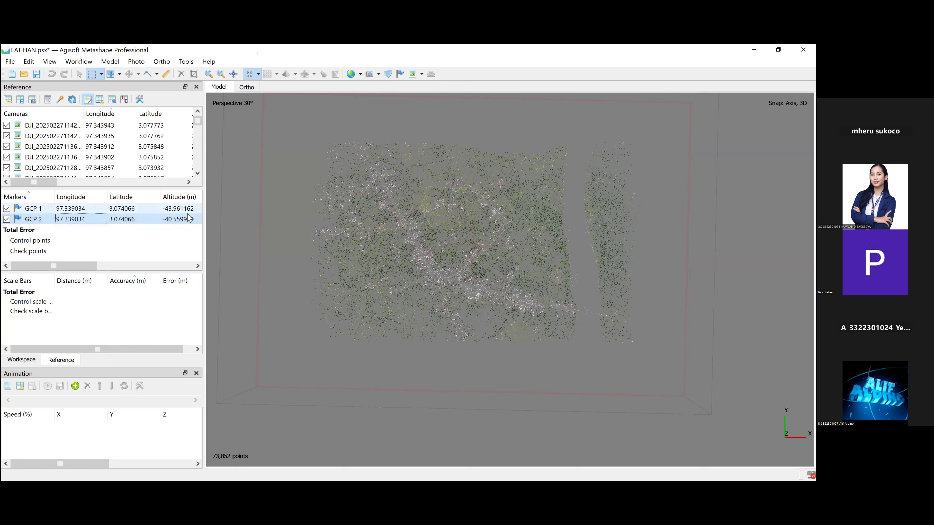
left_click(182, 221)
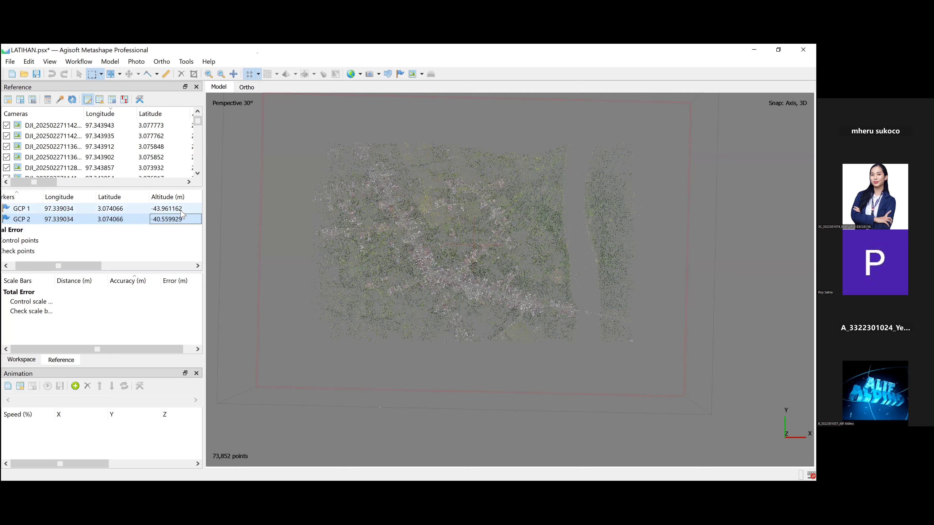
left_click(181, 211)
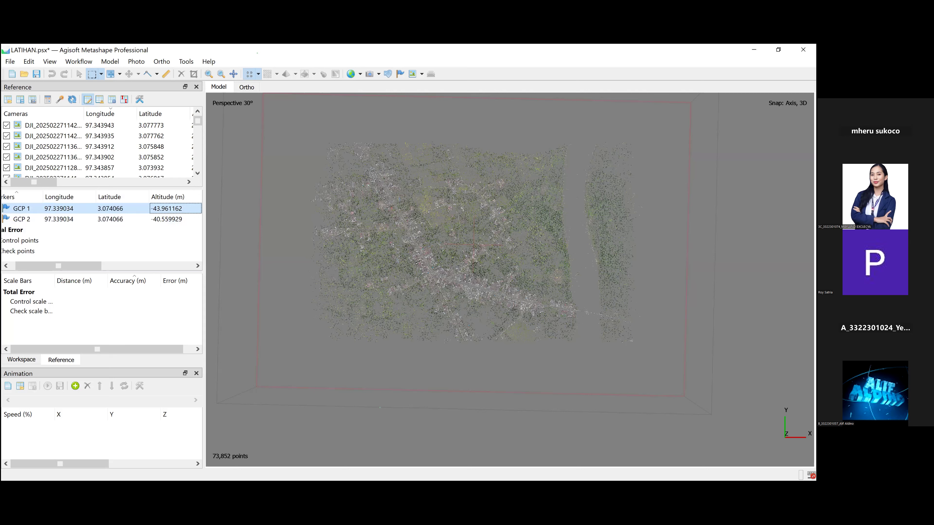
key("alt+Tab")
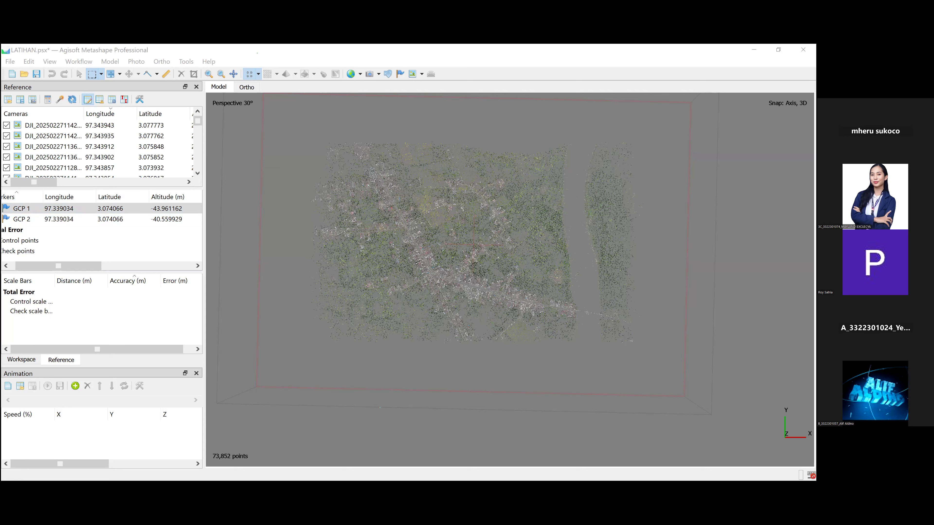
left_click(173, 208)
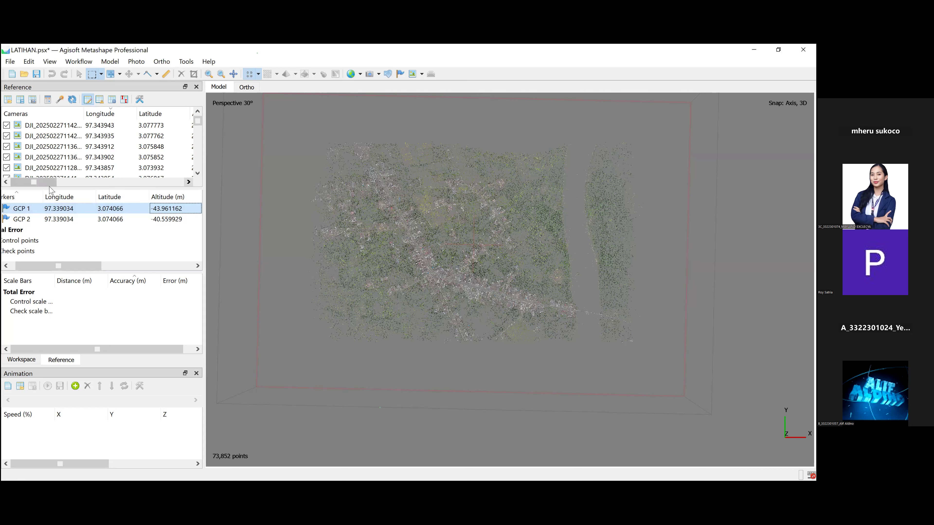
mouse_move(54, 184)
left_mouse_down()
mouse_move(121, 197)
mouse_move(54, 196)
left_mouse_up()
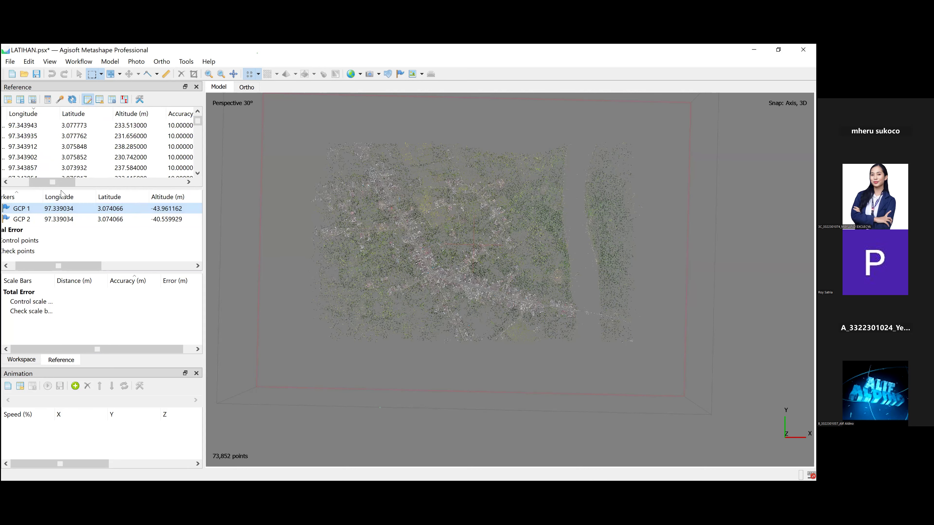
left_click_drag(60, 182, 34, 187)
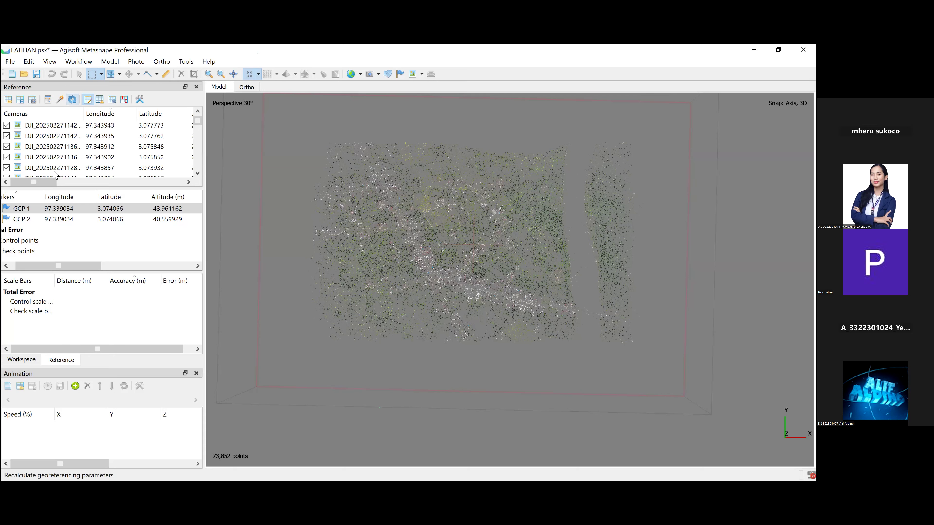
Filter the photos by the GCP 1 marker, keeping both GCP 1 and GCP 2 checked
right_click(55, 212)
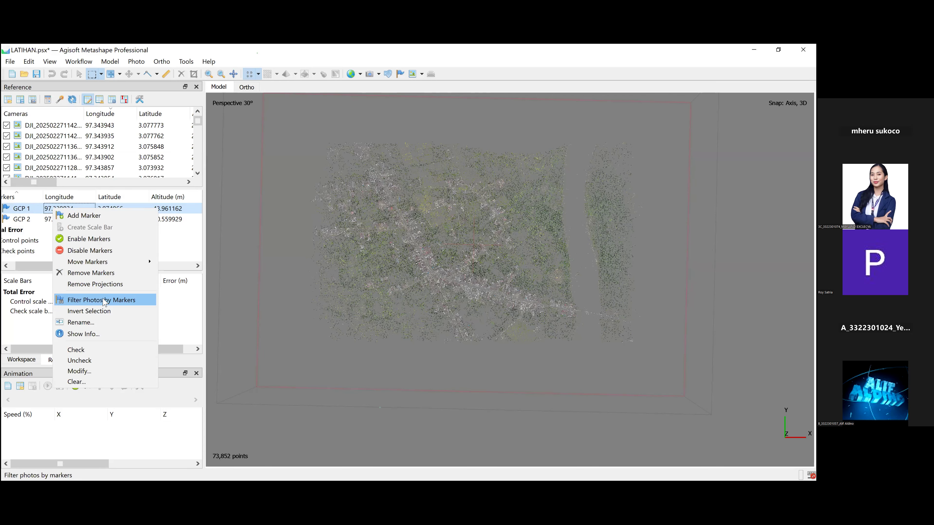
left_click(109, 298)
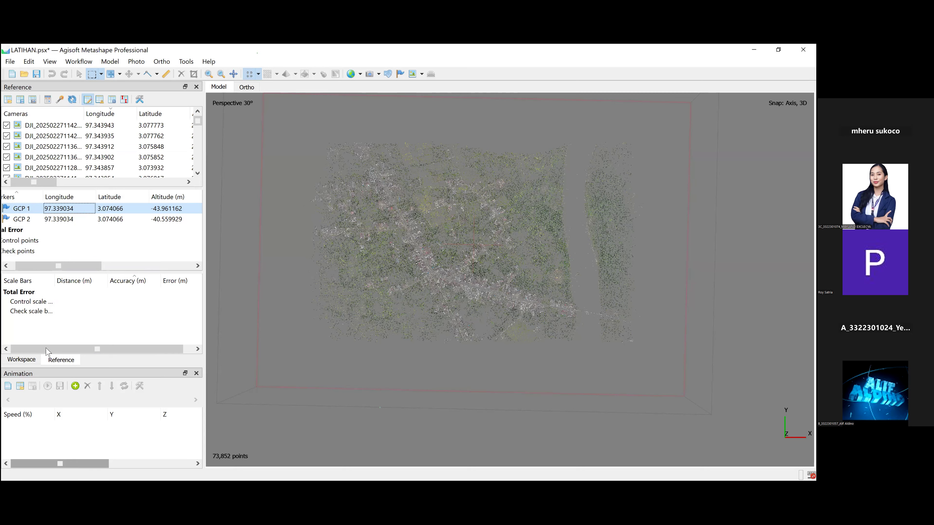
left_click_drag(69, 265, 41, 268)
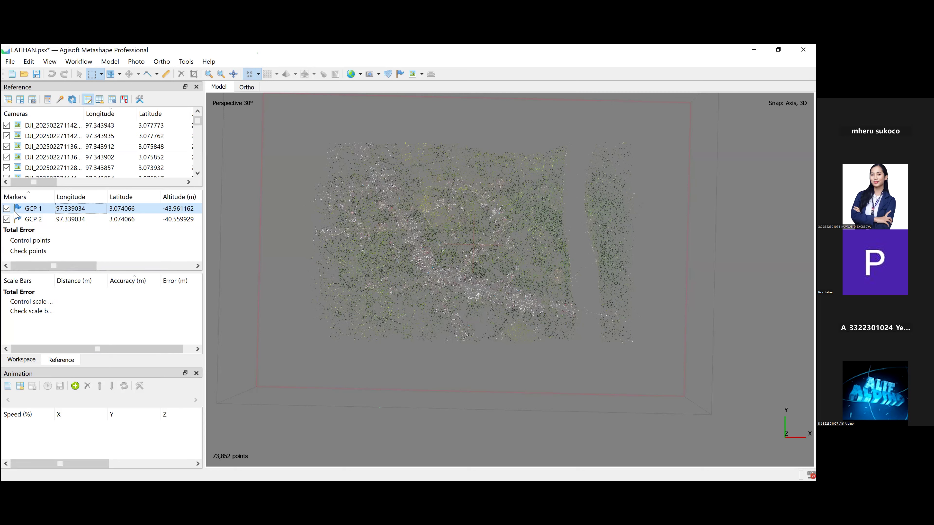
left_click(7, 208)
left_click(6, 219)
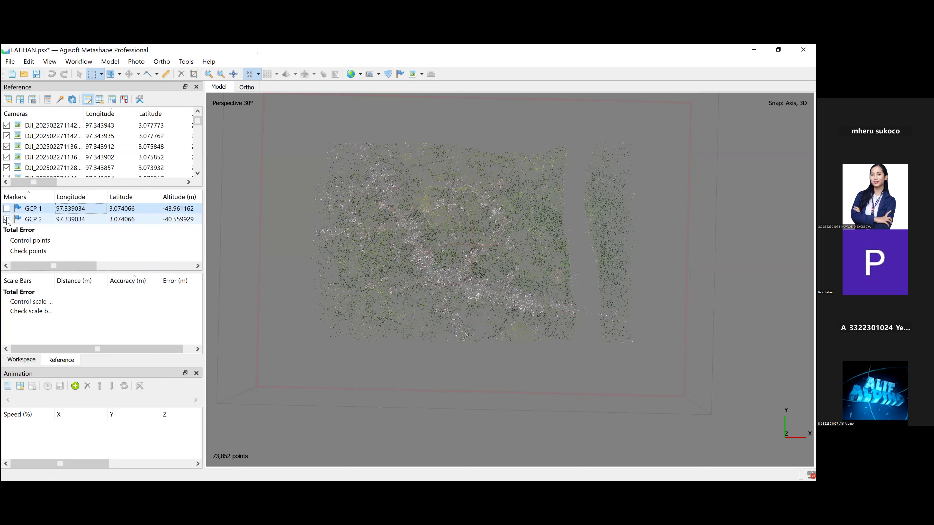
left_click(7, 208)
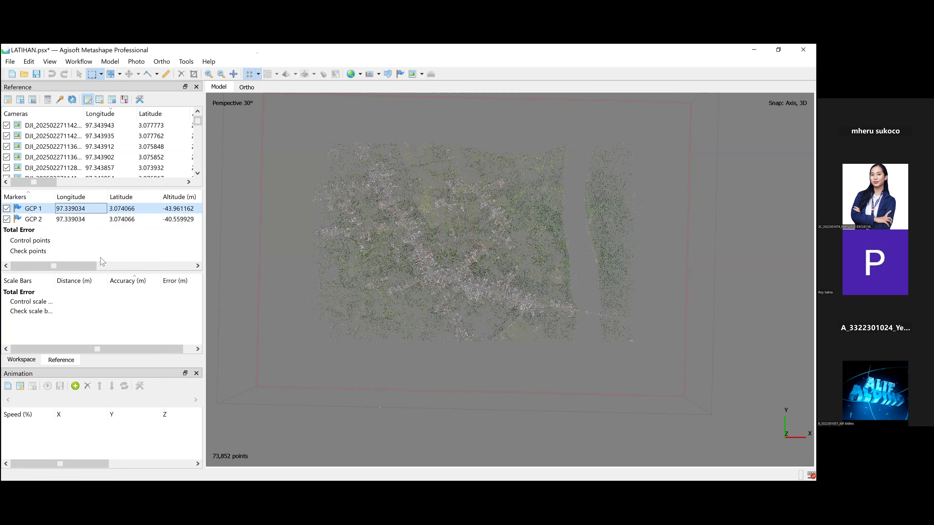
right_click(81, 208)
left_click(134, 302)
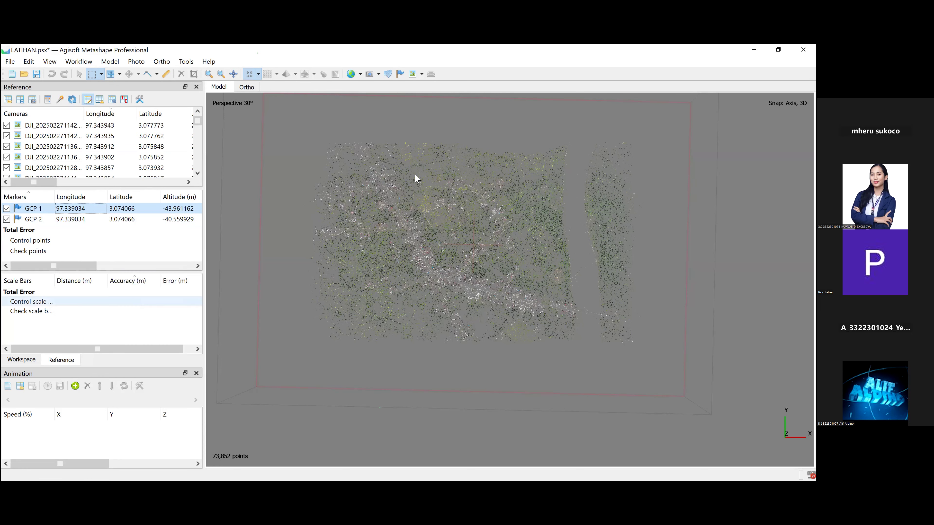
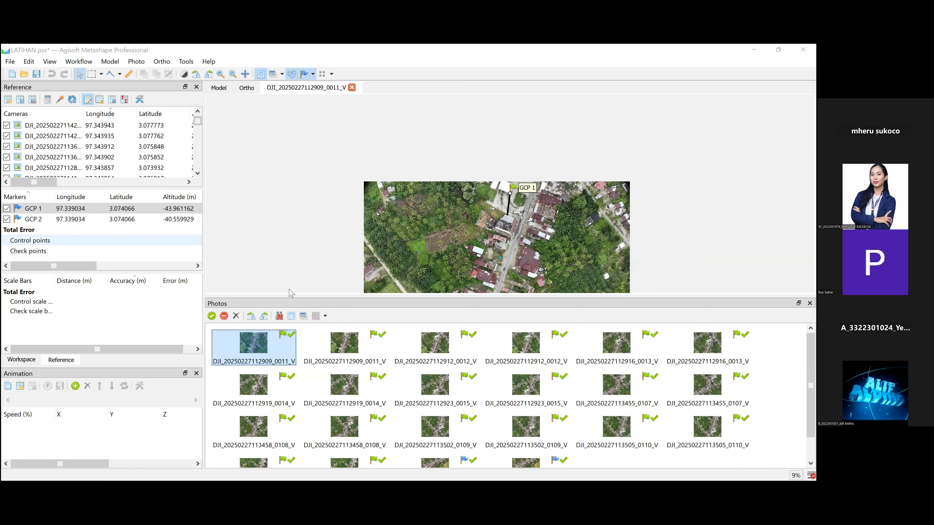
Exclude GCP 2 from the checked markers so that only GCP 1 is used as a reference
scroll(557, 203, "up", 3)
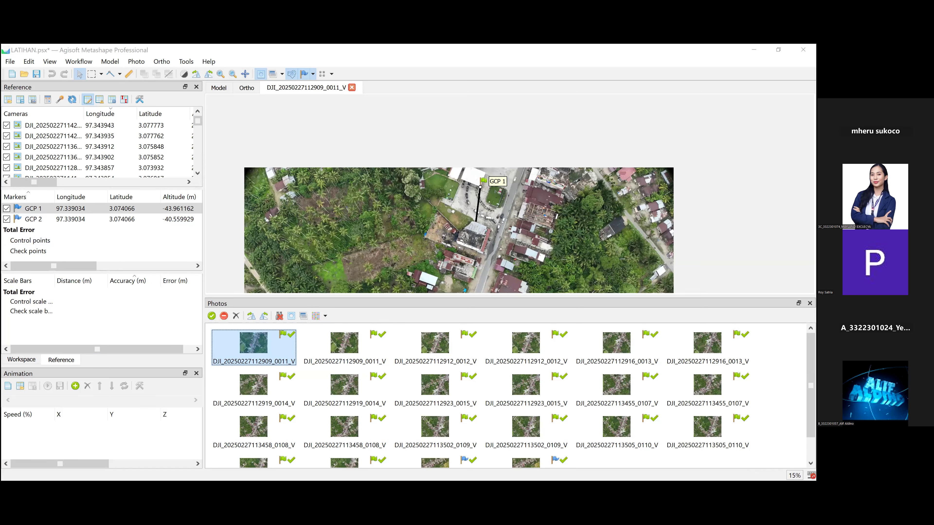
left_click(220, 88)
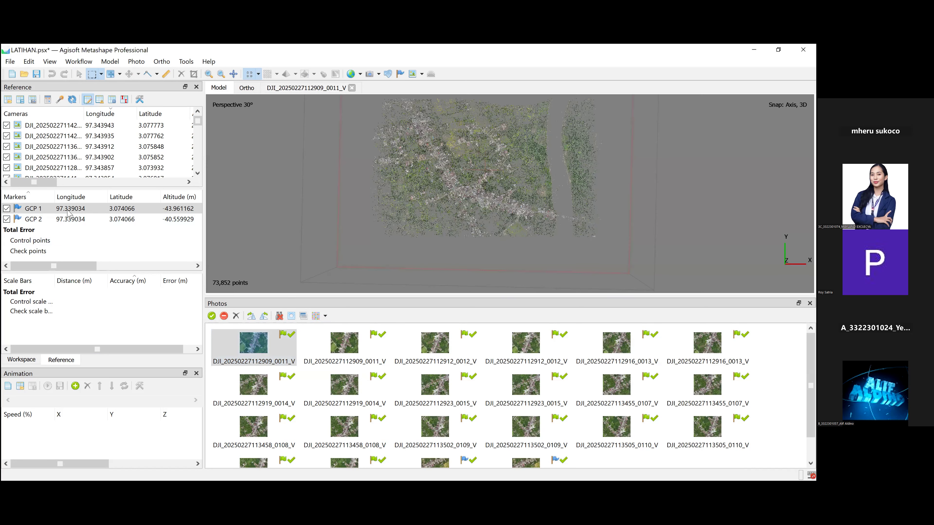
left_click(68, 209)
double_click(59, 209)
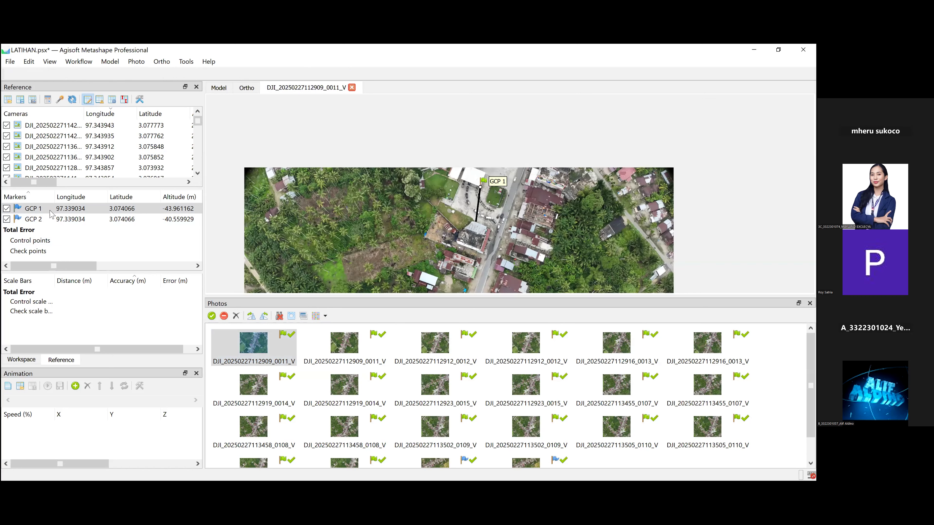
left_click(6, 219)
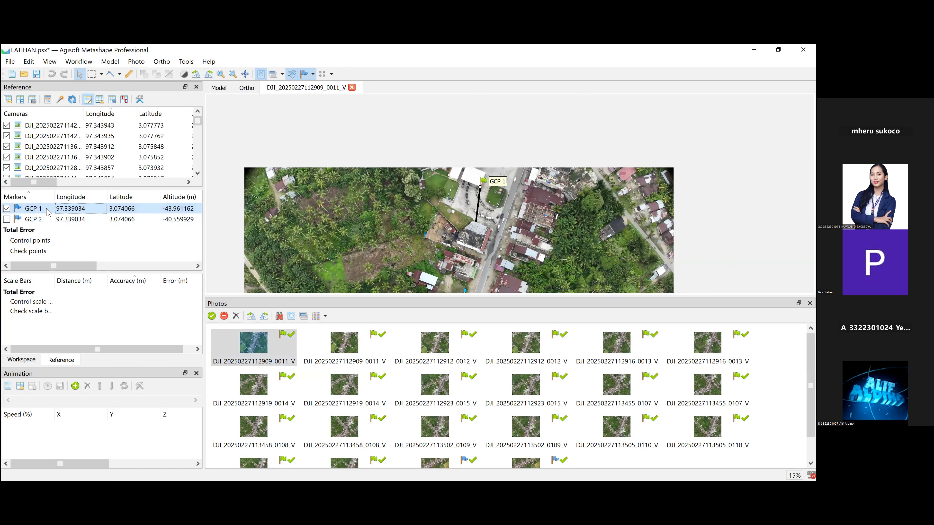
right_click(39, 211)
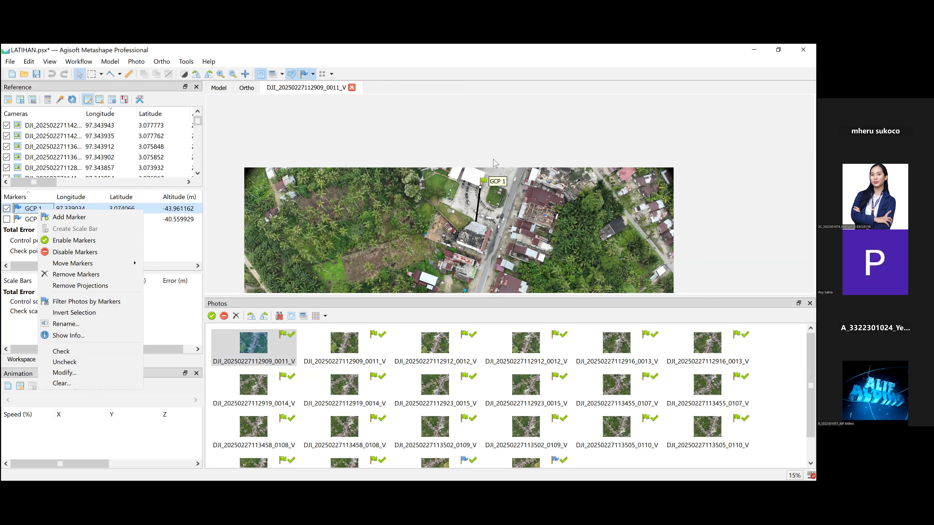
left_click(484, 190)
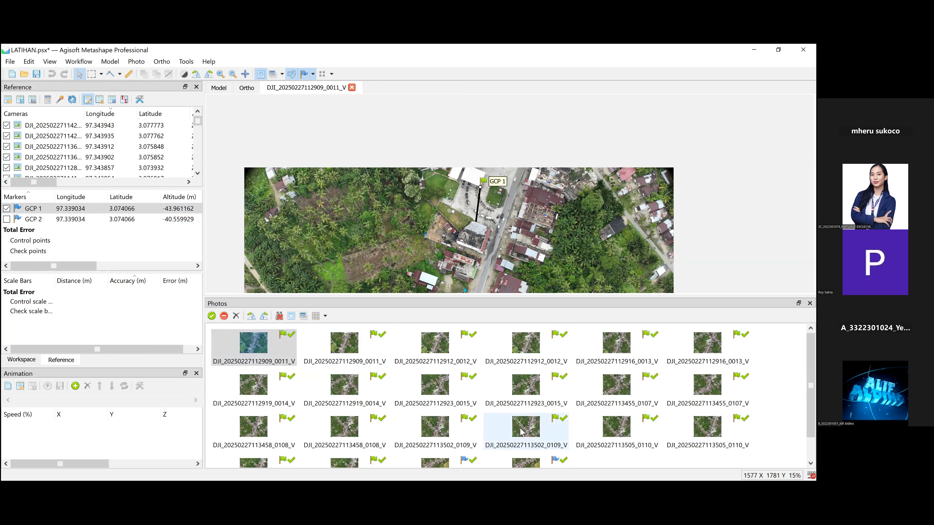
right_click(262, 350)
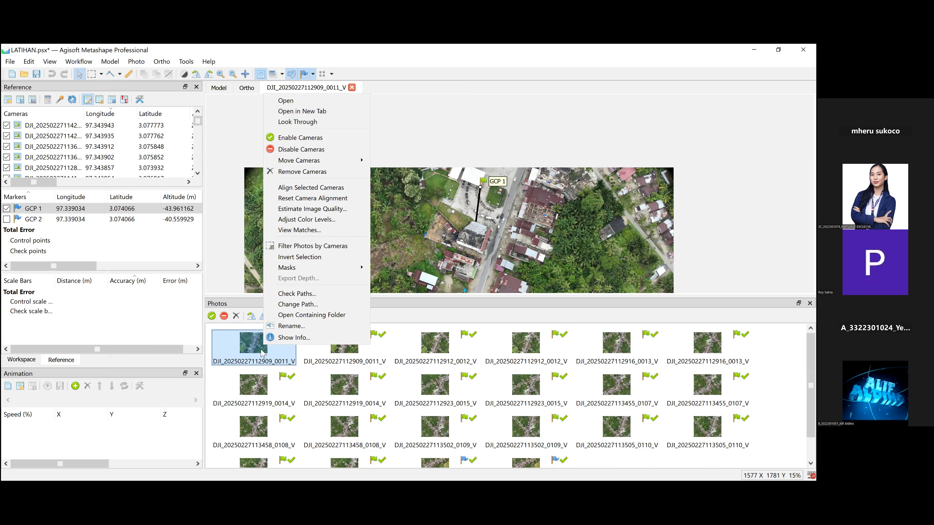
left_click(489, 154)
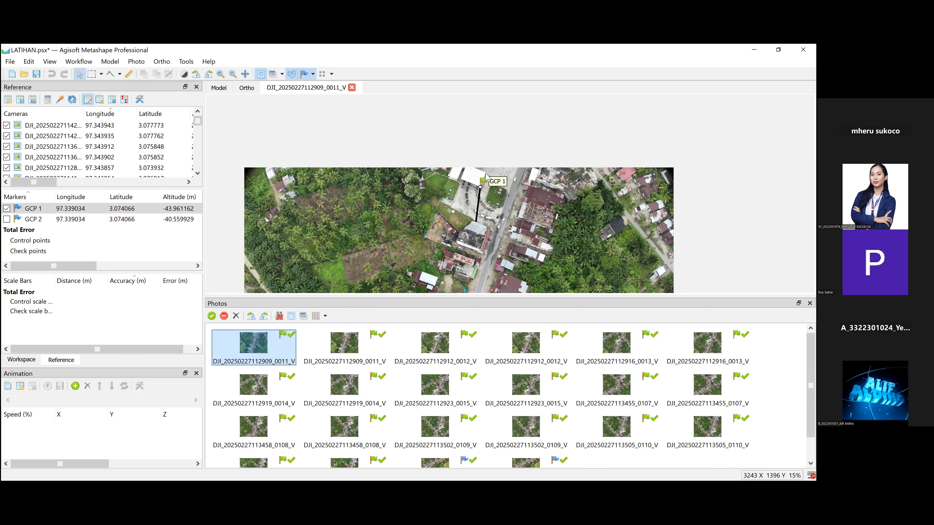
scroll(485, 173, "up", 1)
scroll(456, 272, "up", 6)
left_click(457, 246)
left_click_drag(457, 246, 454, 245)
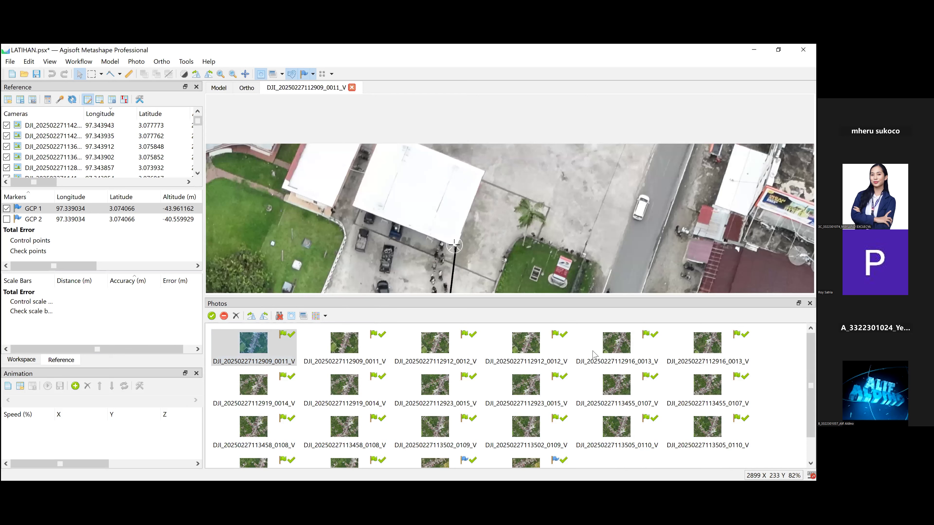
left_click(55, 212)
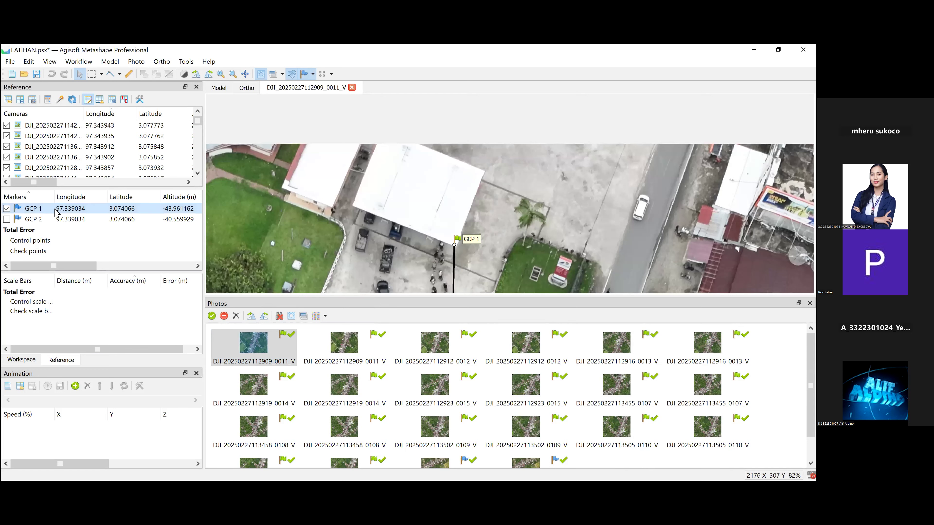
right_click(55, 212)
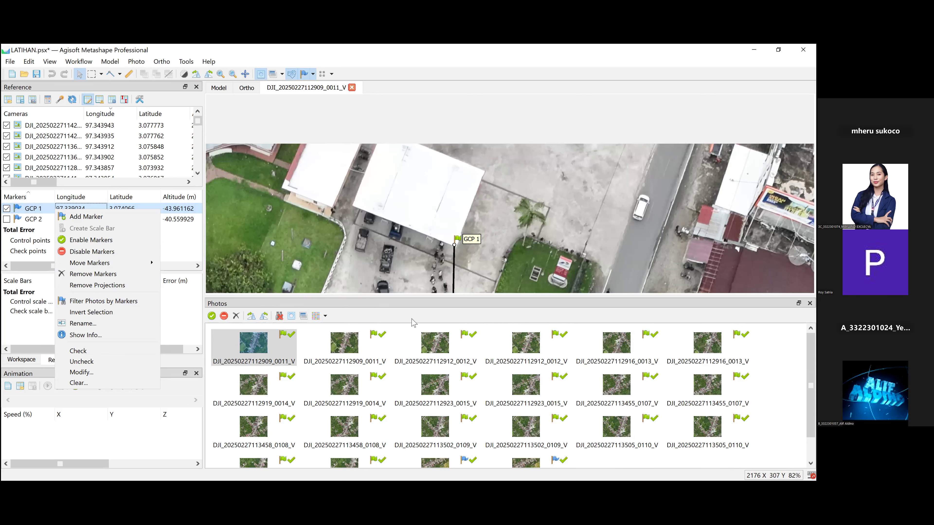
left_click(352, 345)
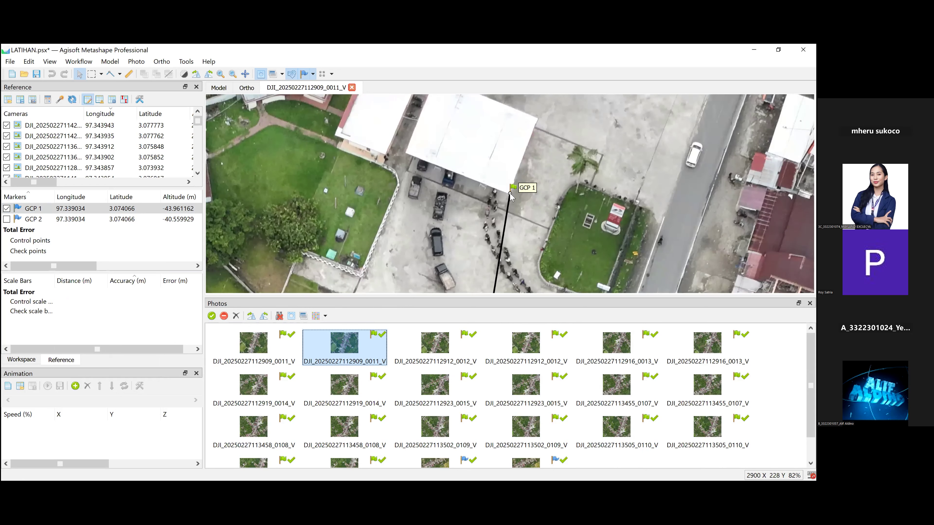
scroll(511, 195, "up", 1)
scroll(510, 196, "up", 8)
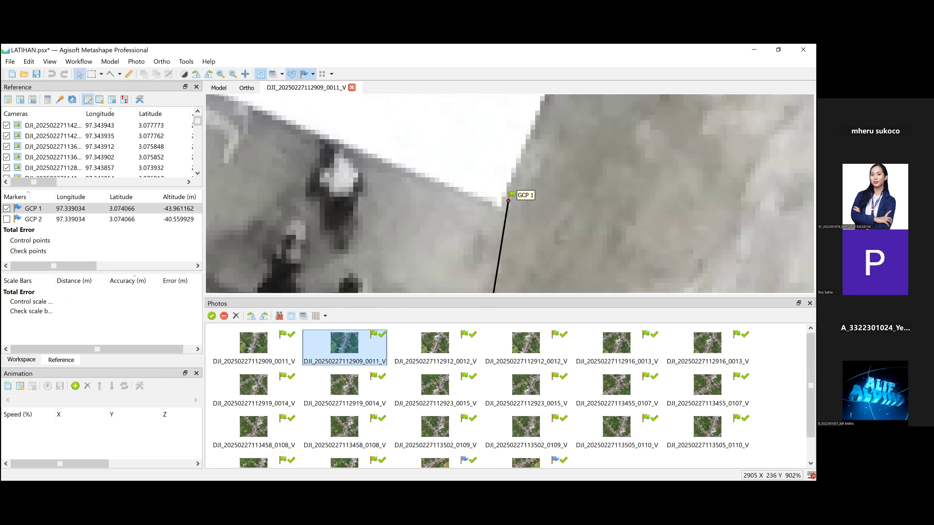
key("Page_Down")
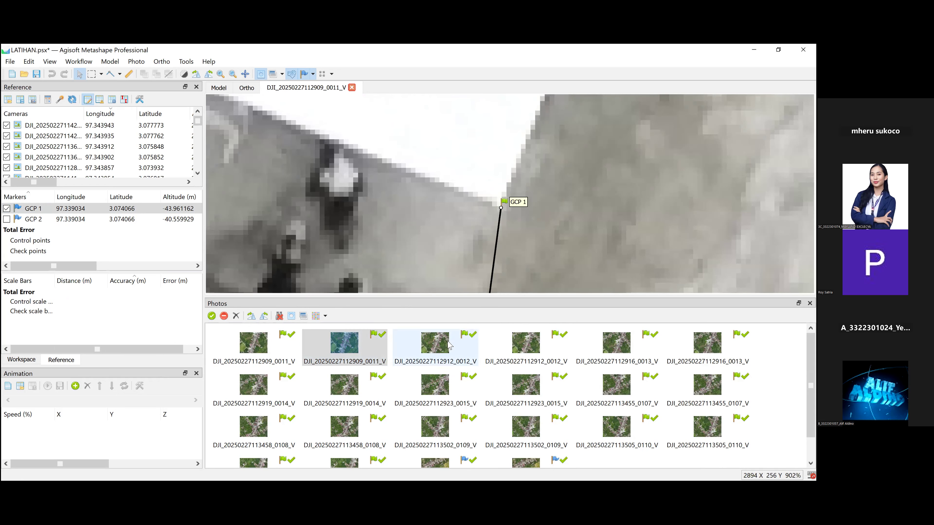
mouse_move(510, 194)
left_mouse_down()
mouse_move(473, 234)
mouse_move(484, 224)
left_mouse_up()
key("Page_Down")
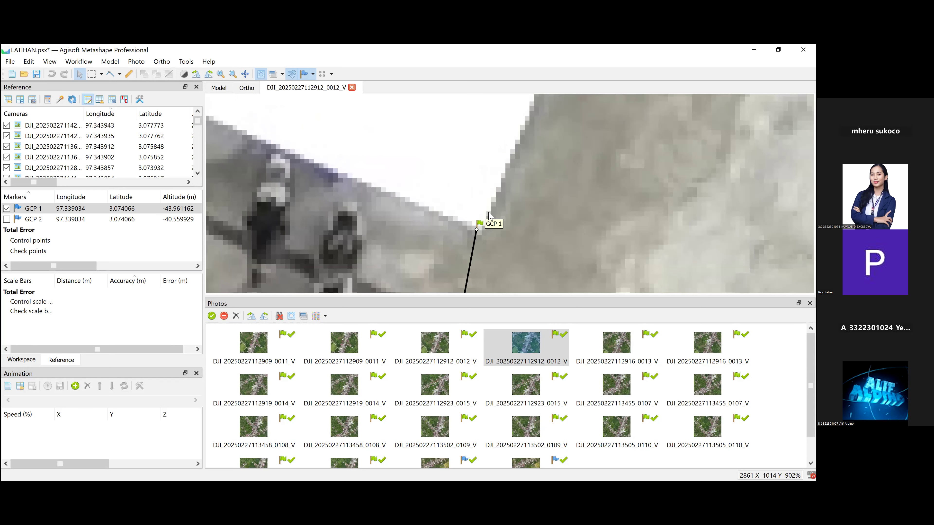
scroll(478, 228, "down", 1)
double_click(621, 351)
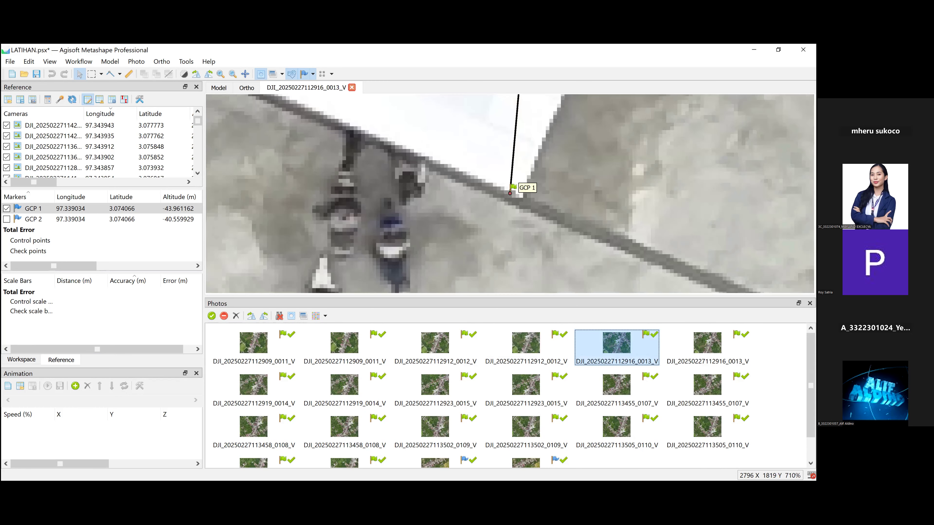
left_click_drag(510, 193, 523, 196)
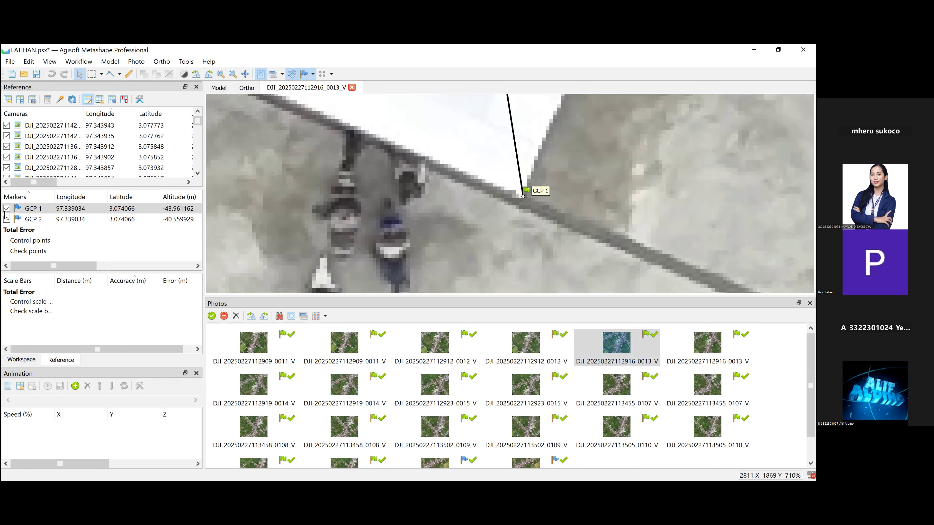
Uncheck GCP 1, check GCP 2 instead, and filter the photos by the GCP 2 marker
left_click(6, 209)
left_click(33, 221)
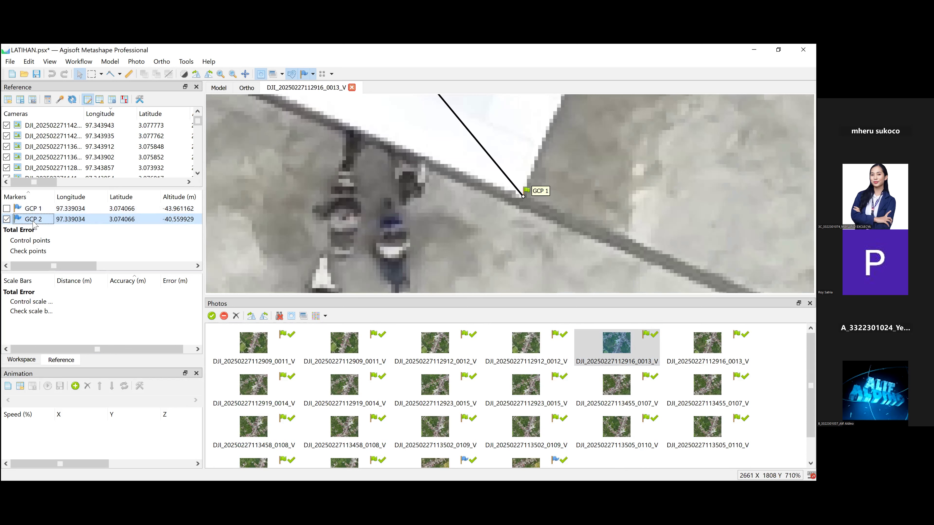
right_click(34, 222)
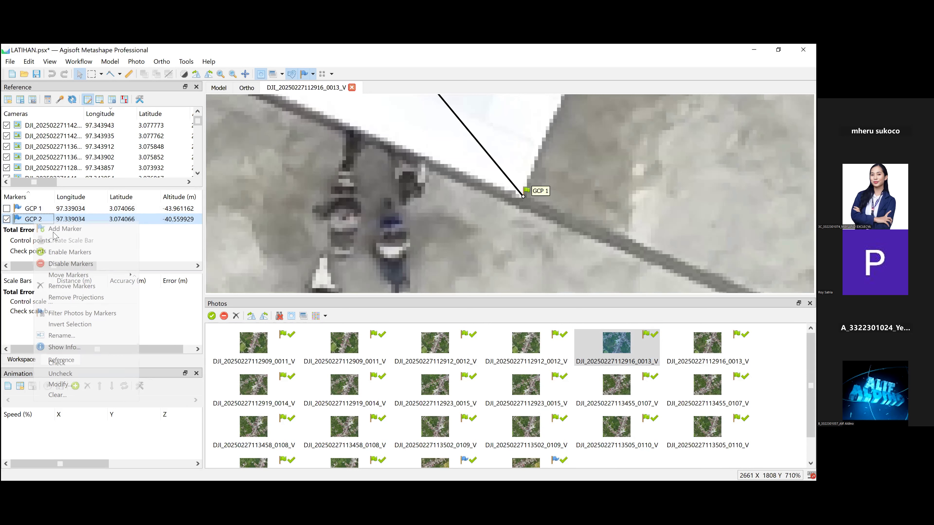
left_click(76, 313)
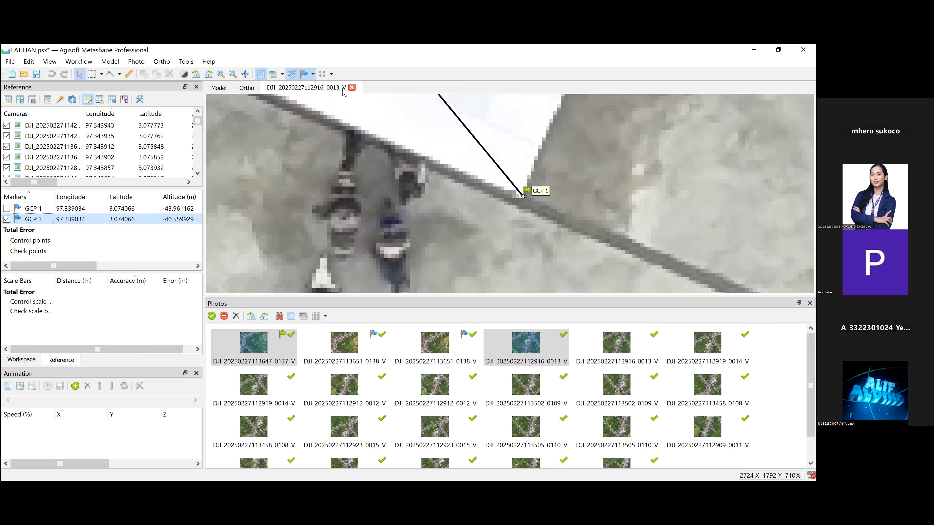
left_click(354, 95)
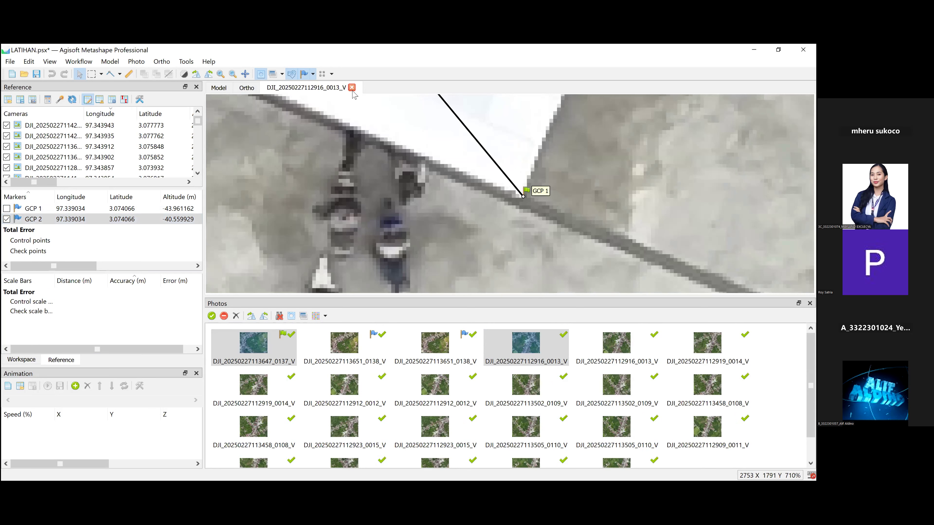
left_click(352, 89)
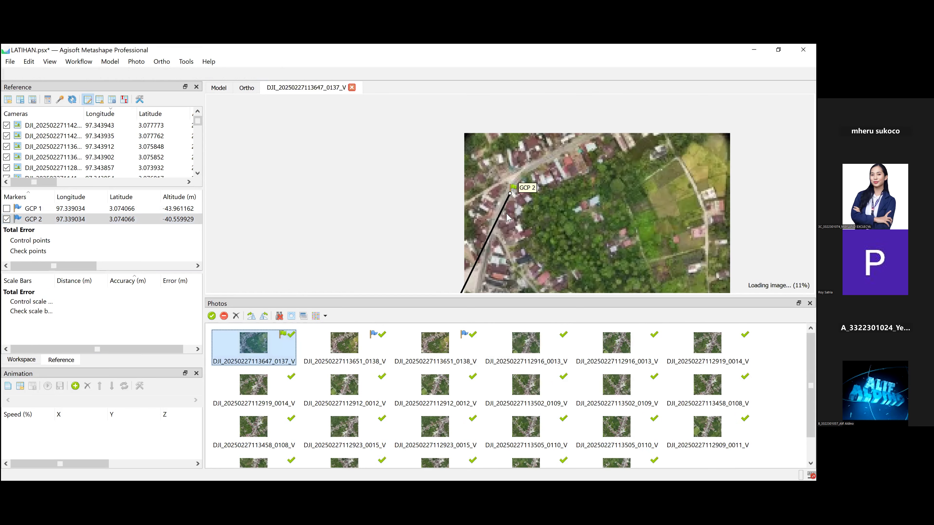
scroll(510, 195, "up", 1)
scroll(510, 191, "up", 8)
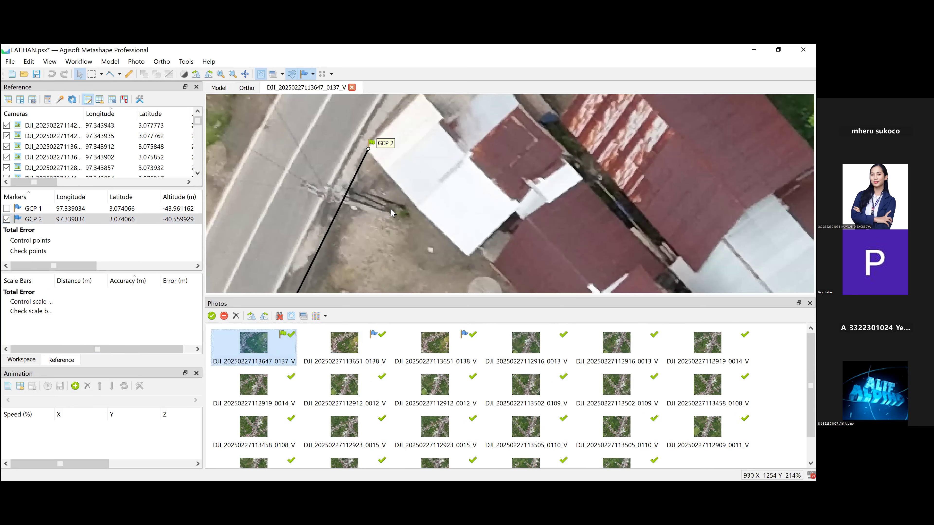
scroll(391, 209, "down", 2)
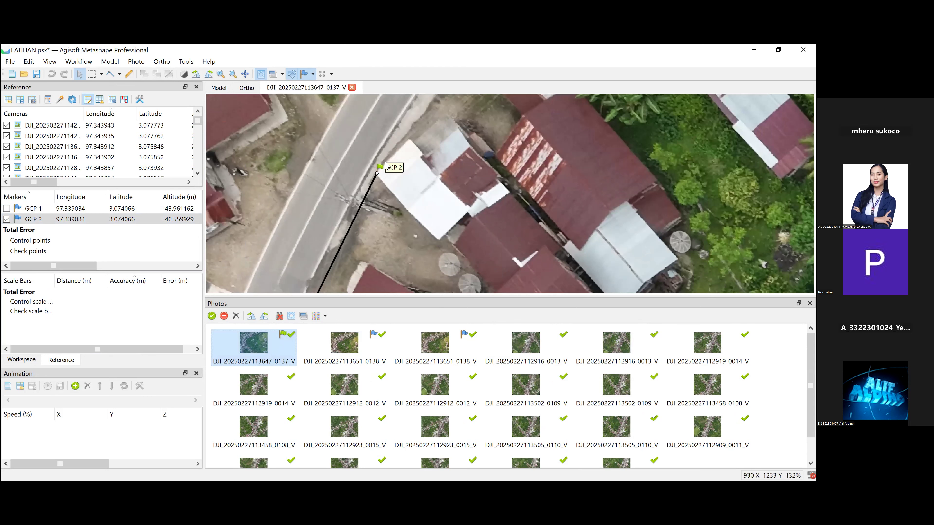
scroll(388, 167, "up", 3)
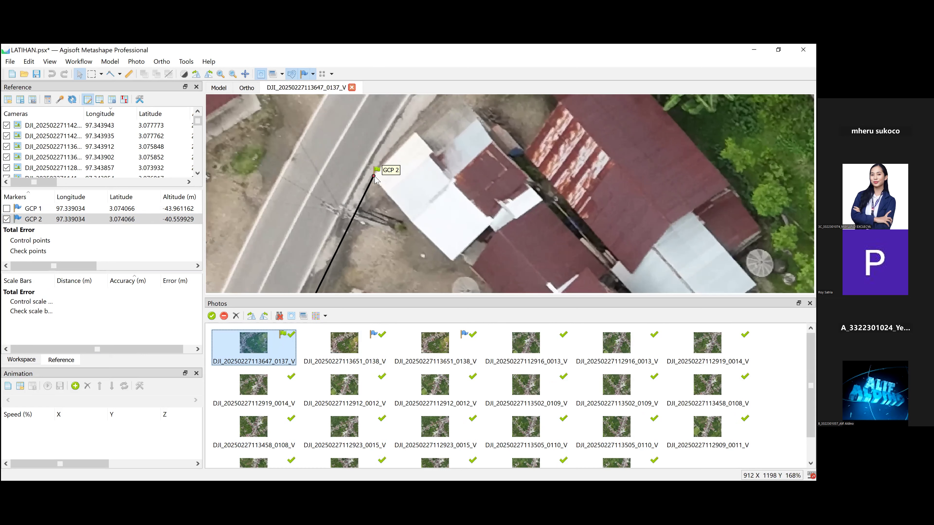
scroll(374, 180, "up", 2)
left_click_drag(372, 176, 369, 174)
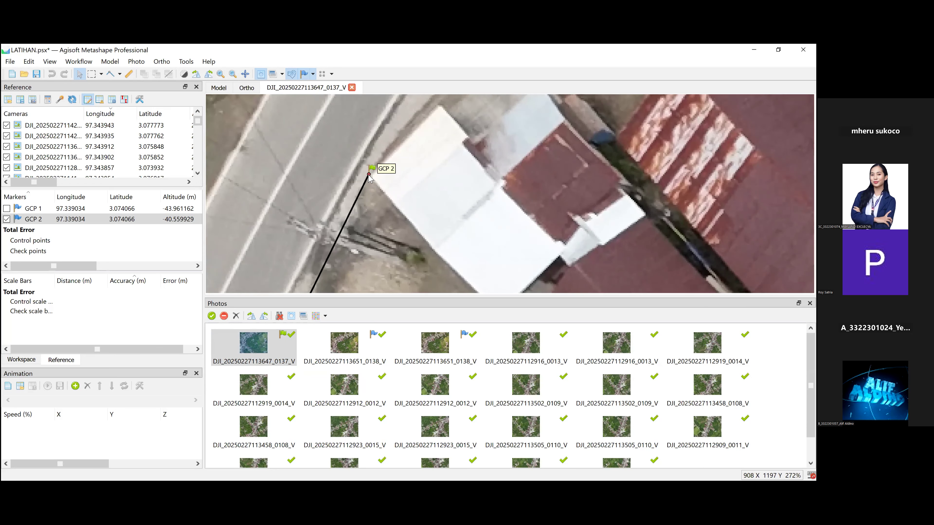
double_click(359, 350)
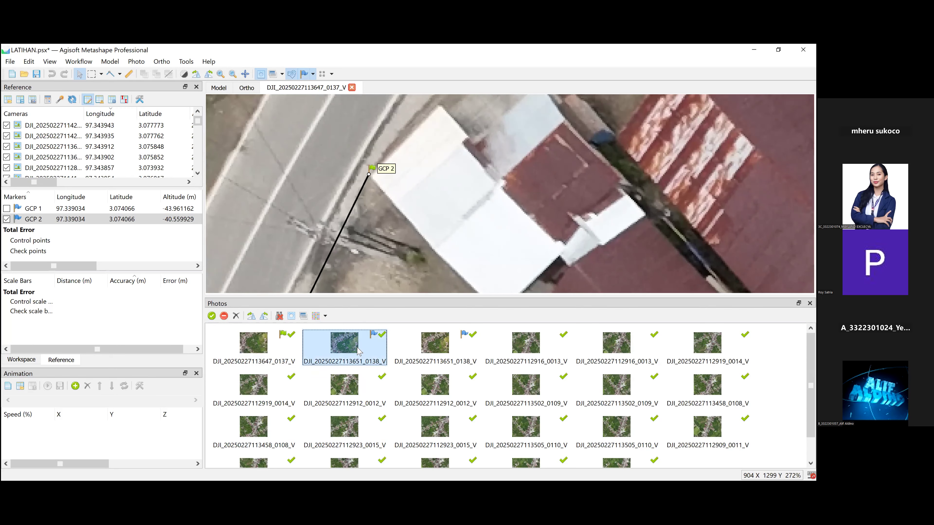
scroll(434, 178, "down", 10)
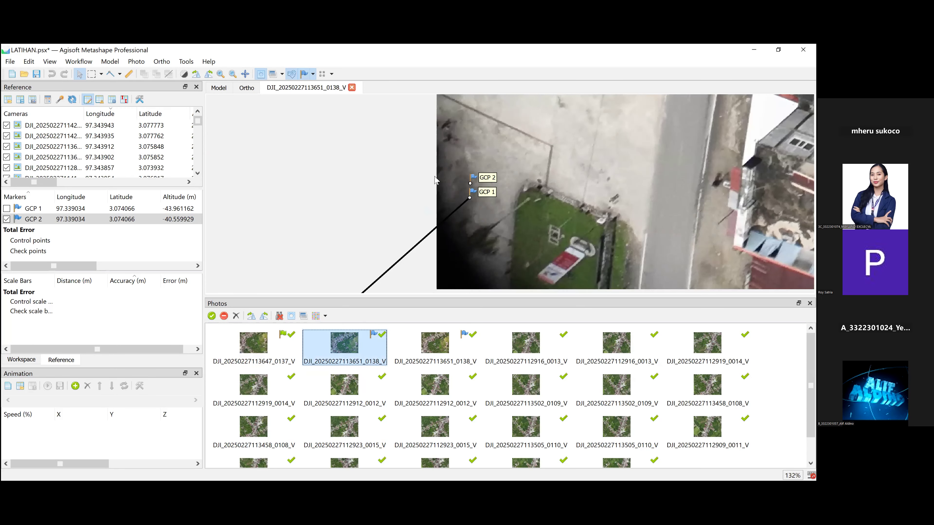
scroll(509, 162, "down", 4)
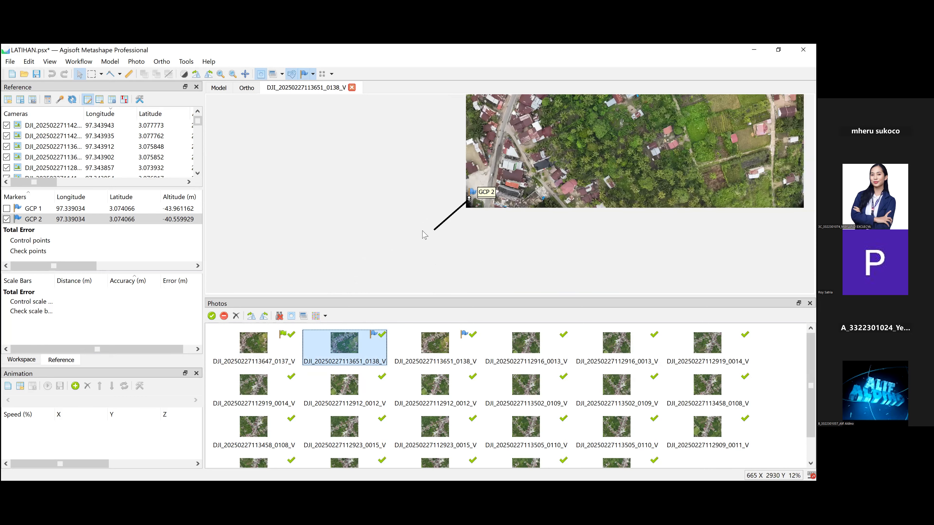
scroll(401, 208, "up", 8)
left_click_drag(395, 191, 455, 113)
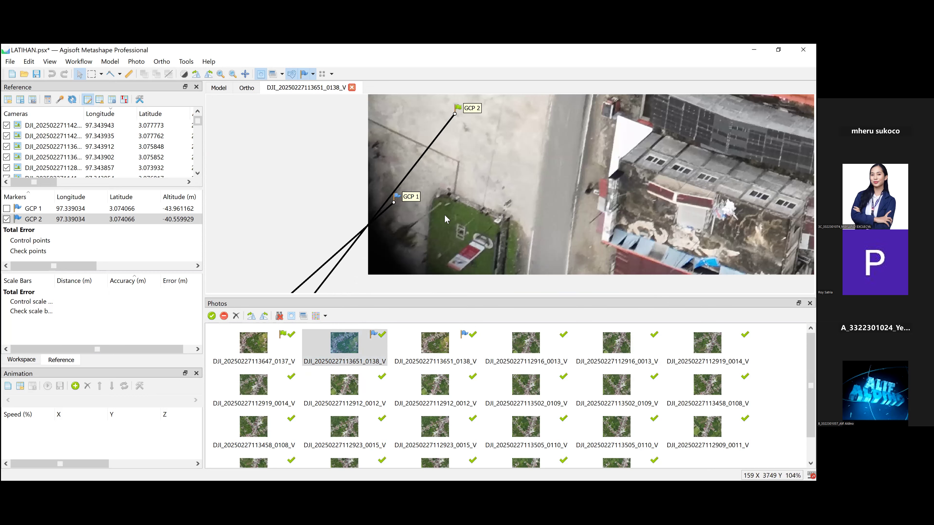
scroll(447, 219, "down", 8)
scroll(506, 122, "down", 2)
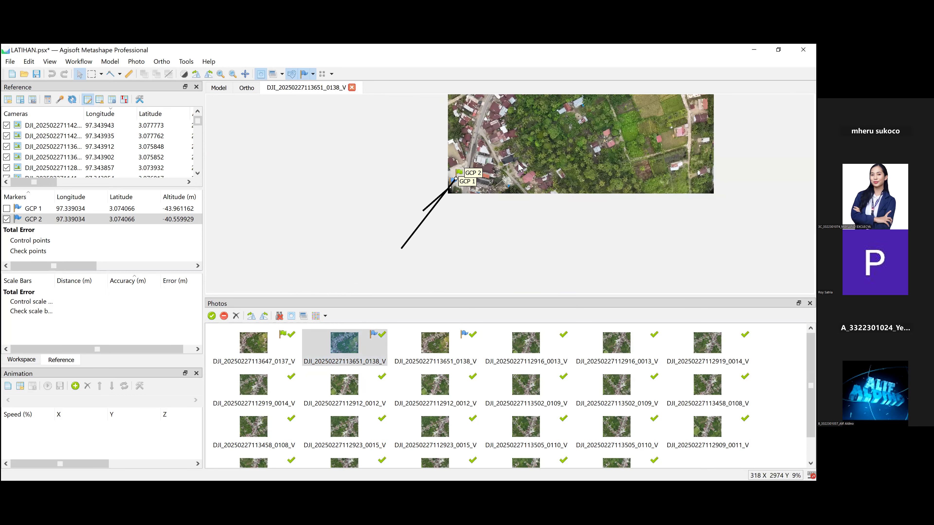
scroll(475, 215, "up", 2)
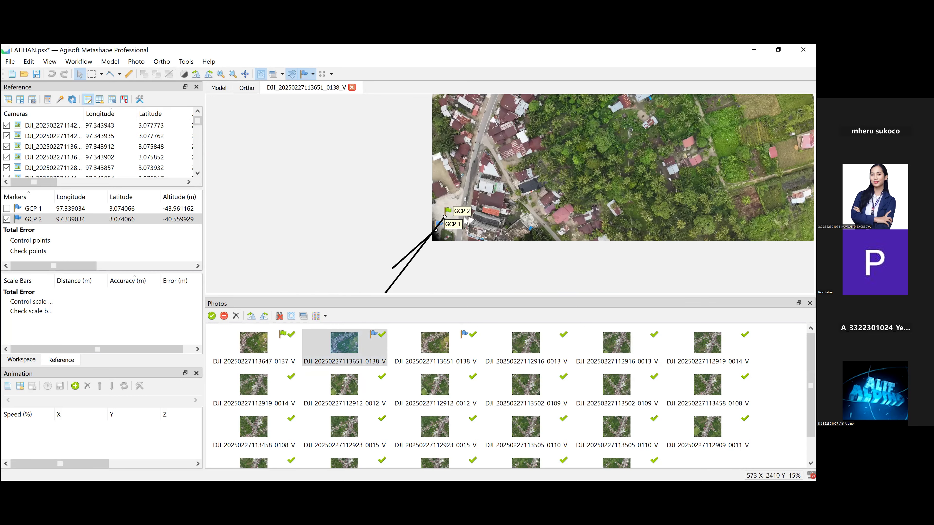
left_click_drag(455, 260, 452, 265)
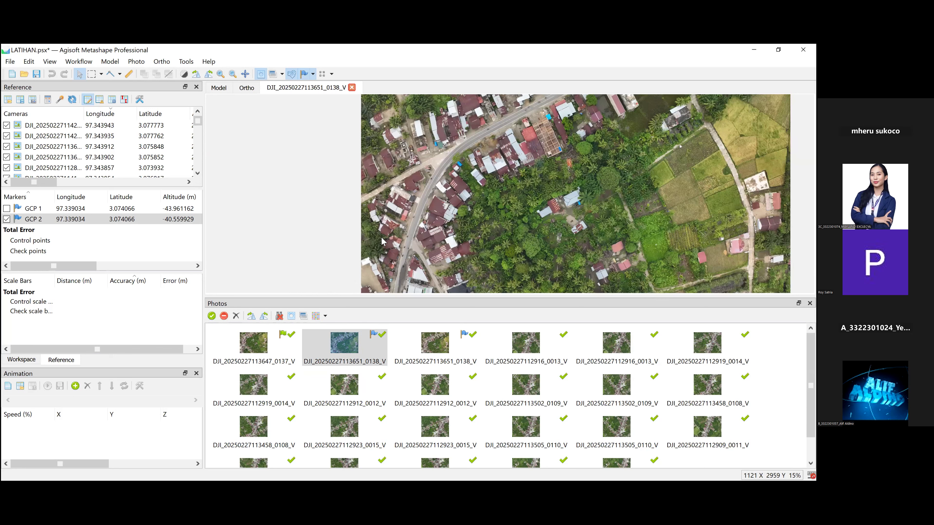
left_click_drag(381, 240, 394, 145)
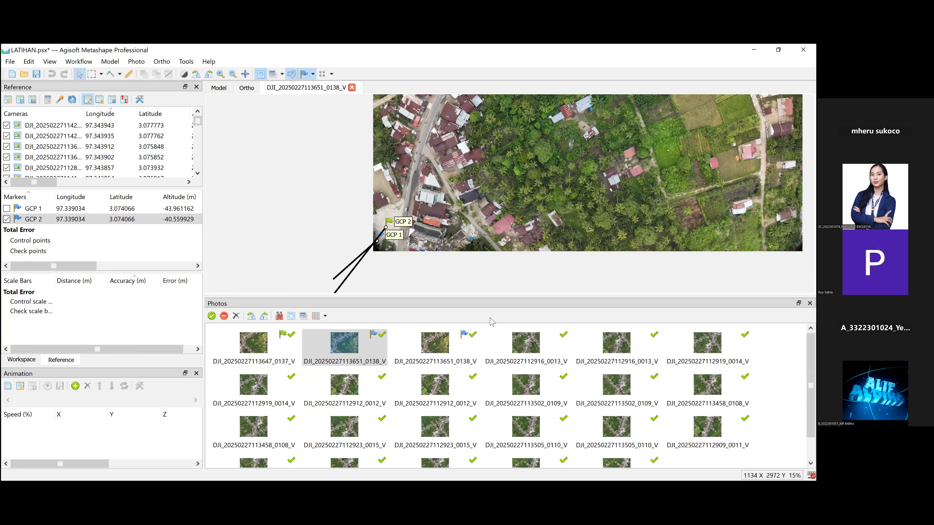
scroll(425, 267, "down", 1)
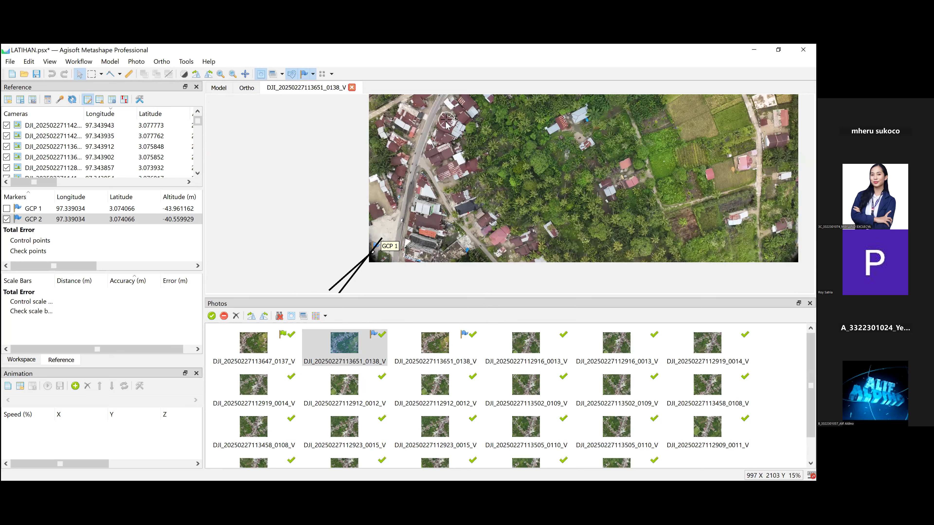
scroll(344, 235, "up", 10)
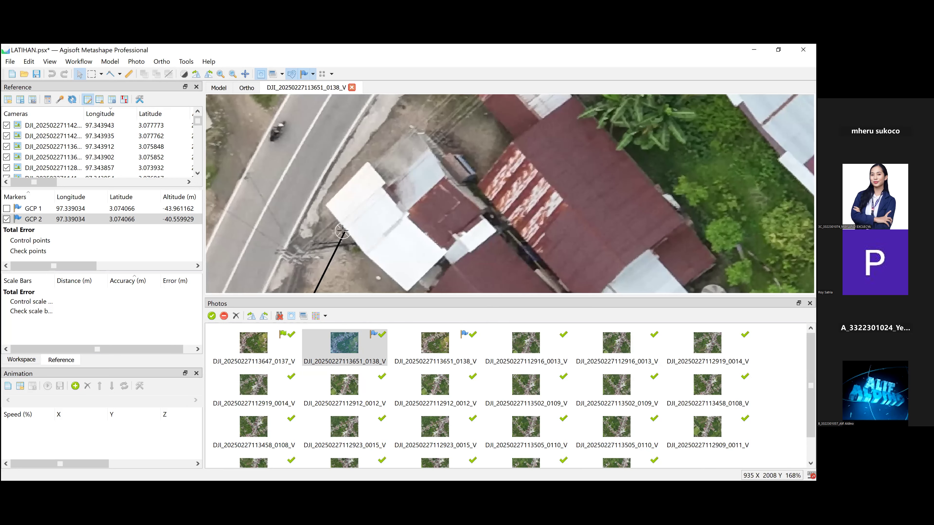
left_click(324, 205)
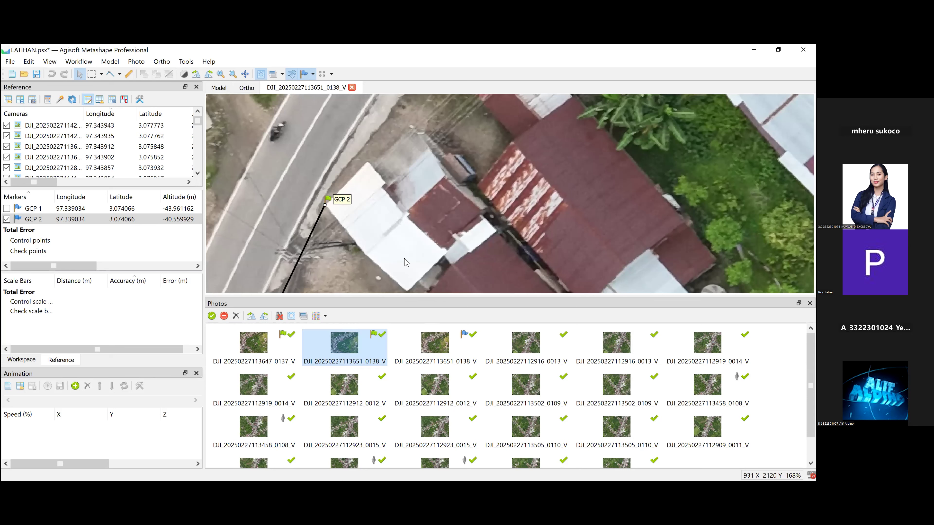
left_click(430, 353)
double_click(431, 355)
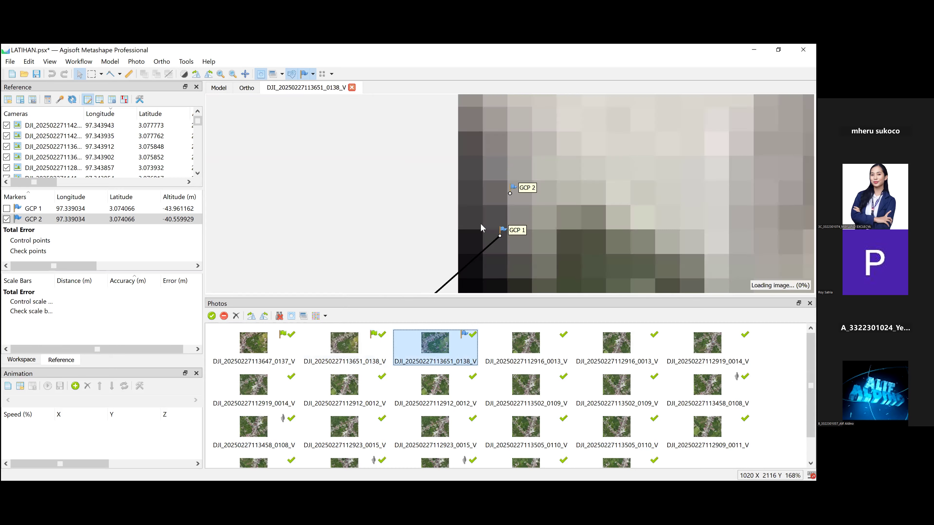
scroll(408, 189, "down", 1)
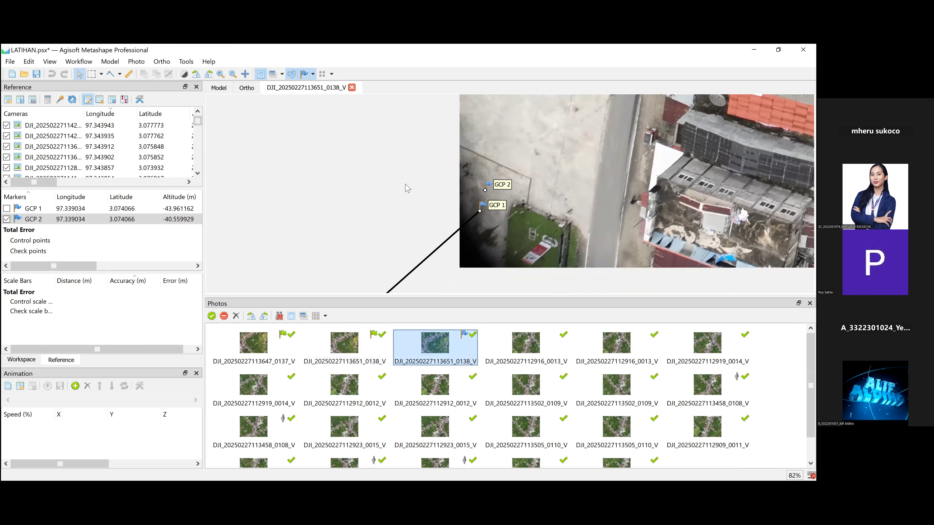
scroll(406, 255, "down", 1)
scroll(381, 244, "down", 4)
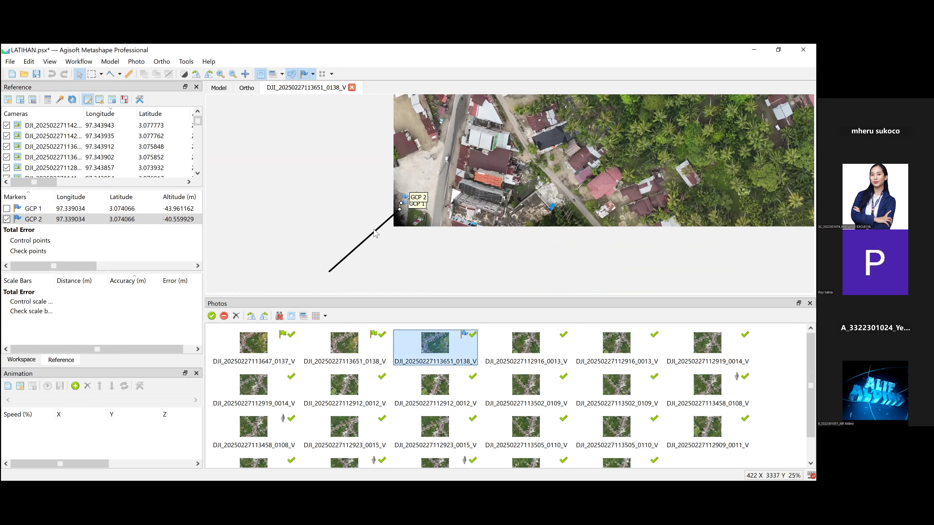
left_click(351, 279)
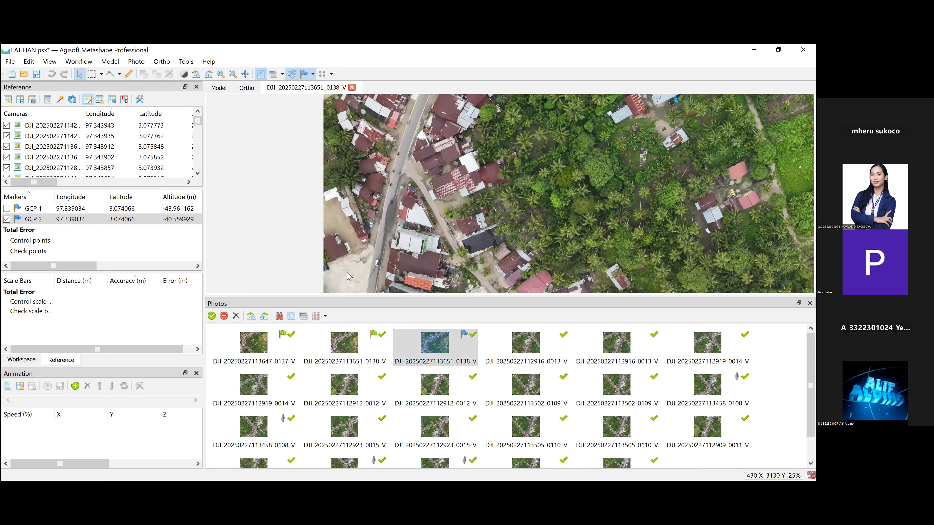
scroll(457, 154, "up", 1)
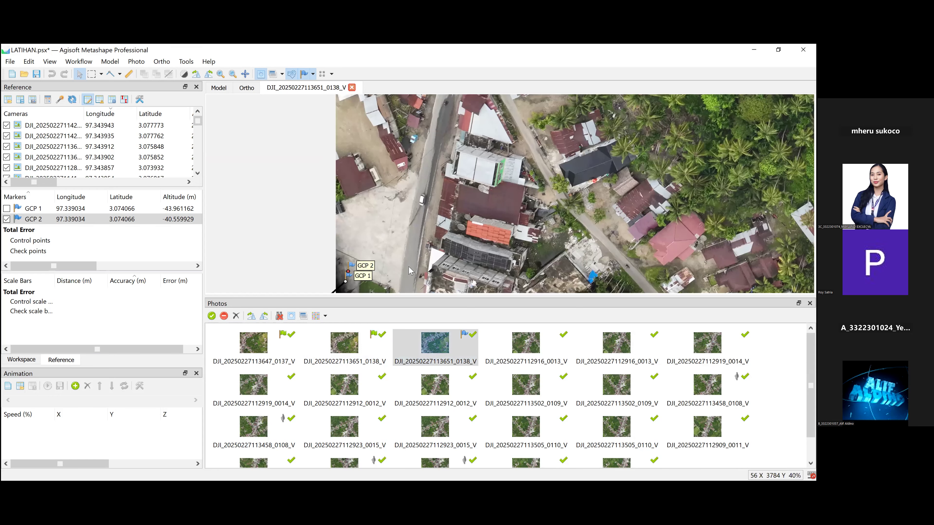
left_click_drag(348, 272, 424, 136)
mouse_move(434, 149)
right_mouse_down()
mouse_move(431, 217)
mouse_move(397, 228)
right_mouse_up()
scroll(459, 239, "up", 5)
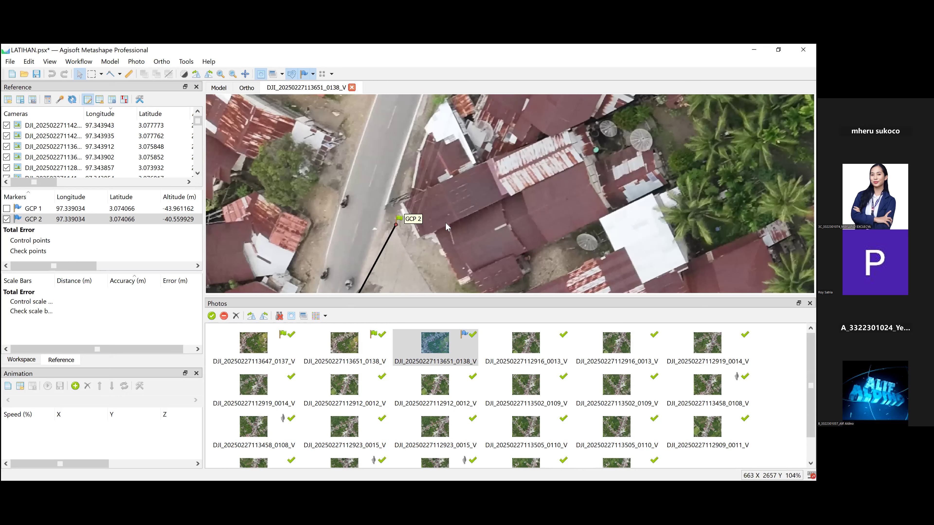
left_click_drag(396, 225, 420, 125)
left_click_drag(455, 198, 420, 260)
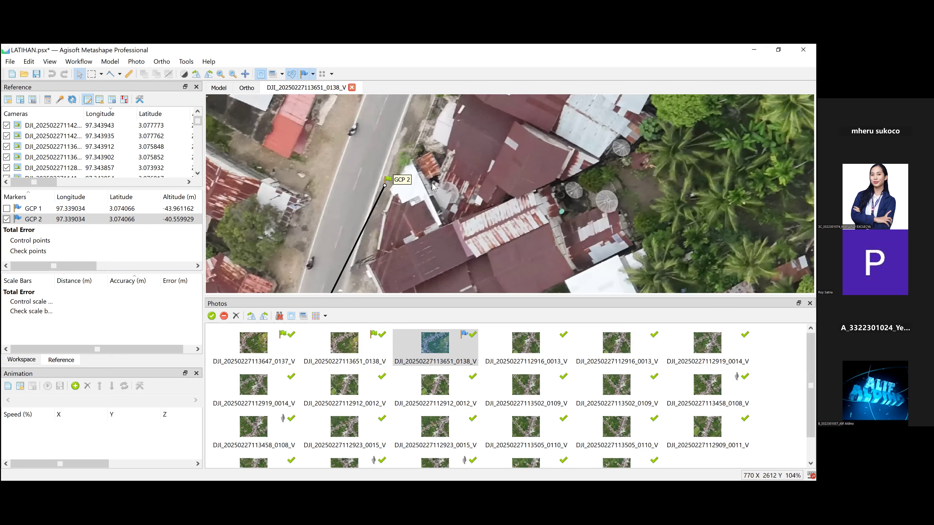
scroll(420, 199, "down", 5)
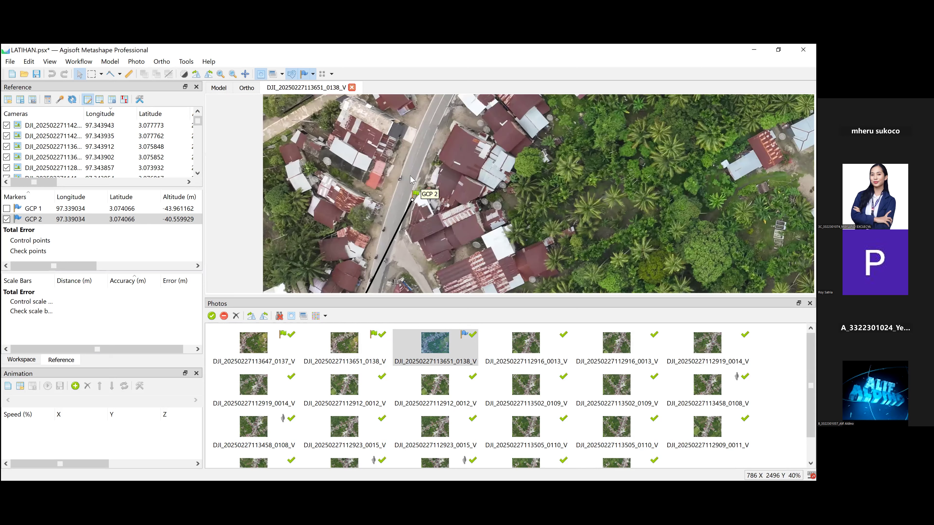
scroll(393, 235, "down", 2)
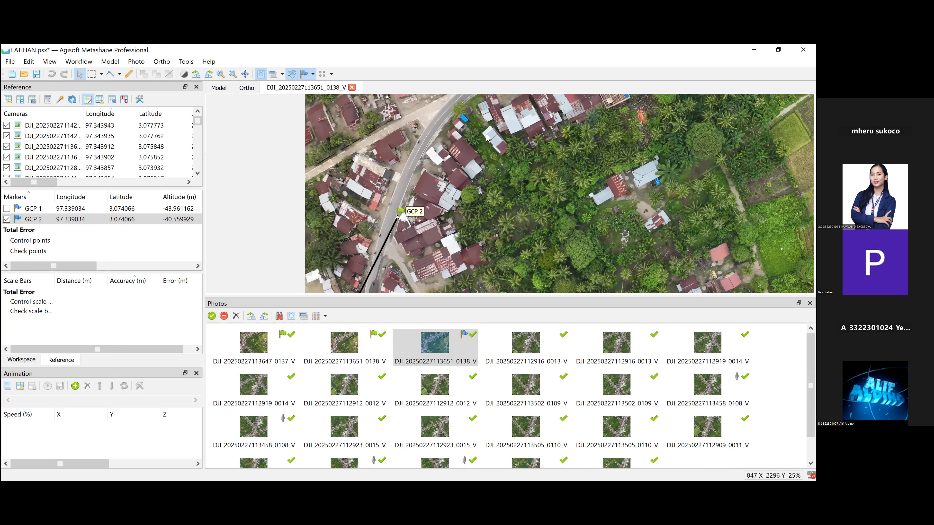
scroll(487, 135, "up", 1)
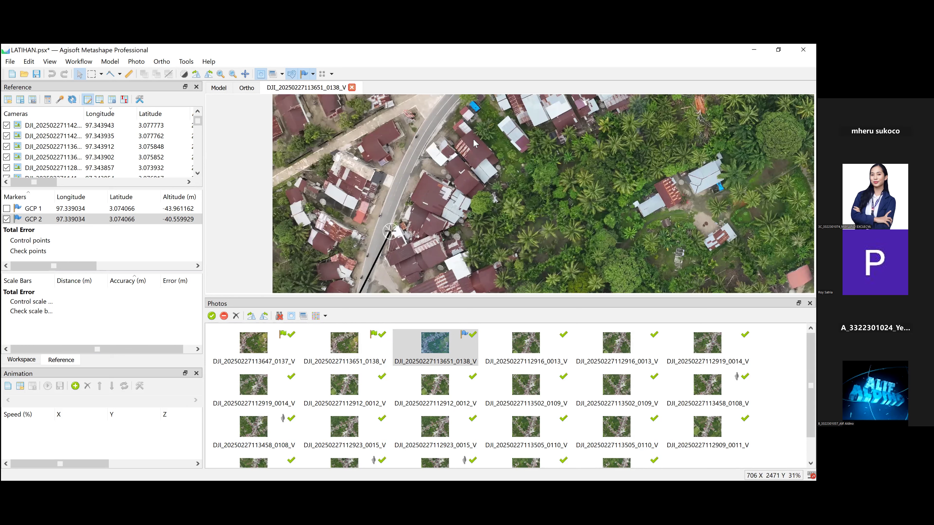
scroll(426, 248, "up", 9)
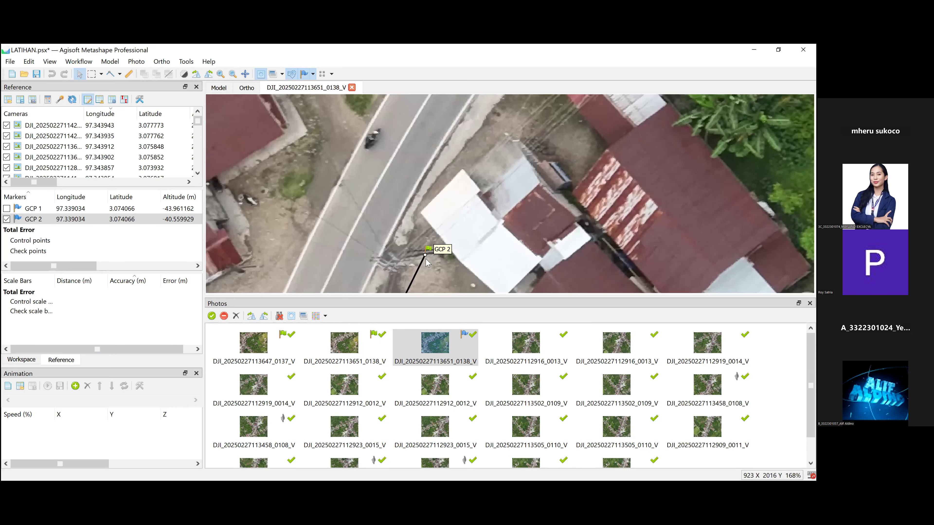
scroll(427, 254, "up", 1)
left_click_drag(425, 256, 419, 204)
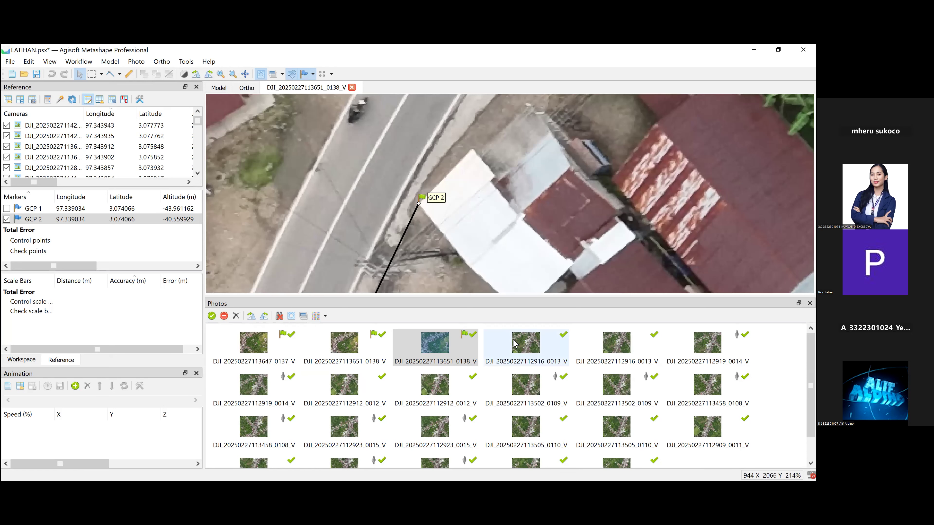
double_click(526, 343)
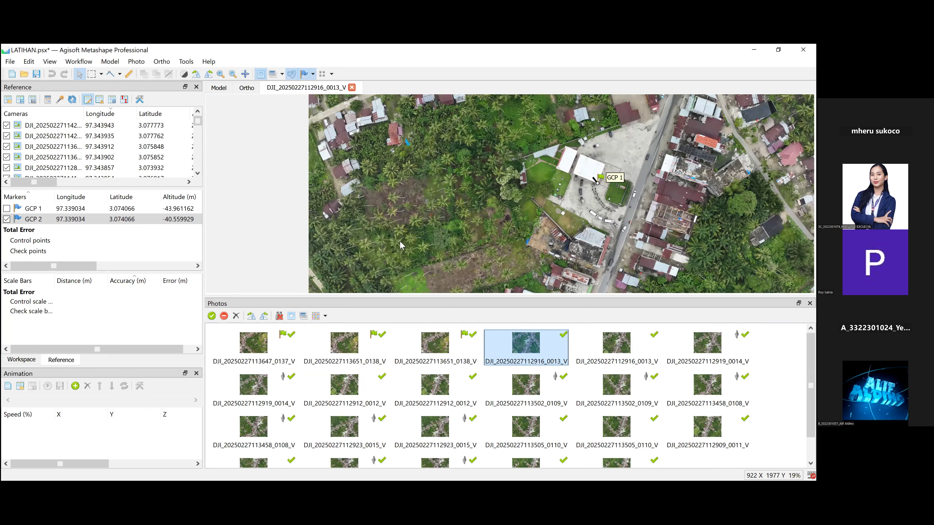
double_click(620, 368)
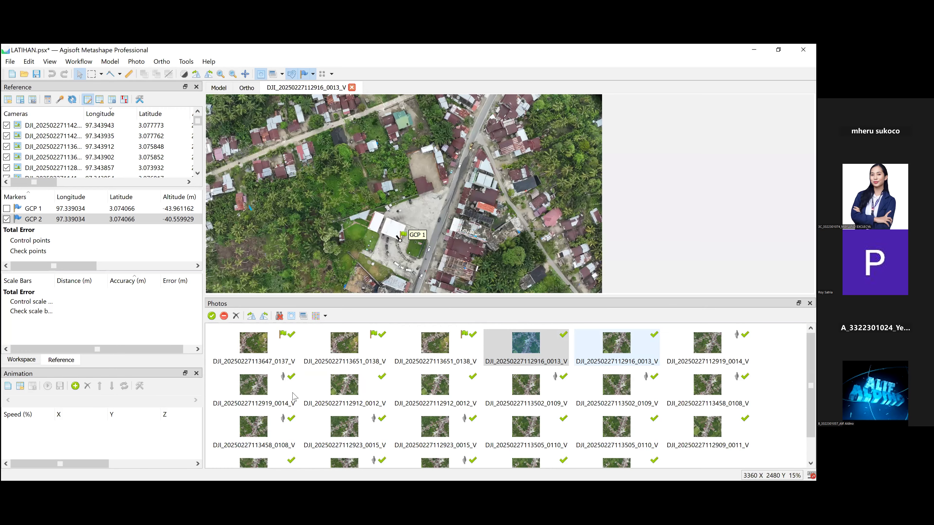
scroll(349, 291, "up", 1)
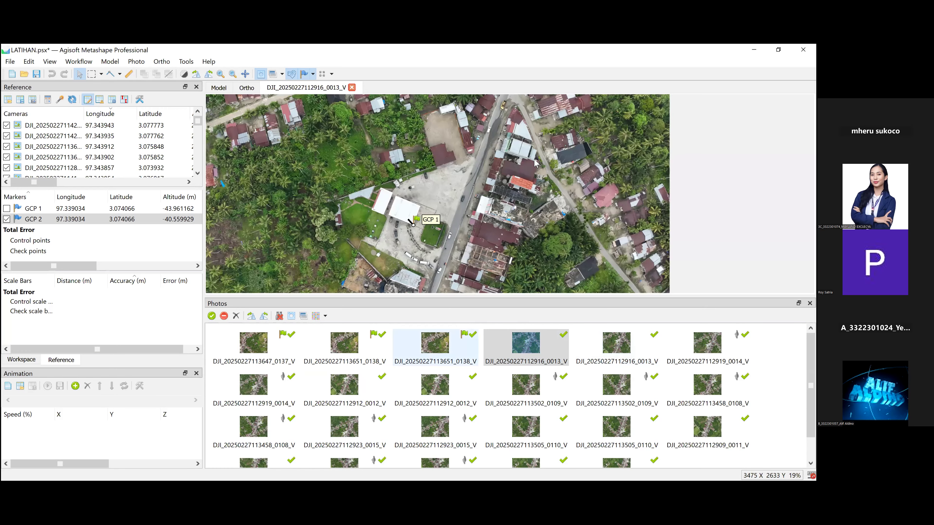
key("Page_Down")
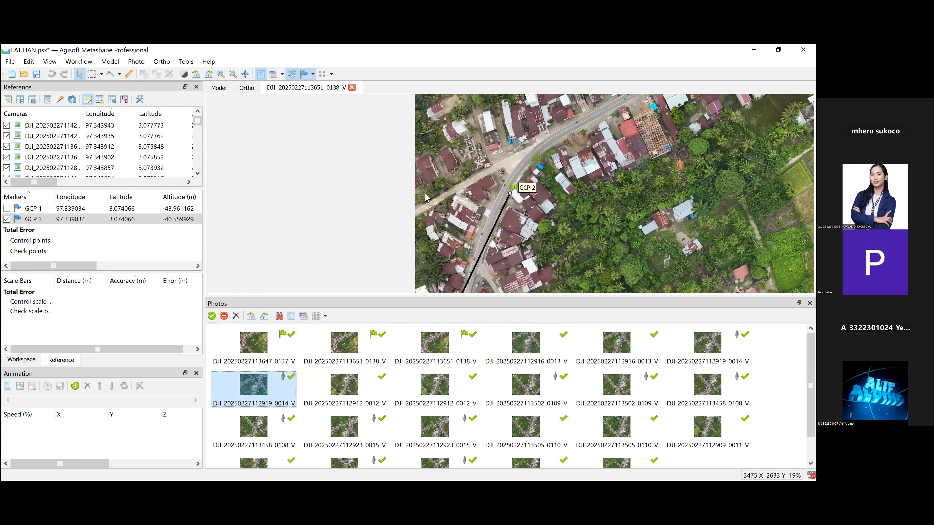
scroll(536, 173, "up", 2)
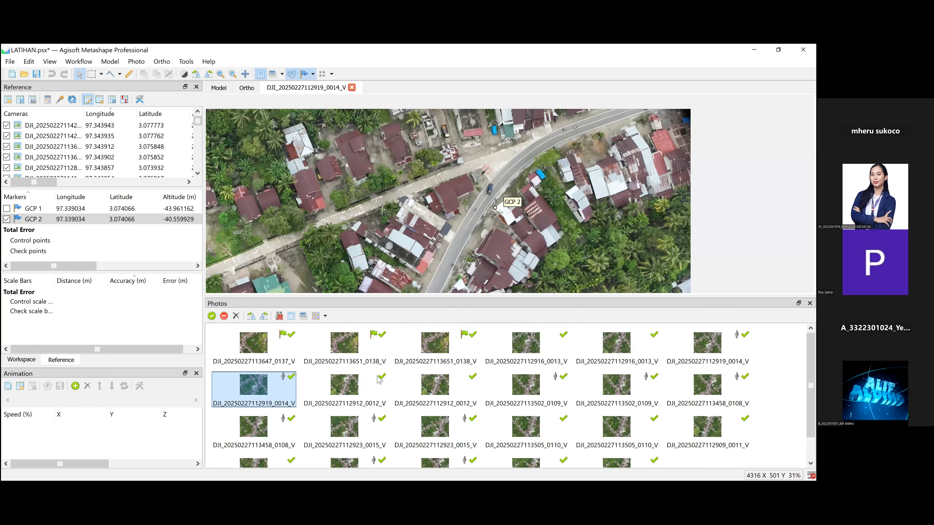
scroll(508, 209, "up", 9)
double_click(559, 397)
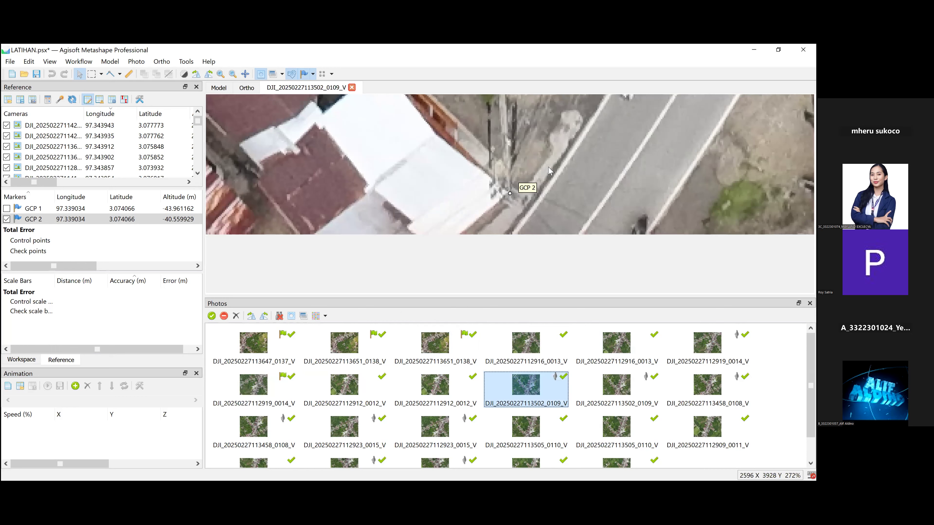
scroll(510, 193, "down", 6)
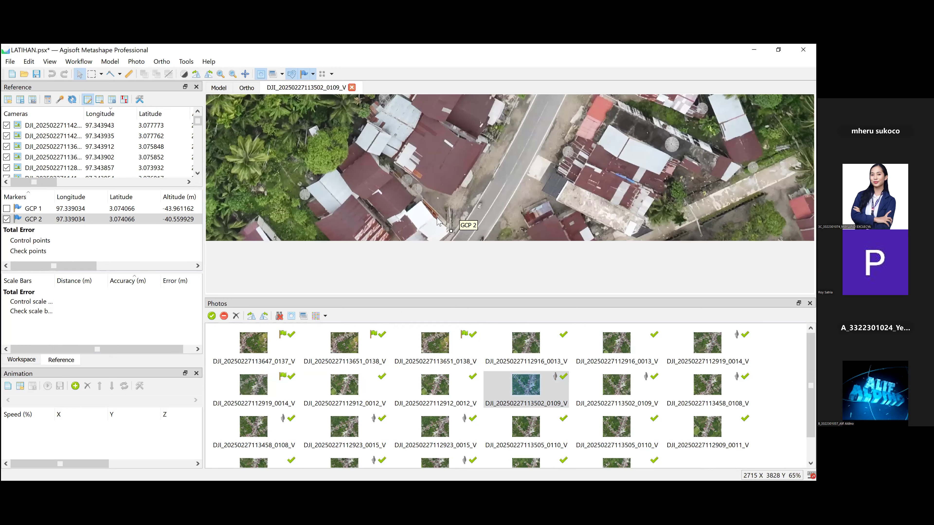
left_click_drag(450, 233, 440, 216)
scroll(438, 218, "up", 2)
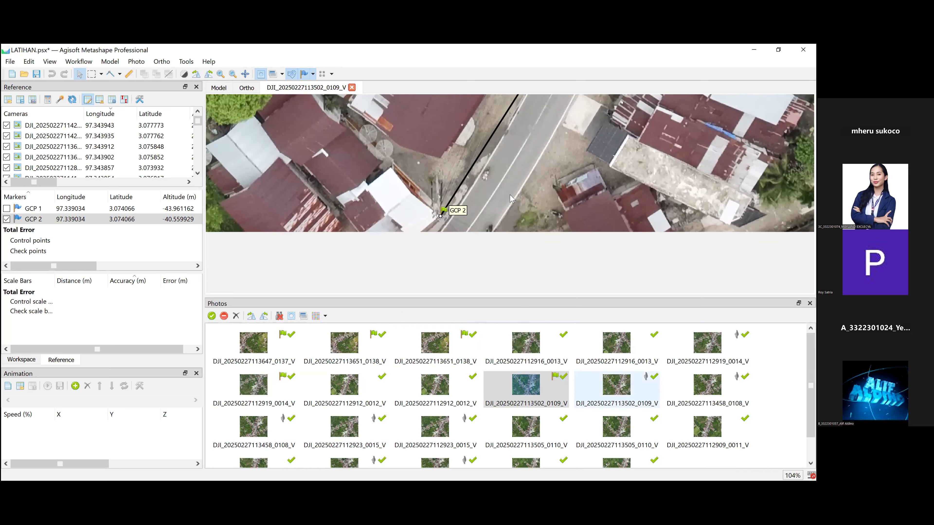
double_click(618, 388)
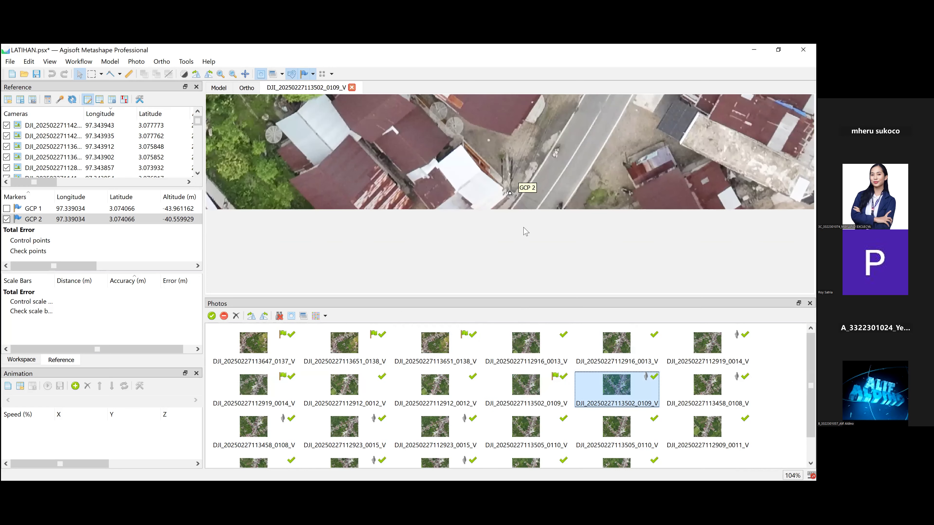
left_click_drag(512, 195, 510, 194)
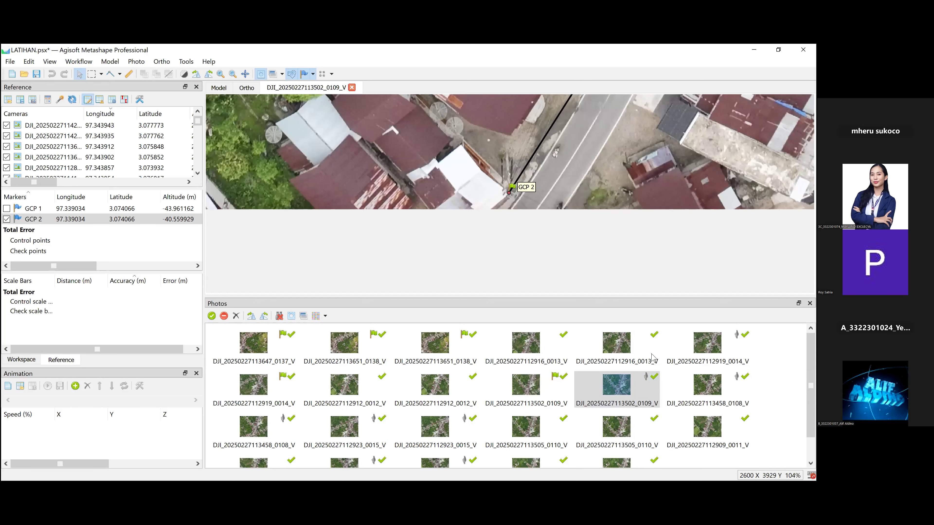
key("Page_Down")
left_click(510, 194)
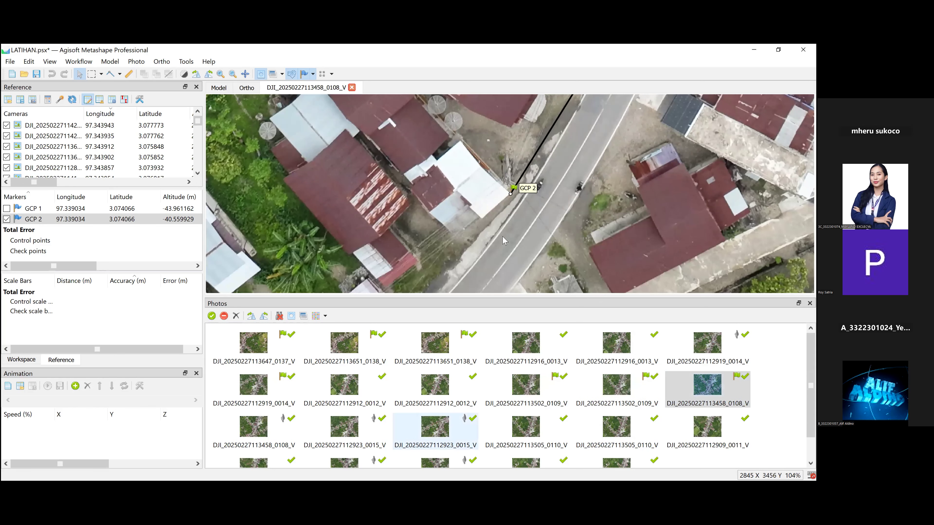
key("Page_Down")
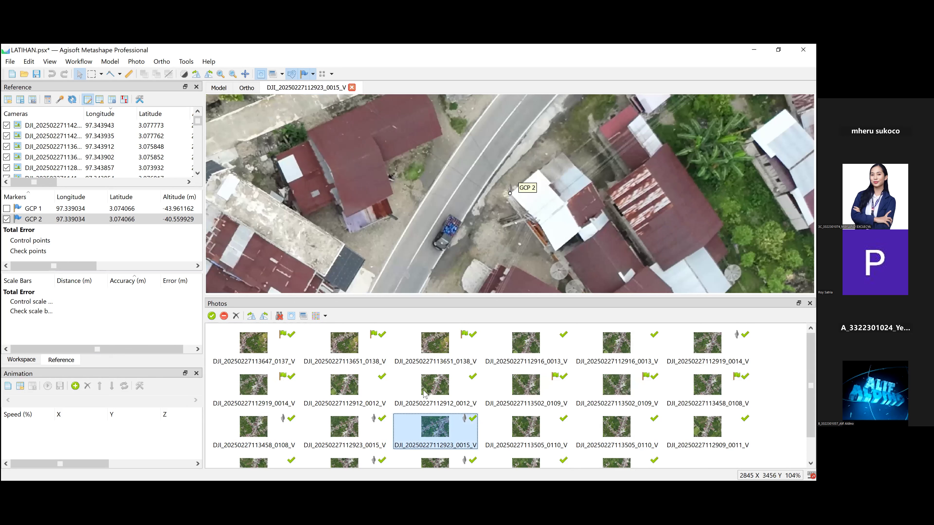
left_click(509, 194)
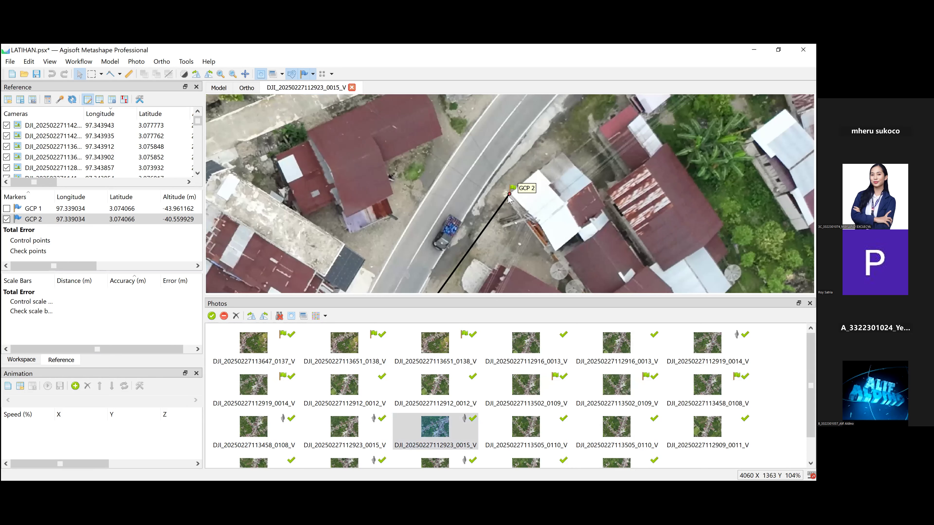
key("Page_Up")
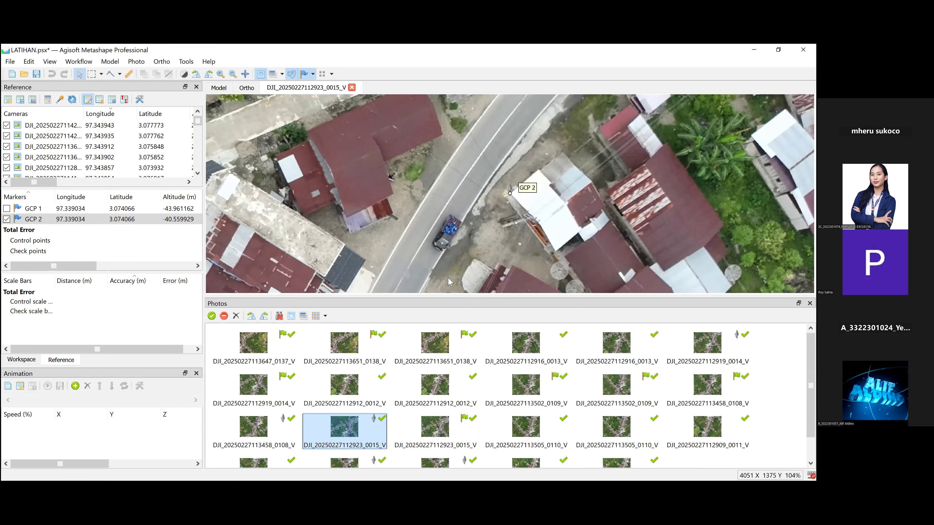
left_click(510, 194)
key("Page_Up")
left_click(511, 193)
scroll(357, 442, "down", 2)
left_click(362, 439)
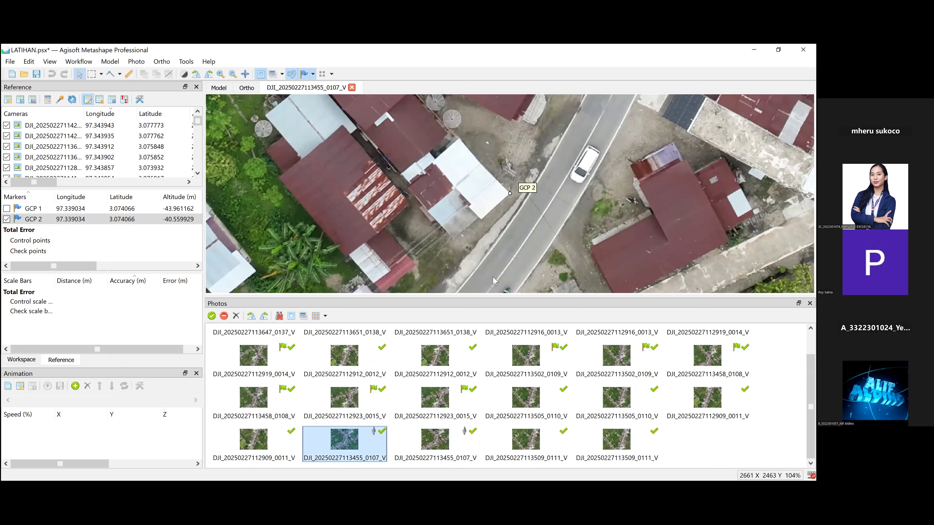
left_click(510, 193)
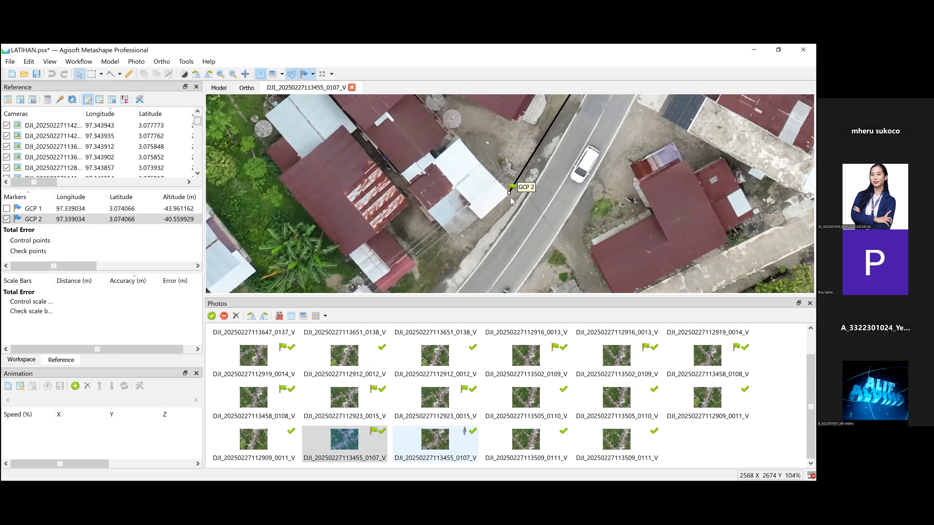
key("Page_Down")
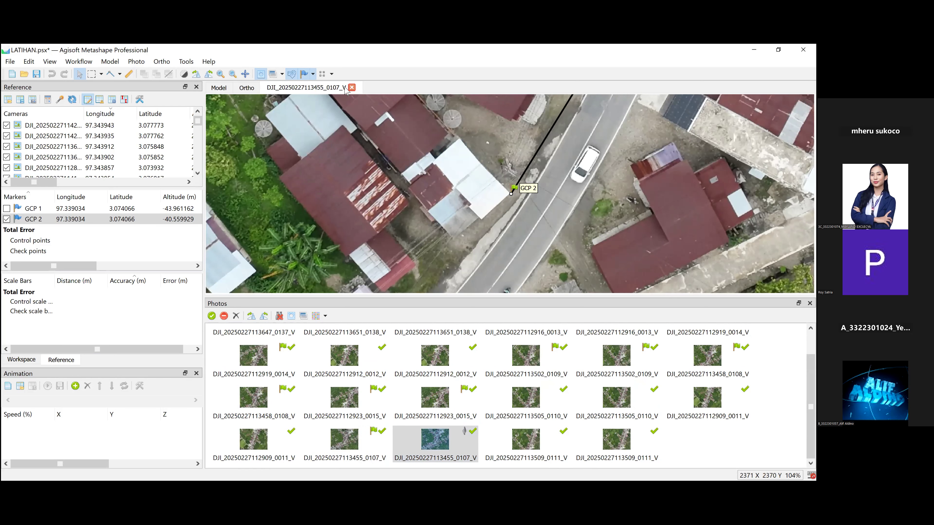
left_click(352, 88)
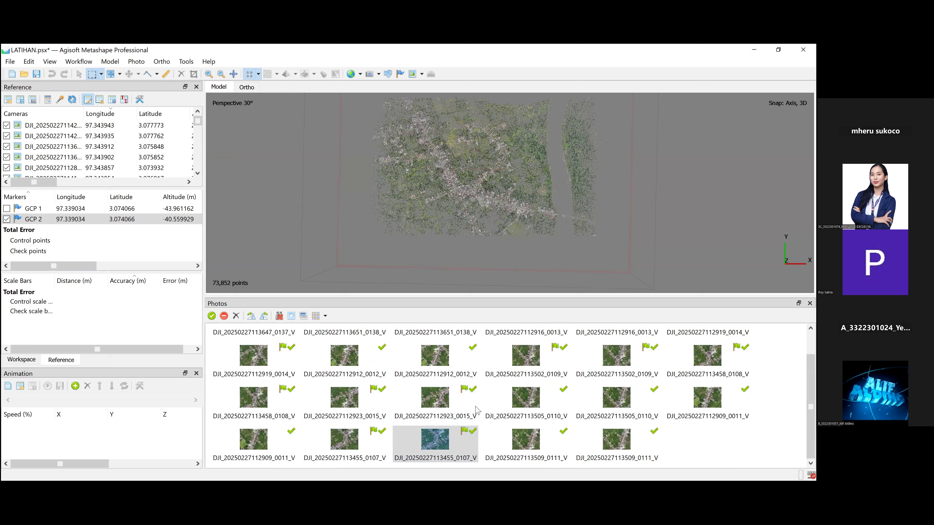
Enable the GCP 1 marker and optimize the camera alignment with f, cx, cy, k1, k2, k3, p1 and p2 fitted
left_click(6, 208)
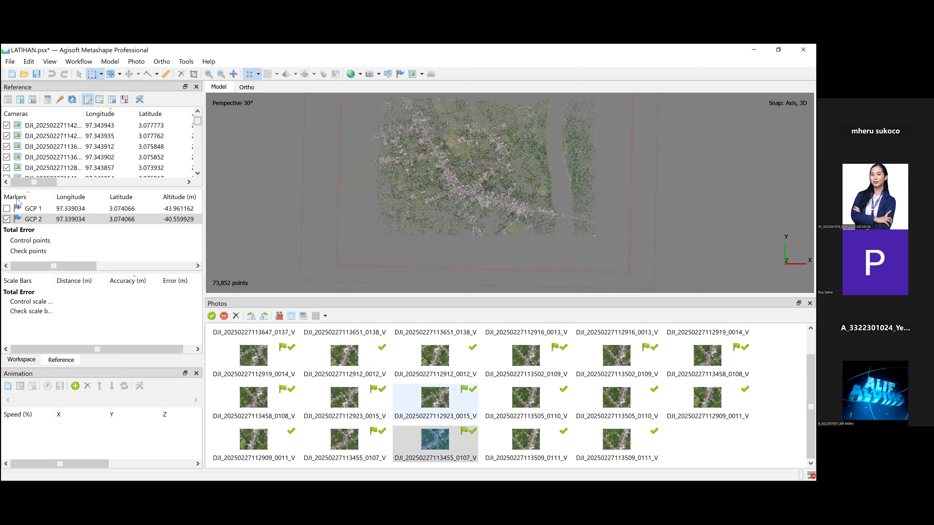
left_click(73, 100)
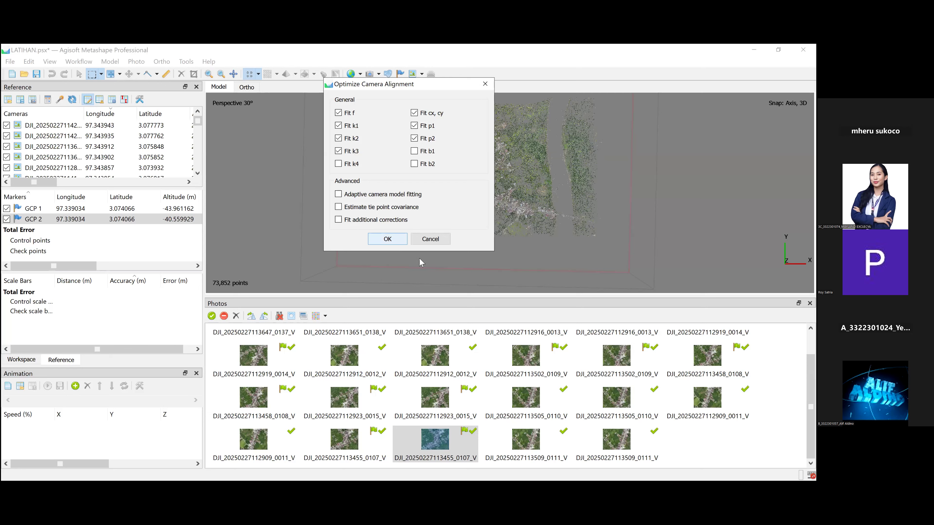
key("Return")
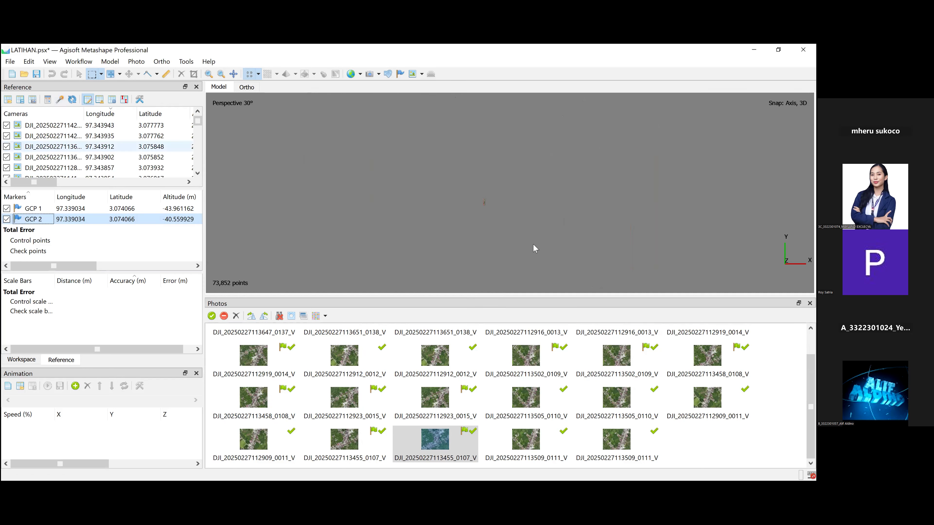
Locate the optimized point cloud, reset the model view to fit it, and examine its orientation
scroll(471, 220, "up", 2)
scroll(448, 215, "up", 2)
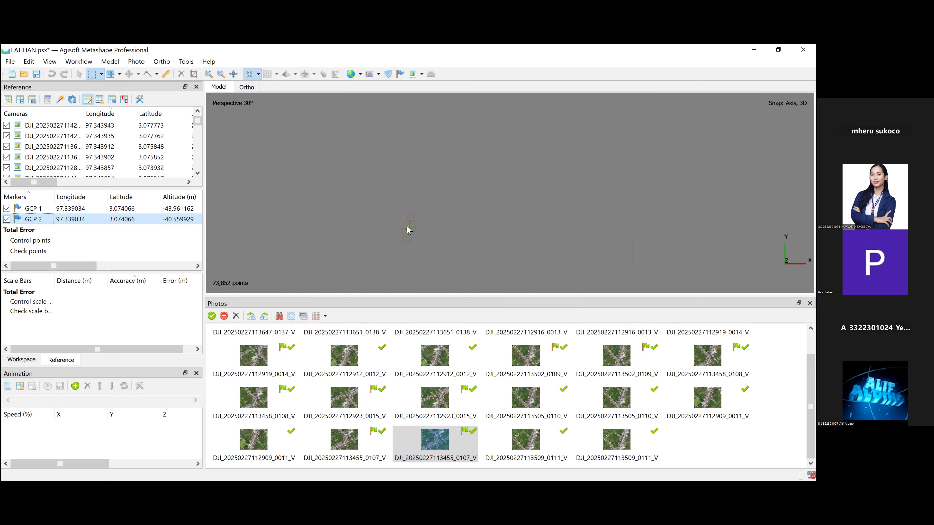
scroll(407, 225, "up", 3)
left_click_drag(407, 225, 523, 213)
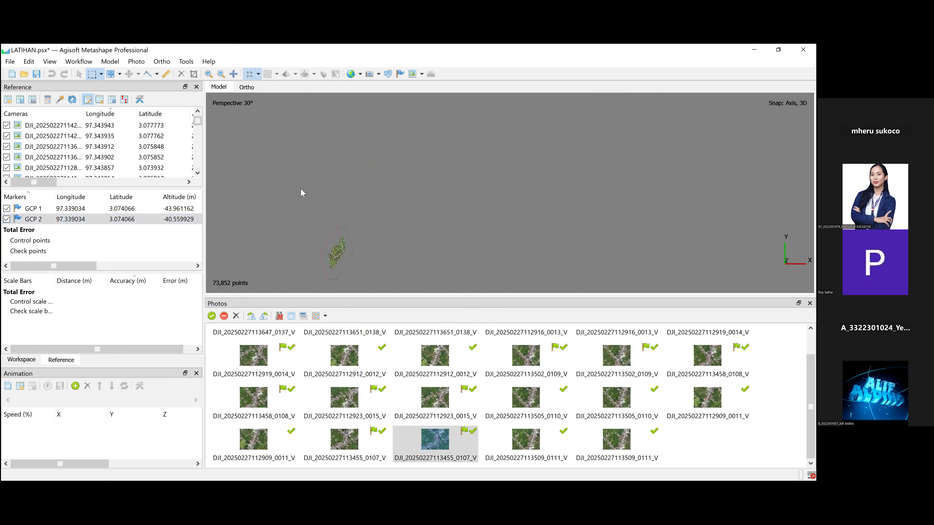
left_click(79, 74)
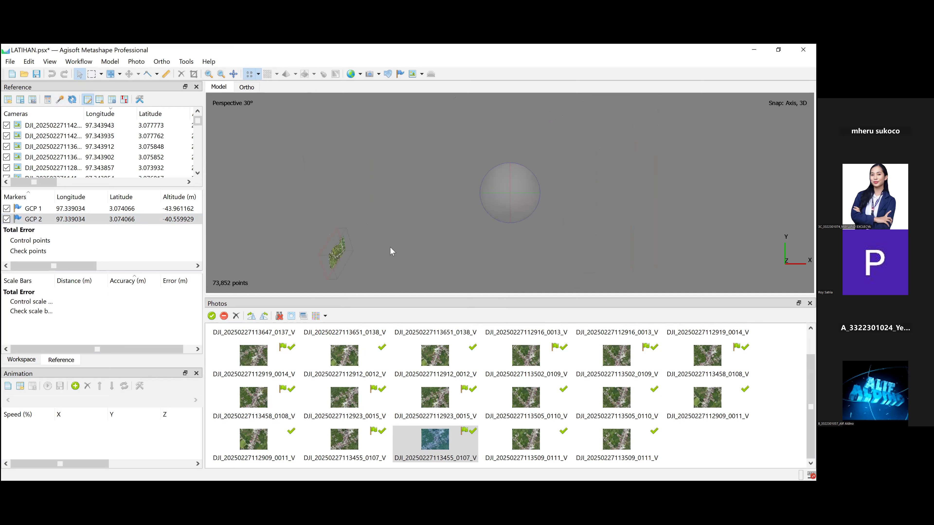
mouse_move(512, 203)
left_mouse_down()
mouse_move(517, 198)
mouse_move(505, 210)
left_mouse_up()
scroll(500, 199, "up", 1)
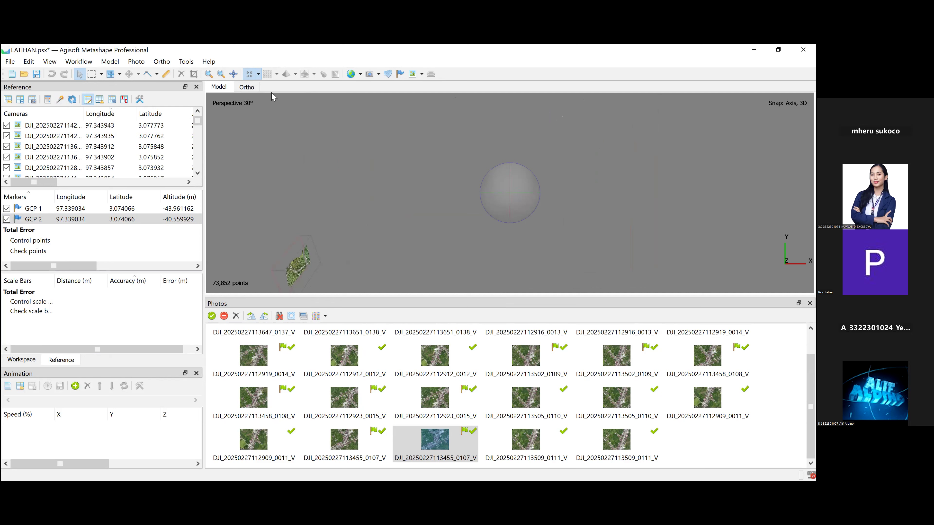
left_click(233, 74)
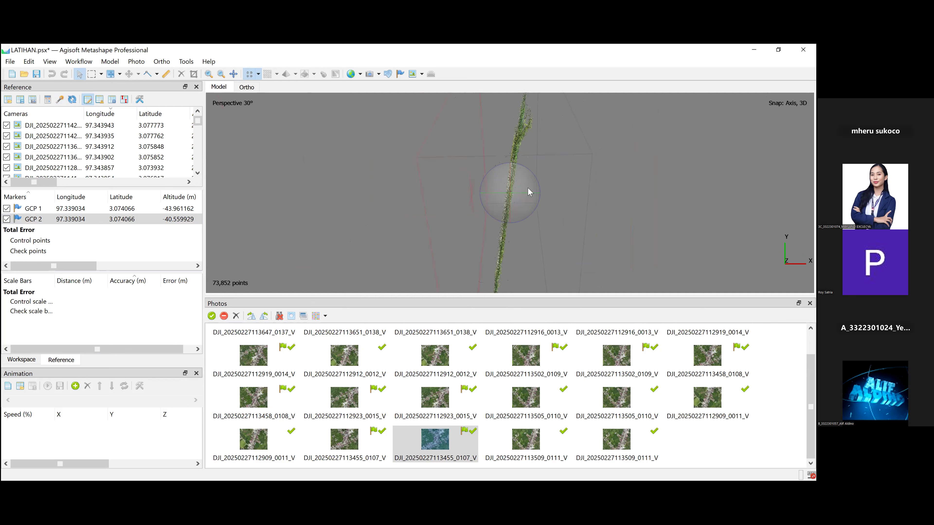
scroll(526, 189, "down", 2)
Check the altitude, accuracy and error values of GCP 1 and GCP 2, and examine the point cloud from several sides
left_click_drag(74, 266, 162, 274)
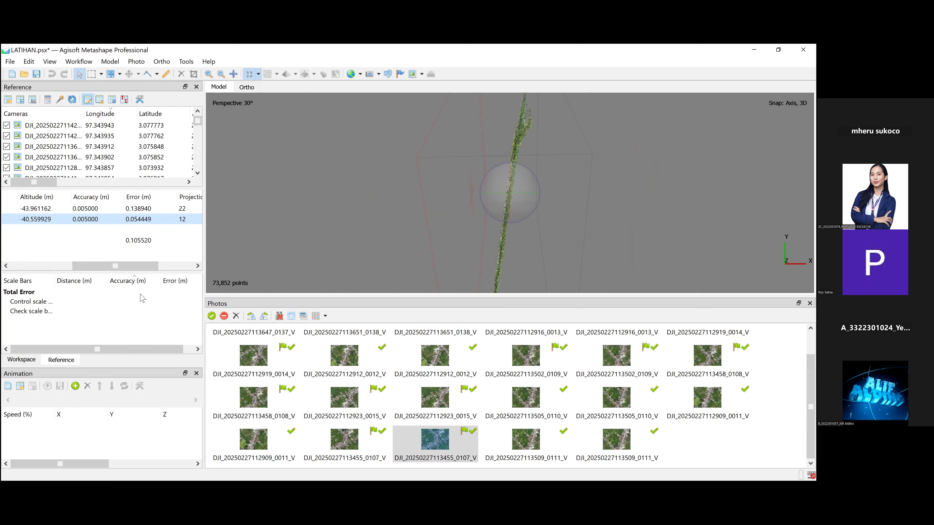
left_click_drag(135, 268, 61, 265)
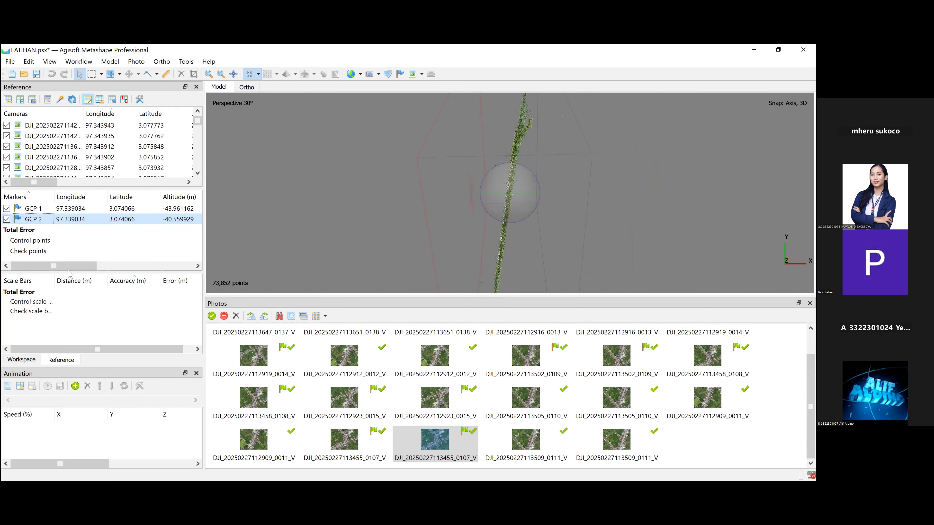
left_click(176, 210)
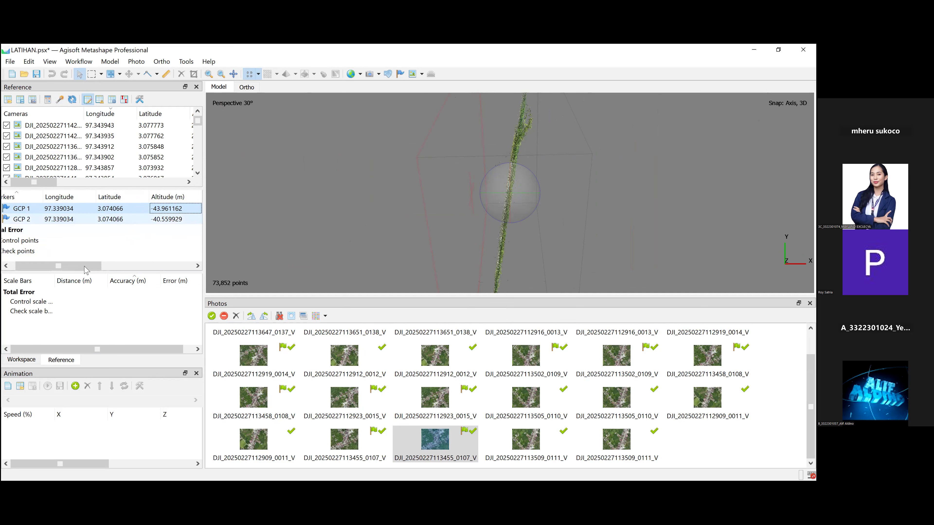
mouse_move(79, 266)
left_mouse_down()
mouse_move(168, 268)
mouse_move(65, 268)
mouse_move(76, 270)
left_mouse_up()
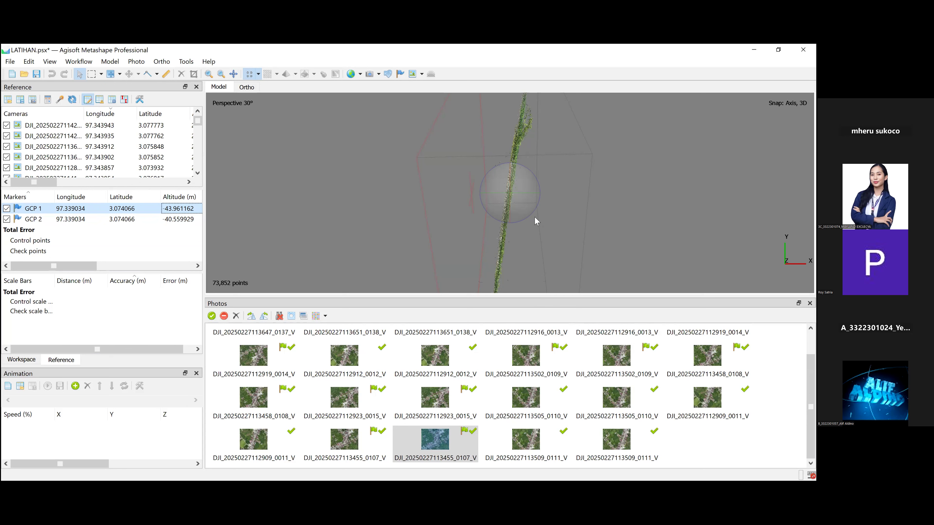
left_click_drag(511, 187, 537, 181)
left_click_drag(539, 218, 453, 224)
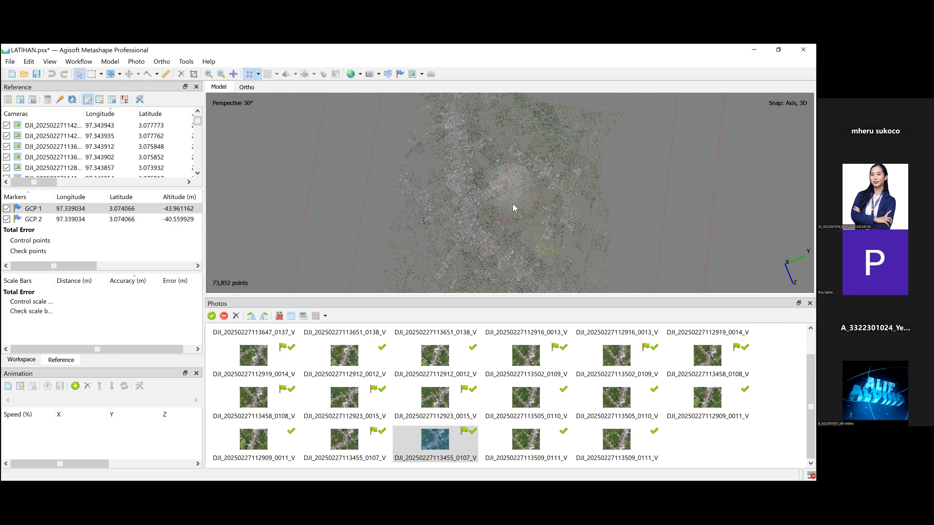
left_click_drag(507, 191, 517, 207)
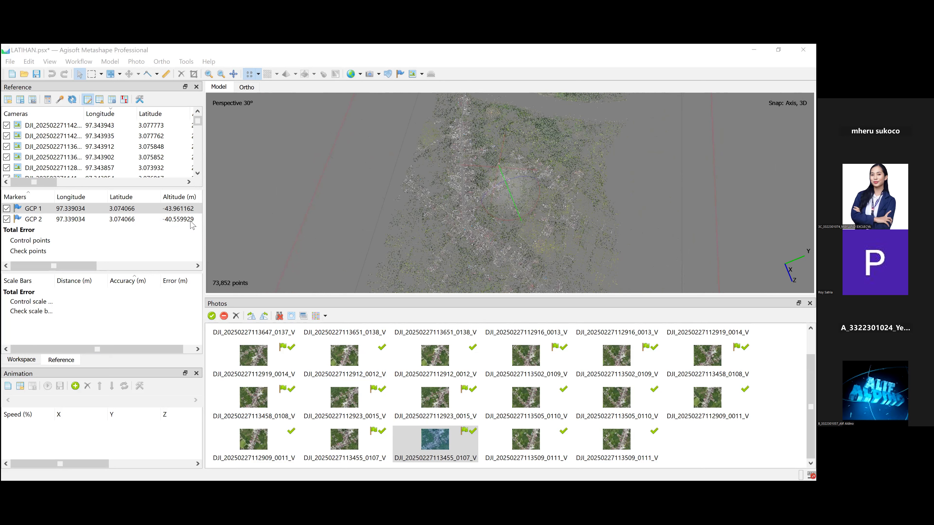
Set the reference altitude of GCP 1 to 122 m
left_click(178, 209)
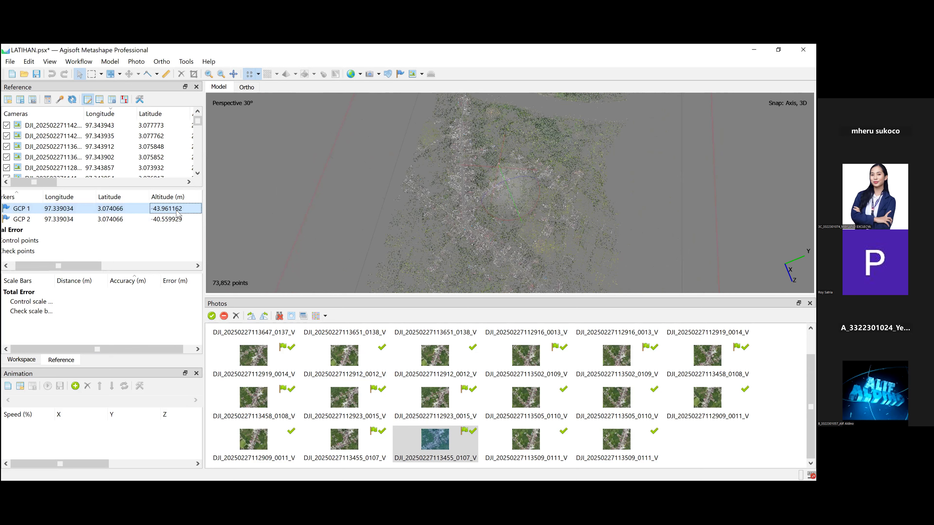
double_click(178, 209)
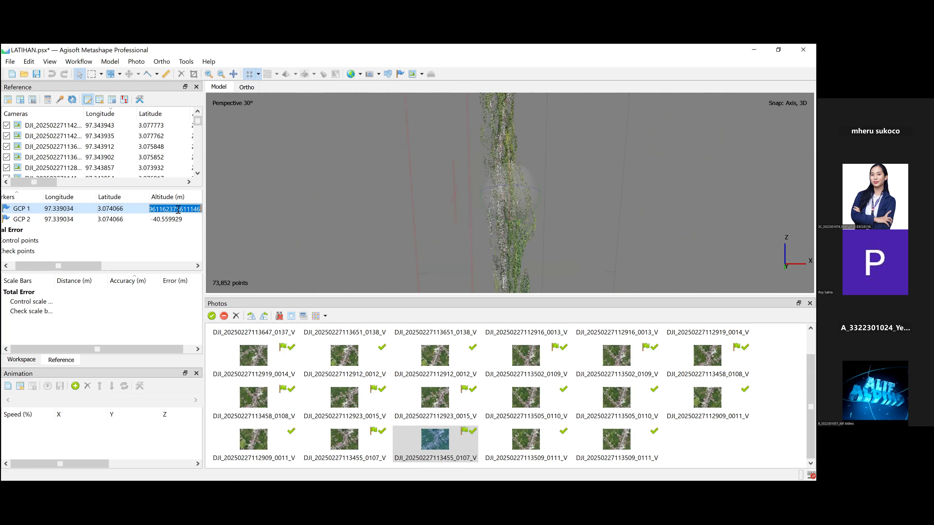
type("122")
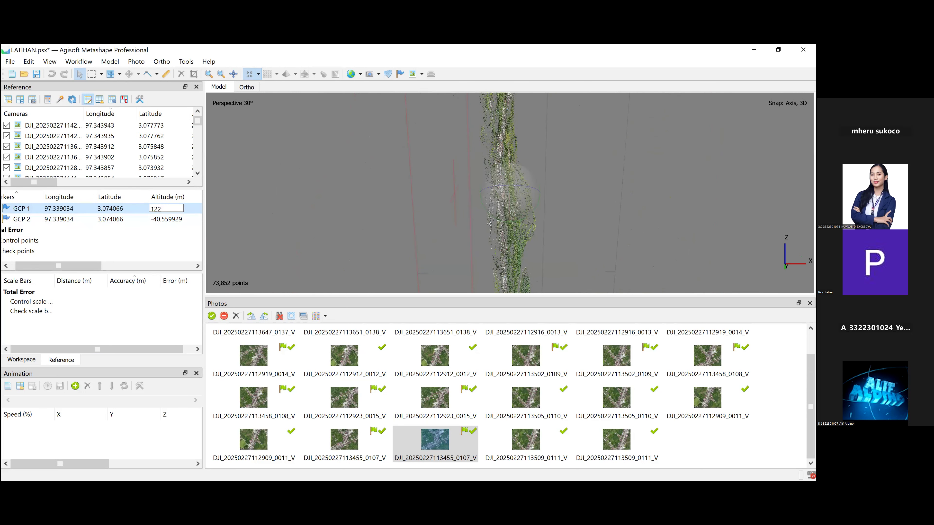
key("alt+Tab")
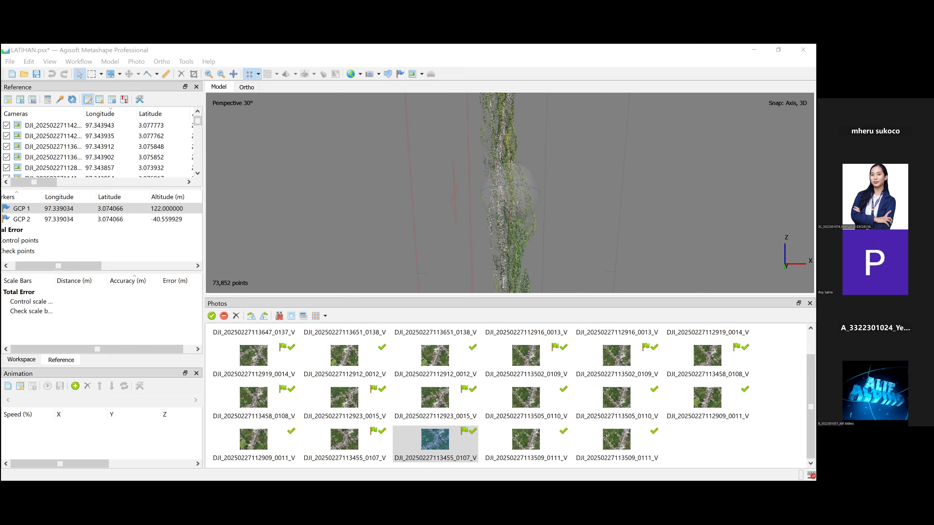
Set the reference altitudes of both GCP 1 and GCP 2 to 12 m
left_click(178, 209)
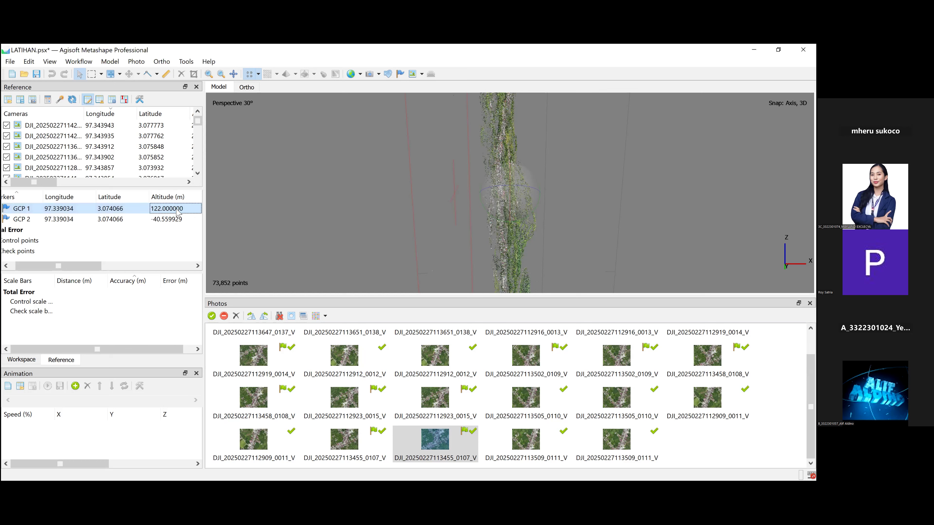
double_click(179, 209)
type("12")
key("alt+Tab")
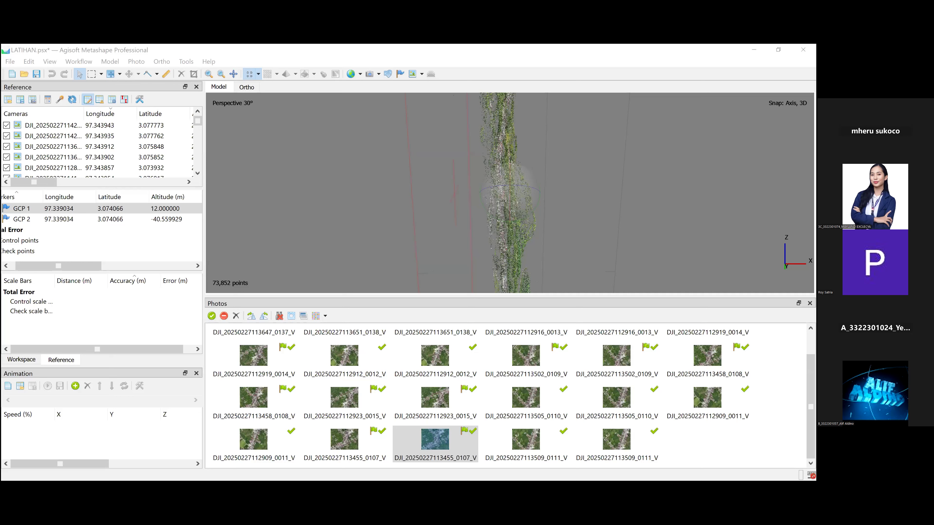
double_click(168, 219)
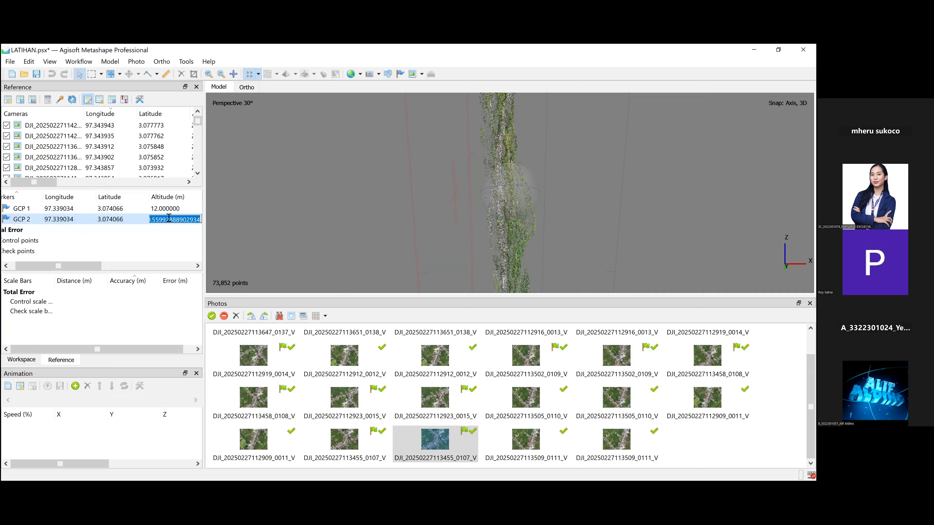
type("12")
key("Return")
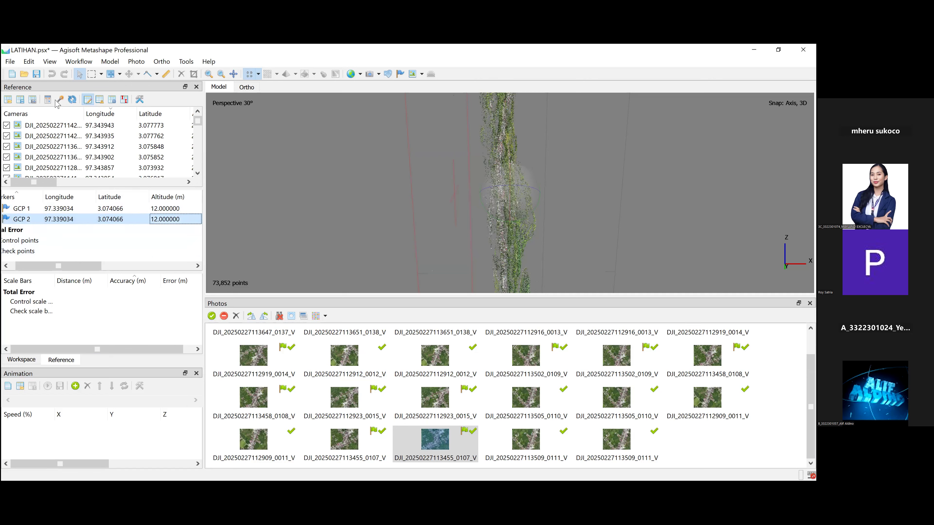
Optimize the camera alignment, fitting f, cx, cy, k1, k2, k3, p1 and p2
left_click(60, 100)
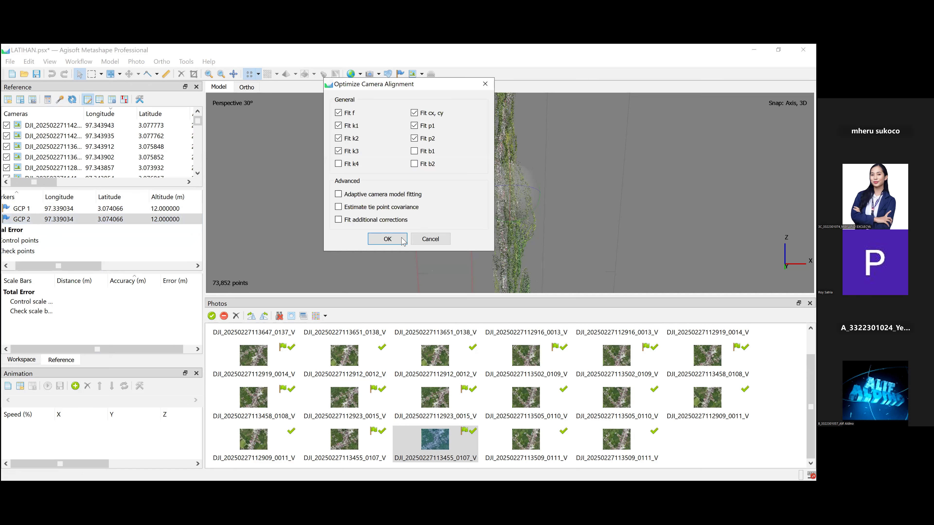
left_click(400, 239)
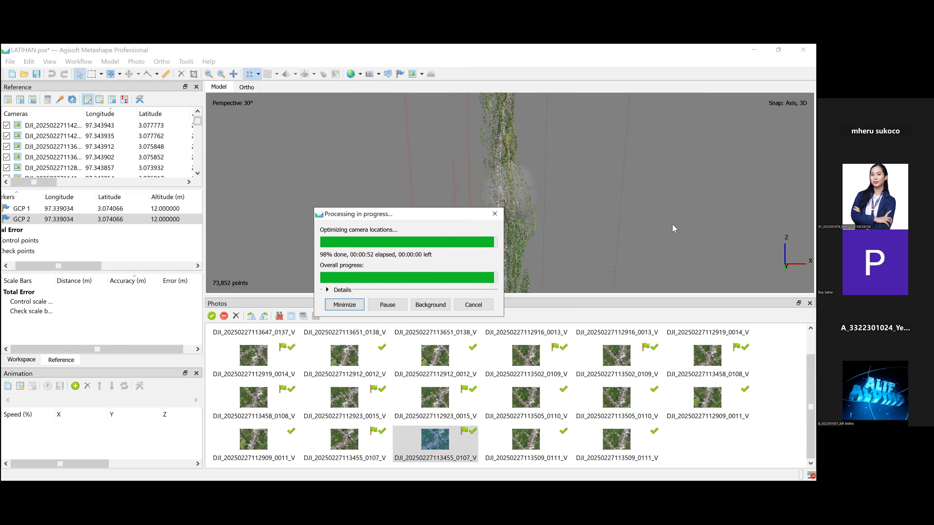
Locate the re-optimized point cloud, reset the viewport, and examine its tilt and shape in the model view
left_click_drag(491, 196, 510, 184)
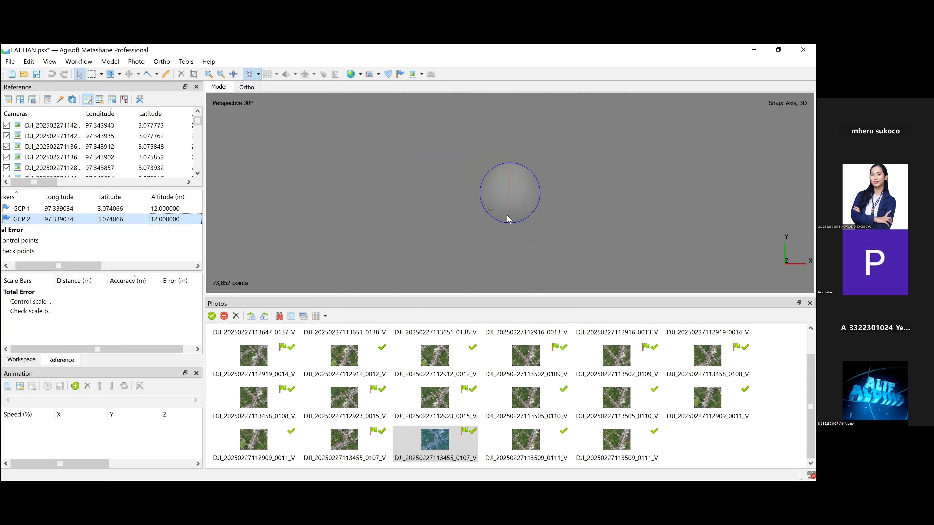
scroll(496, 209, "up", 2)
middle_click_drag(496, 210, 539, 183)
scroll(501, 215, "down", 5)
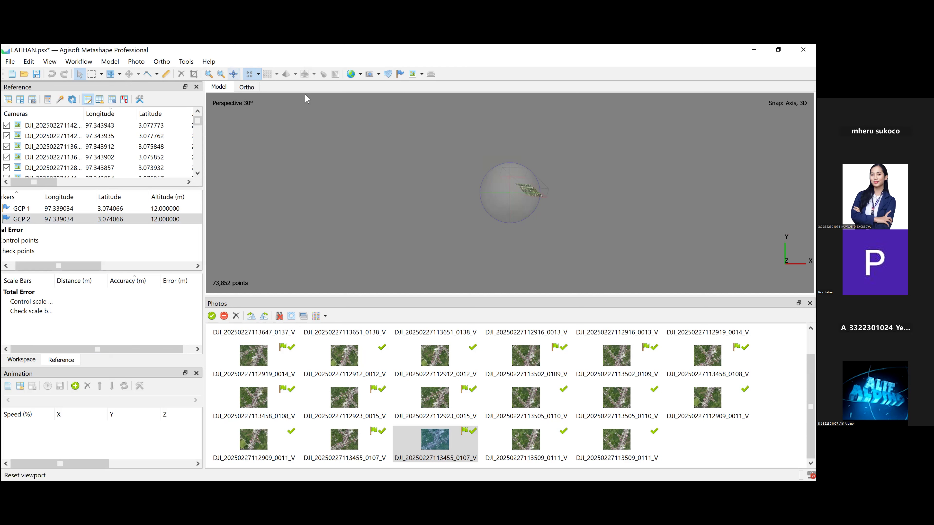
left_click(234, 74)
scroll(555, 199, "up", 1)
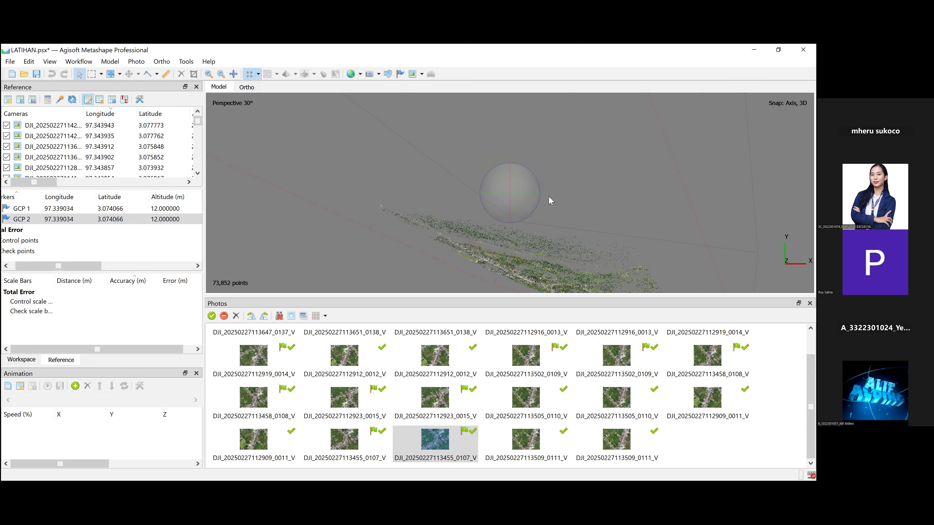
left_click_drag(485, 173, 482, 170)
left_click_drag(510, 201, 509, 224)
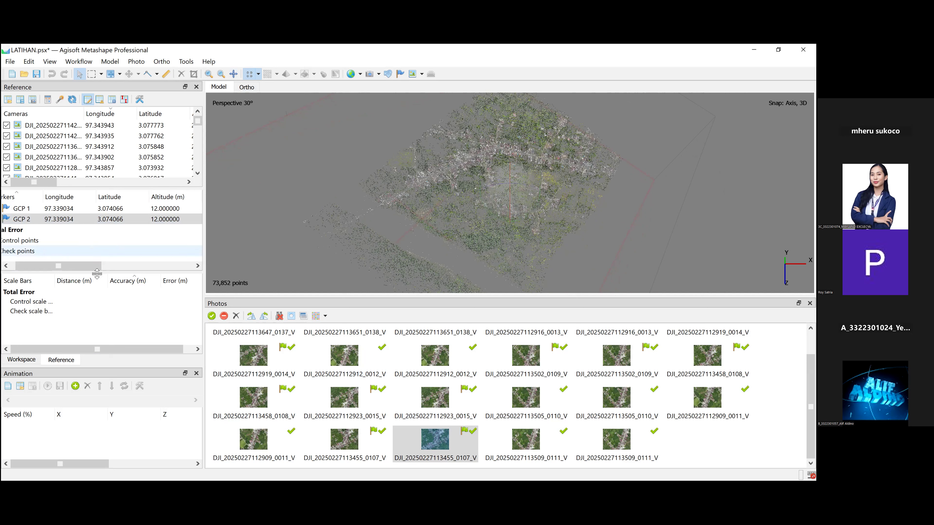
Check the altitude, accuracy, metric error, projections and pixel error of GCP 1 and GCP 2
left_click_drag(87, 265, 134, 267)
left_click(164, 267)
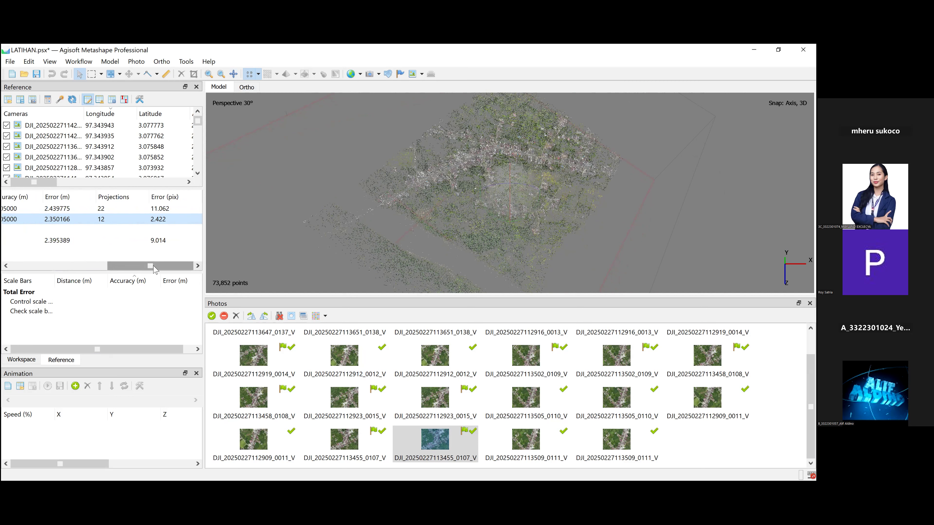
left_click_drag(160, 267, 156, 270)
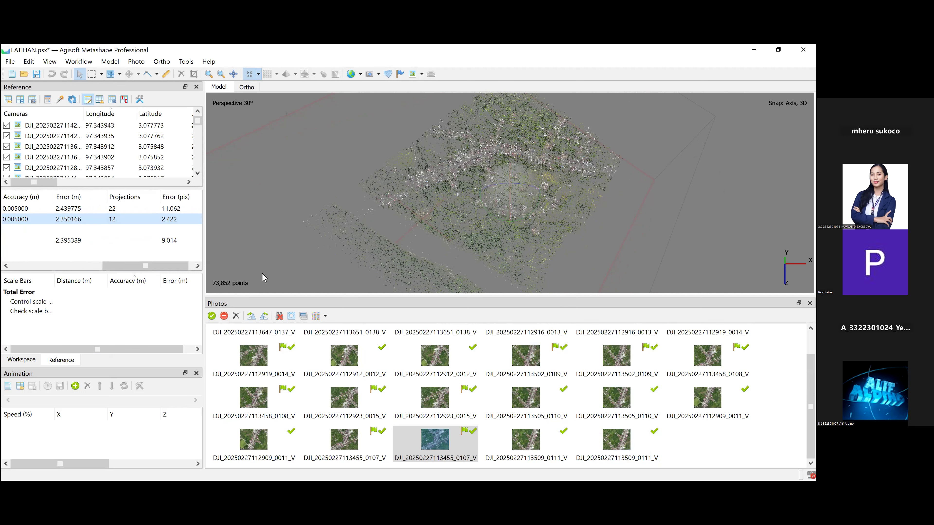
scroll(146, 271, "left", 4)
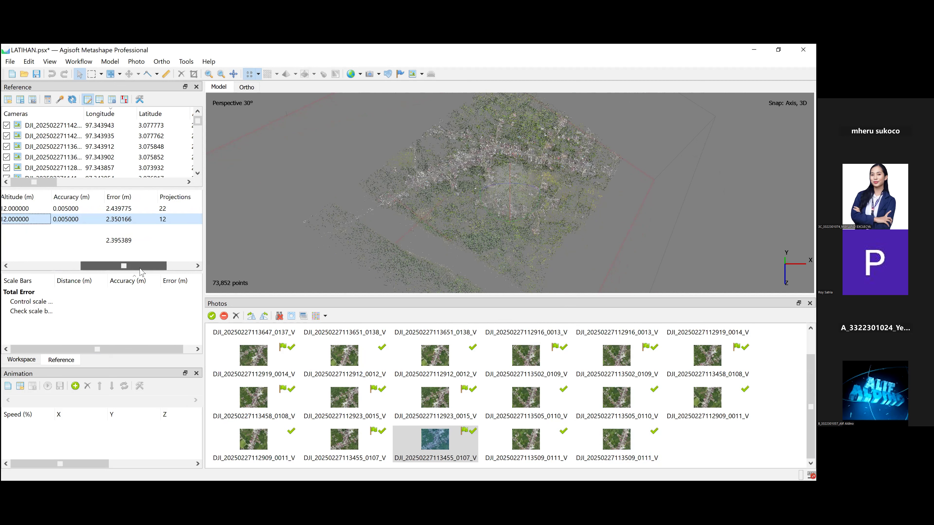
left_click_drag(167, 272, 144, 272)
scroll(144, 269, "left", 4)
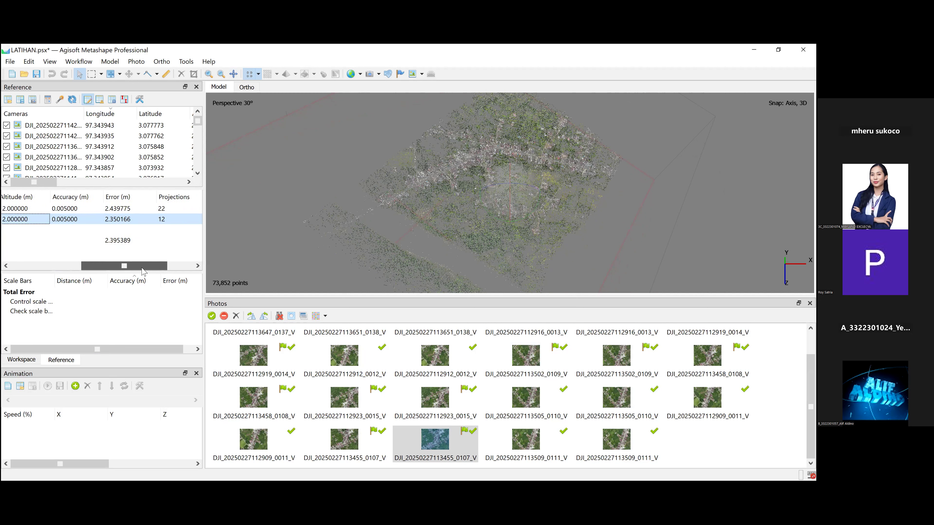
scroll(134, 269, "left", 4)
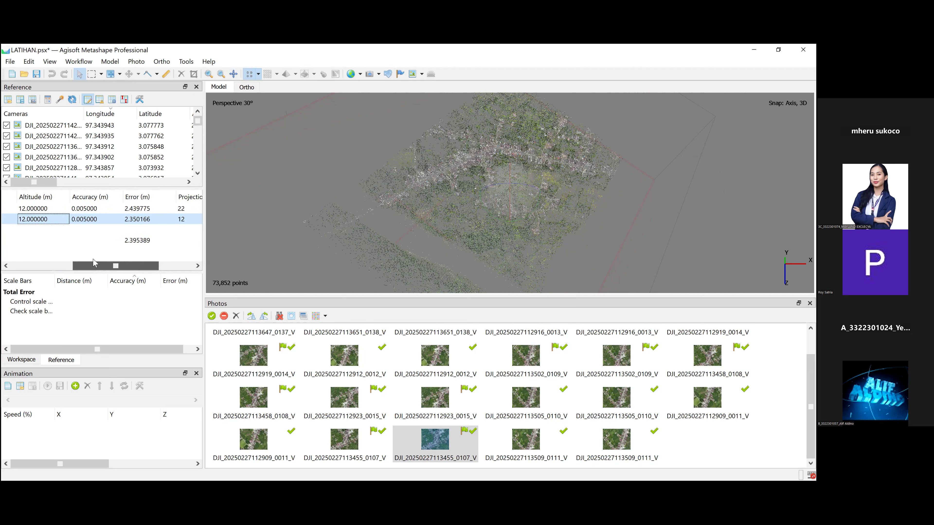
scroll(71, 220, "left", 3)
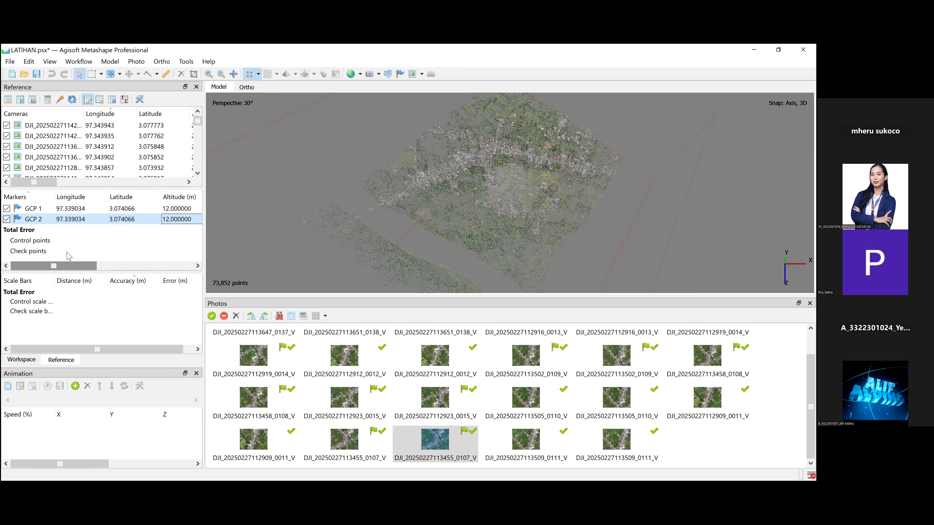
left_click_drag(71, 269, 176, 277)
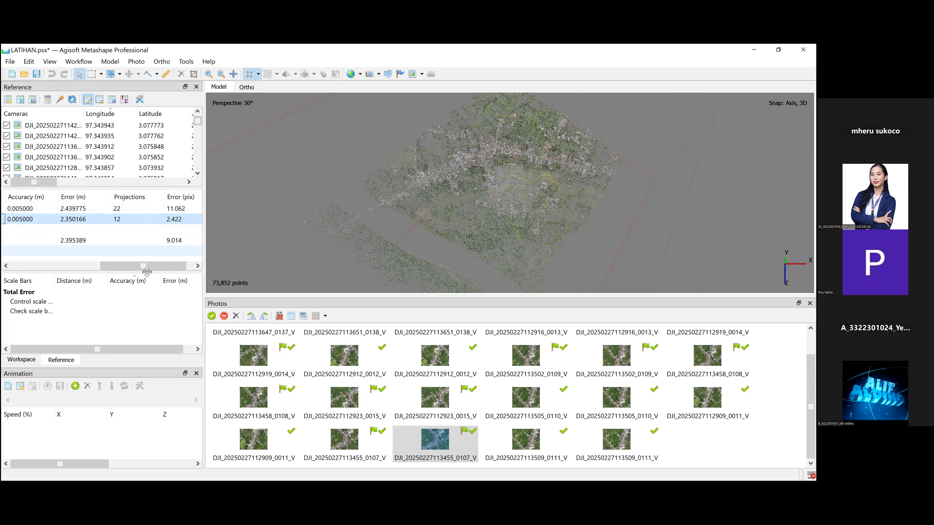
left_click_drag(164, 269, 142, 267)
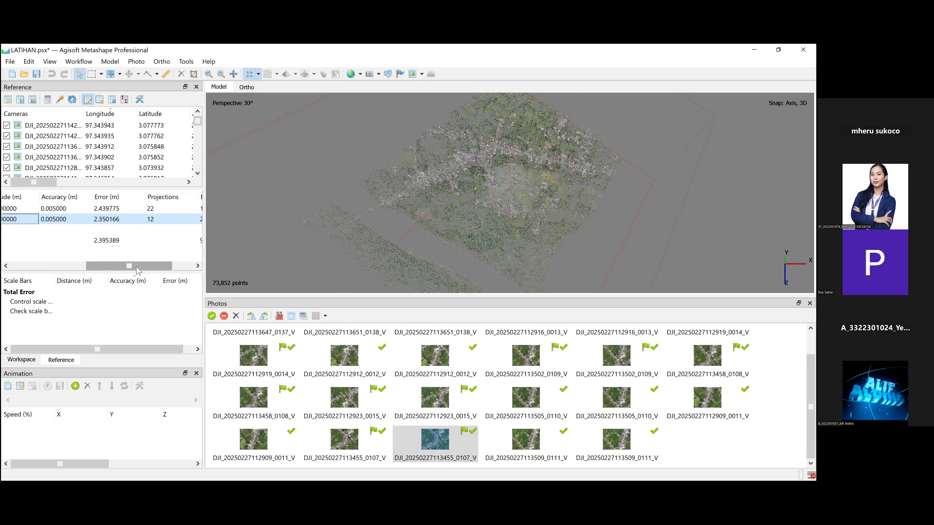
left_click_drag(126, 271, 78, 273)
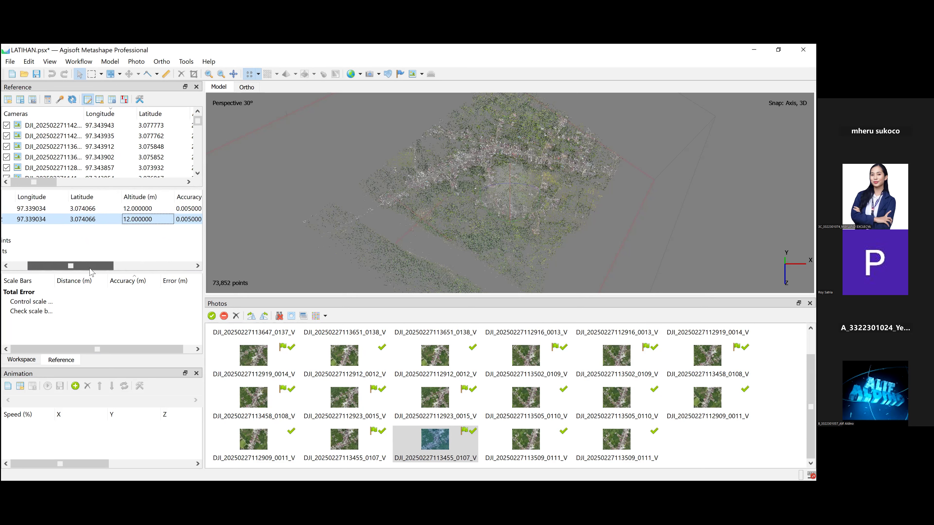
Try a gradual selection of tie points using the Reprojection error criterion
left_click(22, 360)
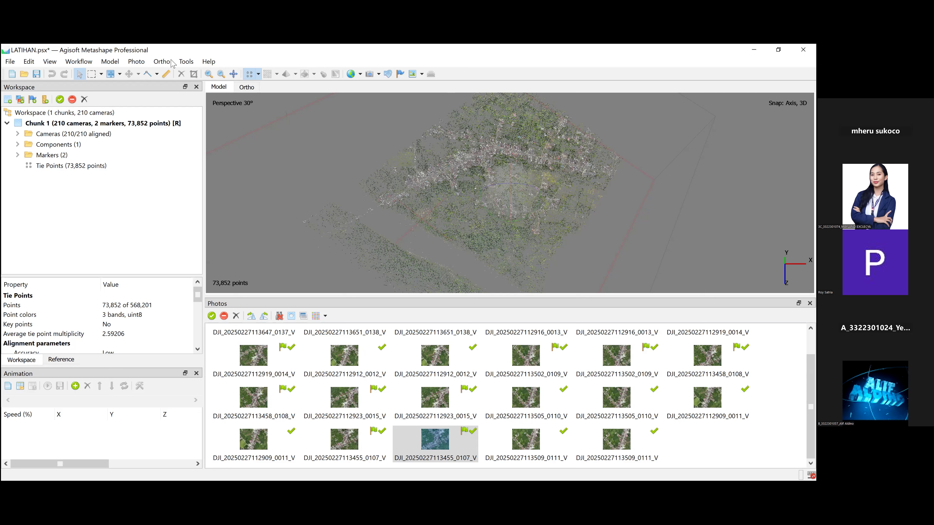
left_click(185, 62)
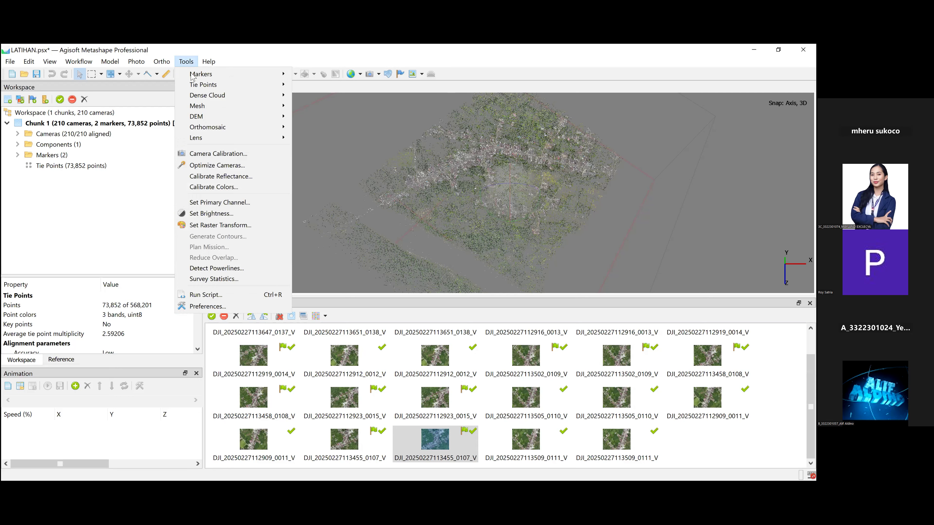
mouse_move(191, 75)
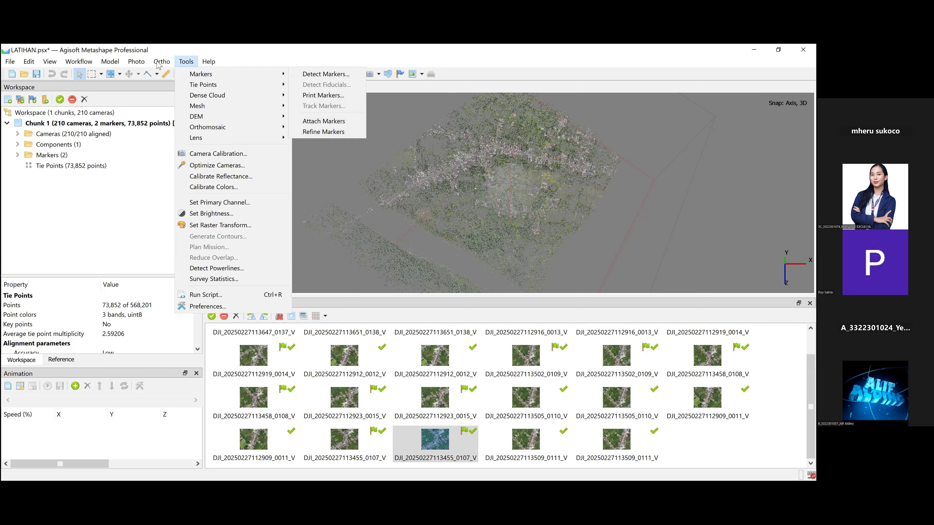
mouse_move(158, 65)
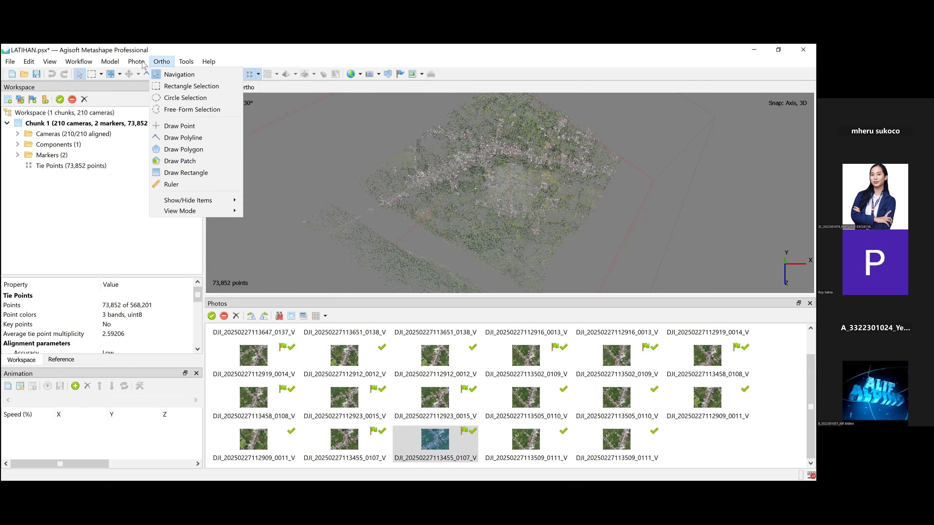
mouse_move(116, 66)
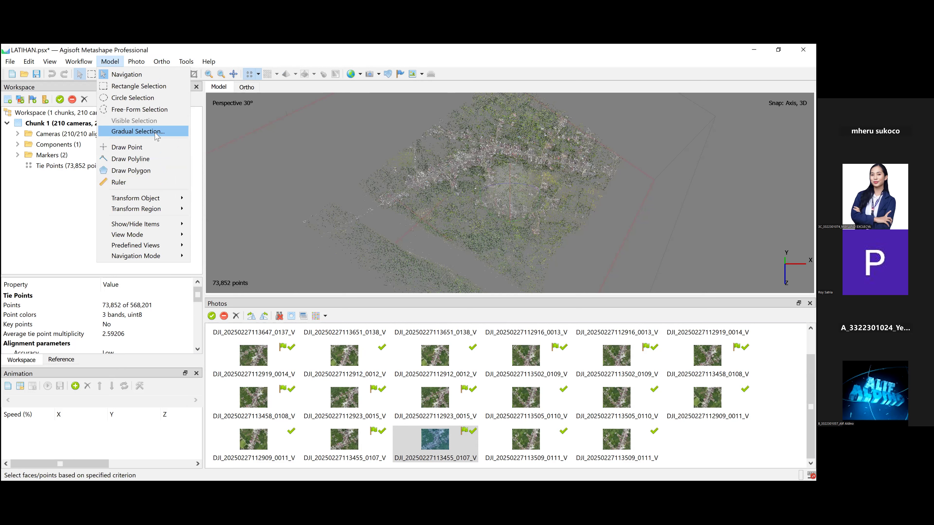
left_click(413, 236)
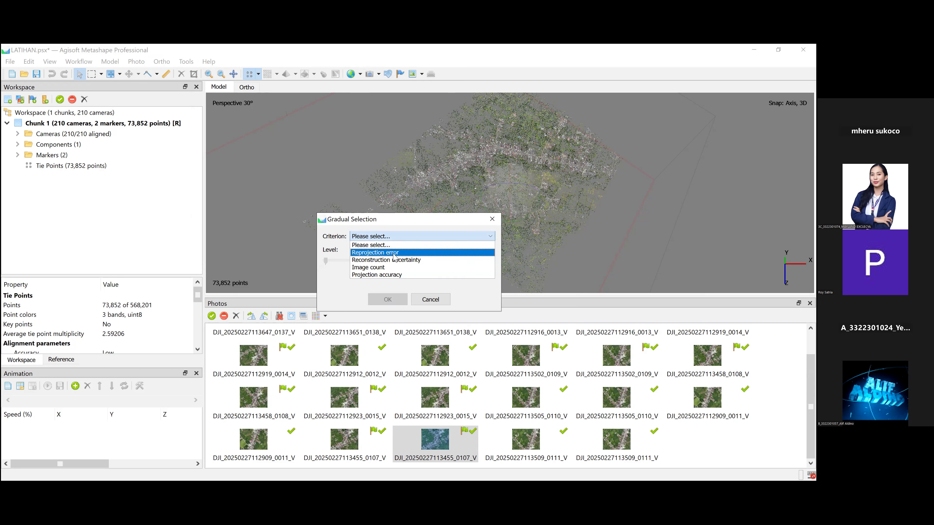
left_click(382, 254)
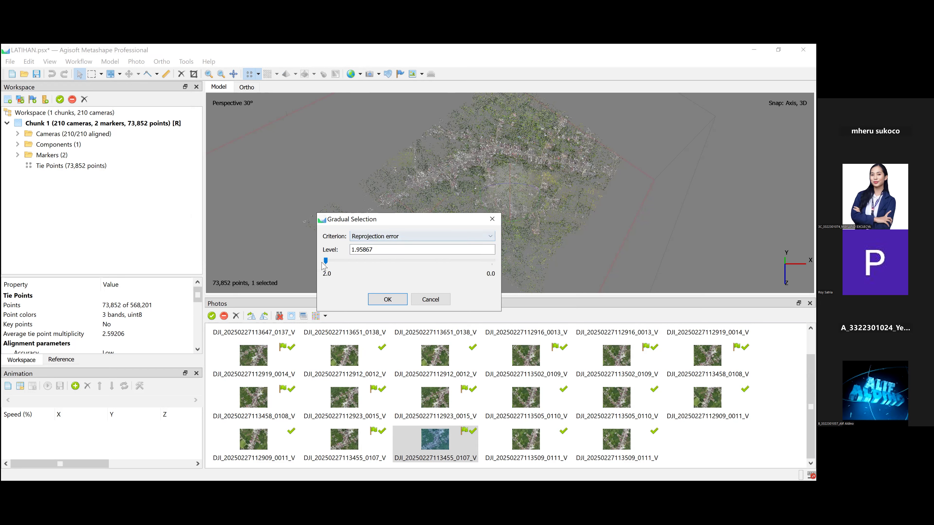
left_click_drag(325, 261, 383, 263)
left_click(419, 260)
left_click(389, 298)
right_click(424, 185)
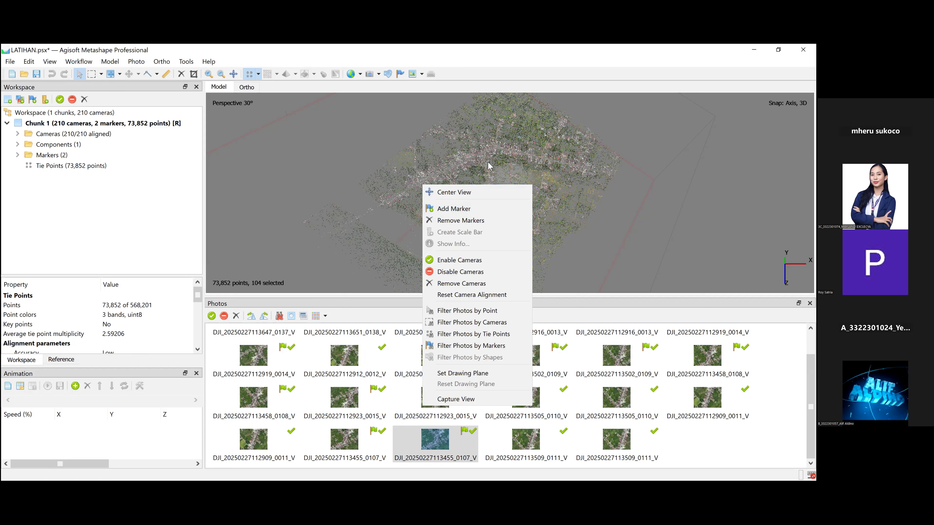
left_click(137, 65)
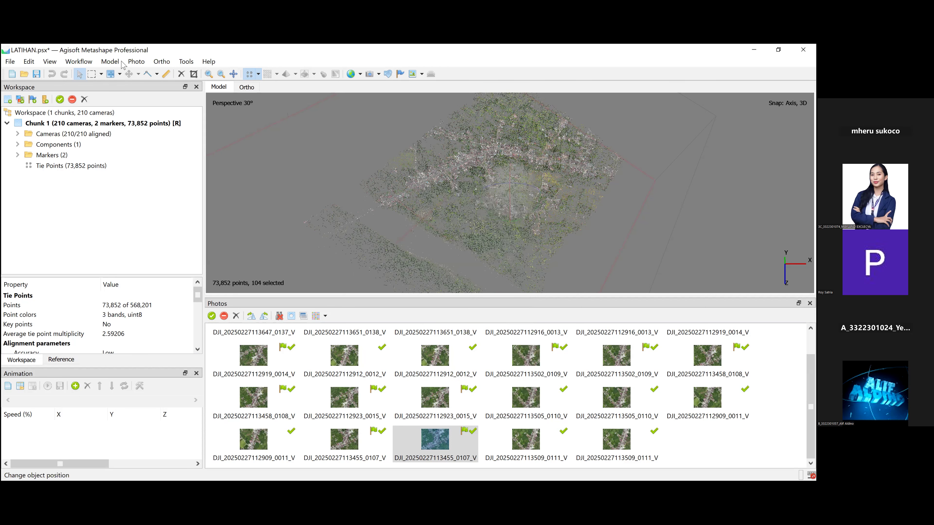
Repeat Gradual Selection by Reprojection error at a stricter level and delete the selected tie points
left_click(127, 64)
mouse_move(91, 66)
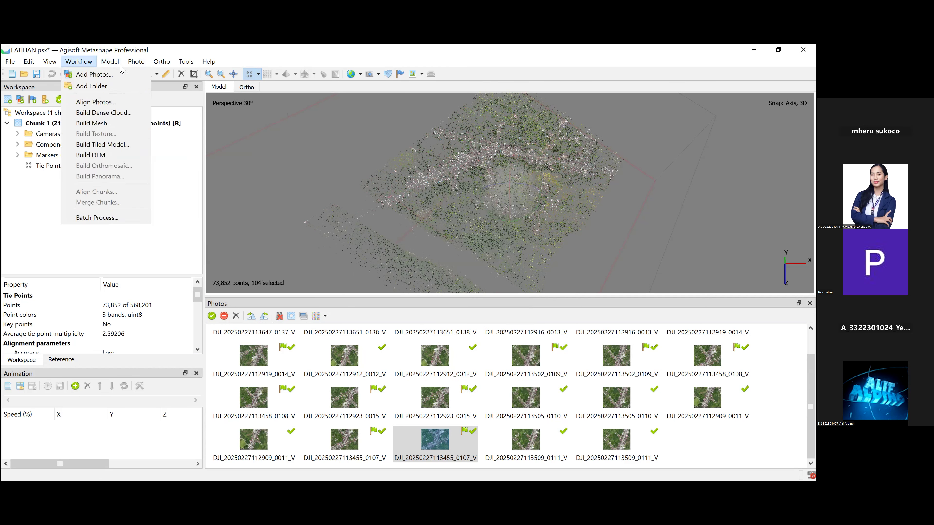
key("Right")
left_click(147, 132)
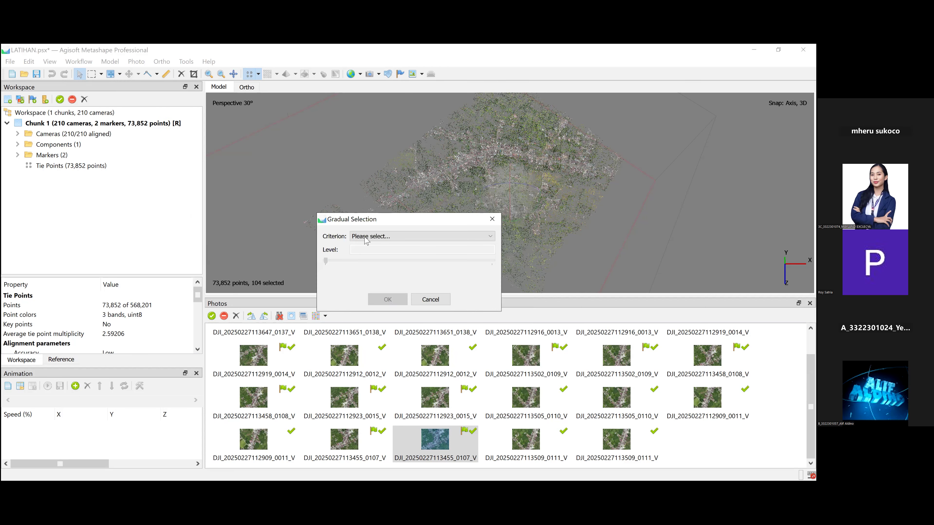
left_click(371, 237)
left_click(378, 253)
left_click_drag(325, 262, 437, 273)
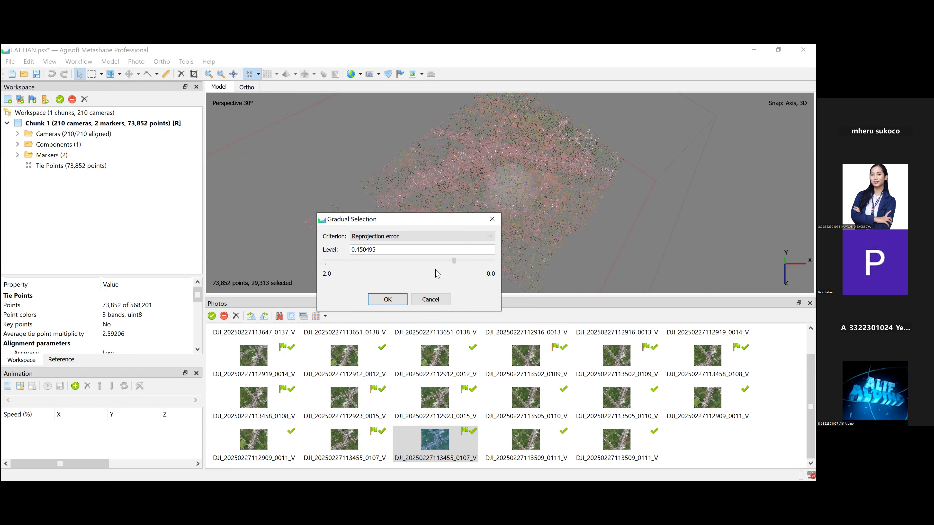
left_click(388, 299)
right_click(439, 185)
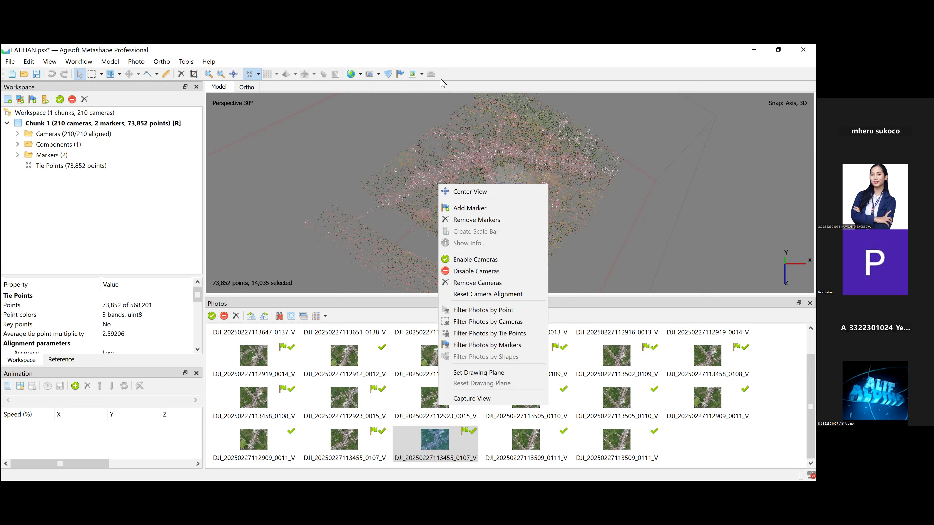
left_click(499, 165)
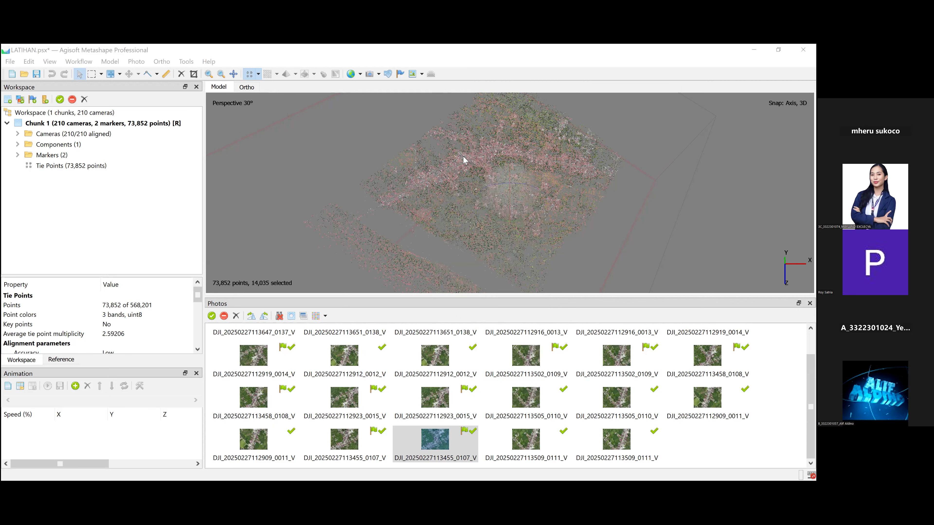
left_click_drag(463, 156, 463, 157)
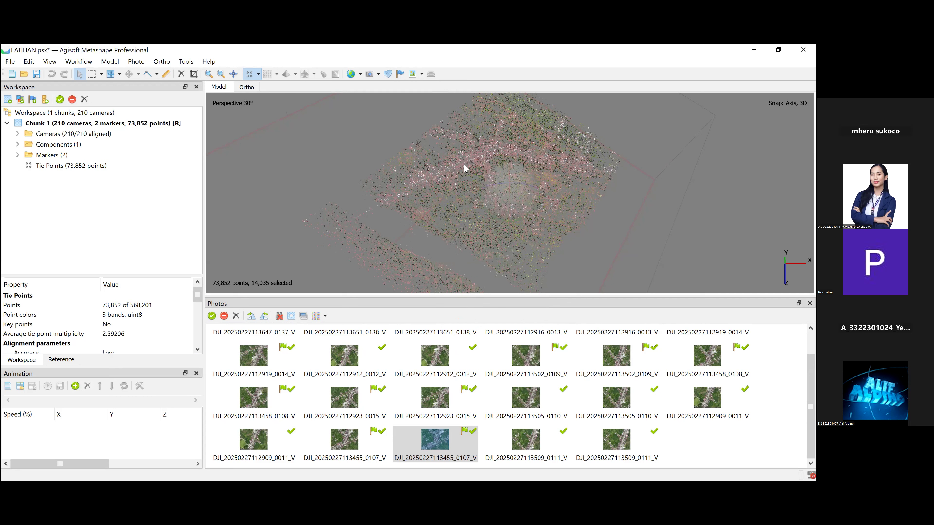
left_click(61, 360)
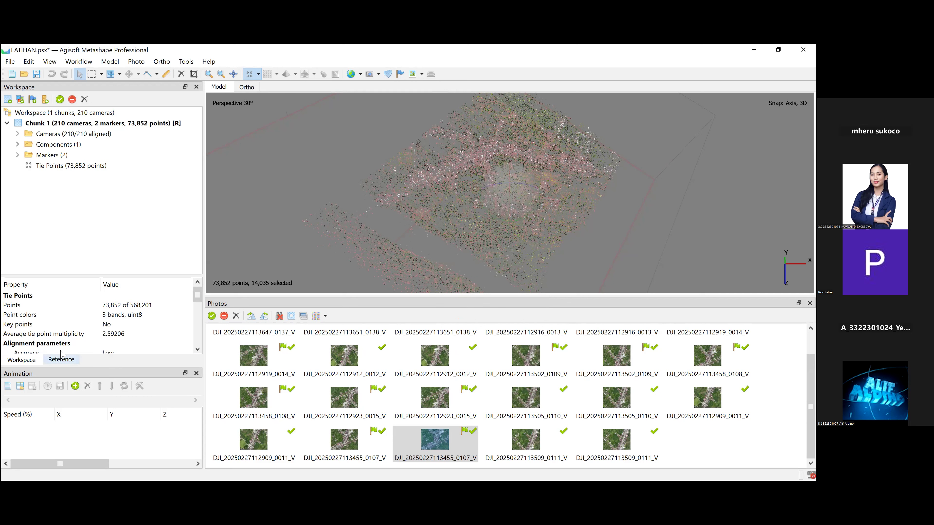
right_click(445, 163)
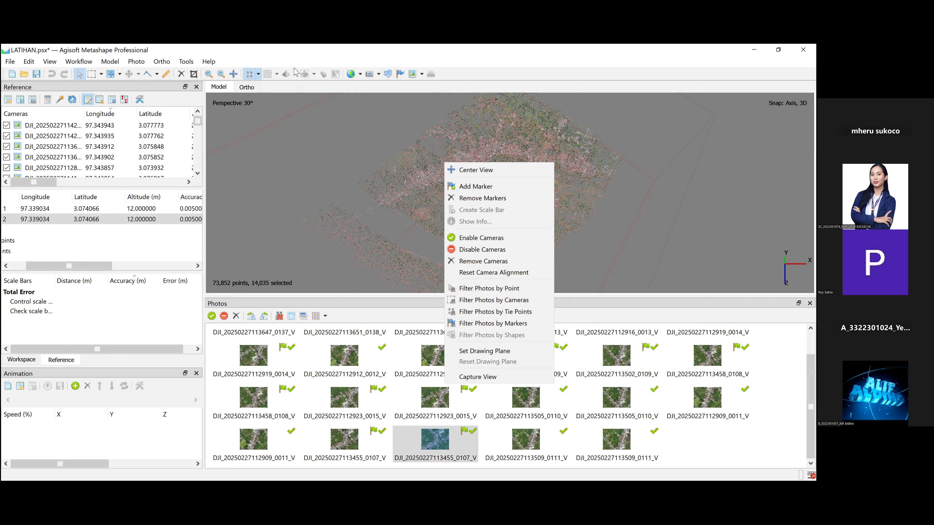
right_click(413, 176)
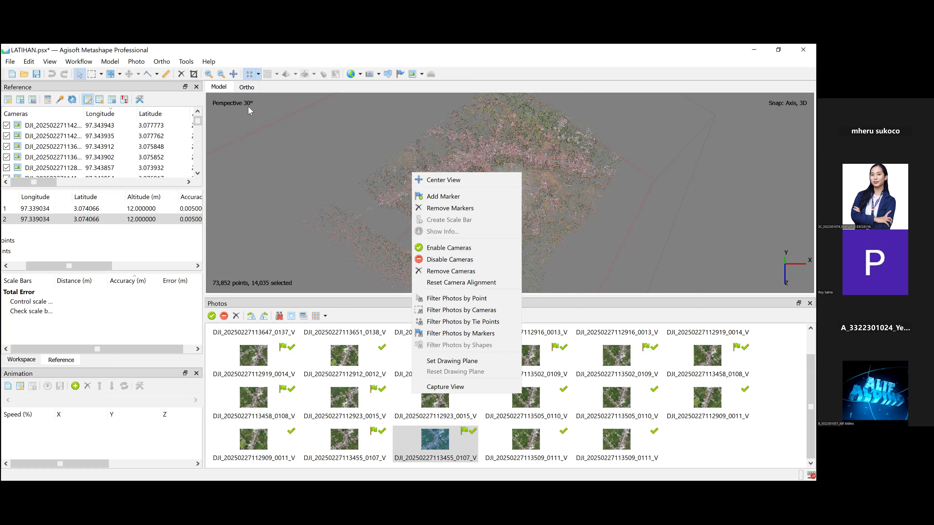
left_click(323, 139)
key("Delete")
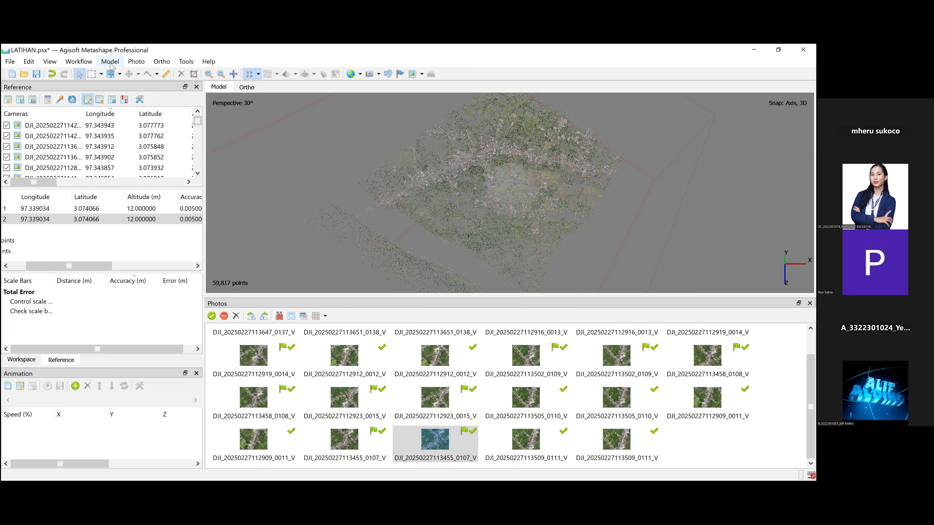
Select tie points with Gradual Selection using the Projection accuracy criterion and delete the selected points
left_click(110, 63)
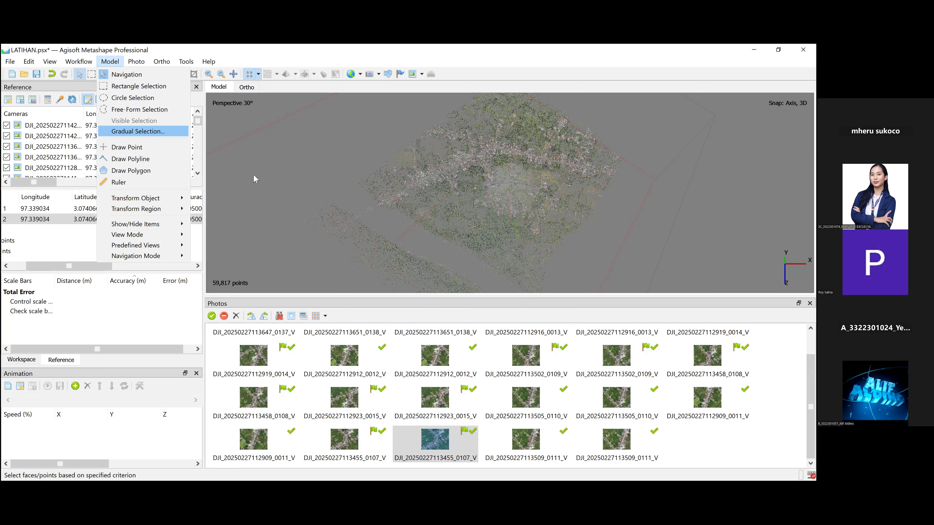
key("Return")
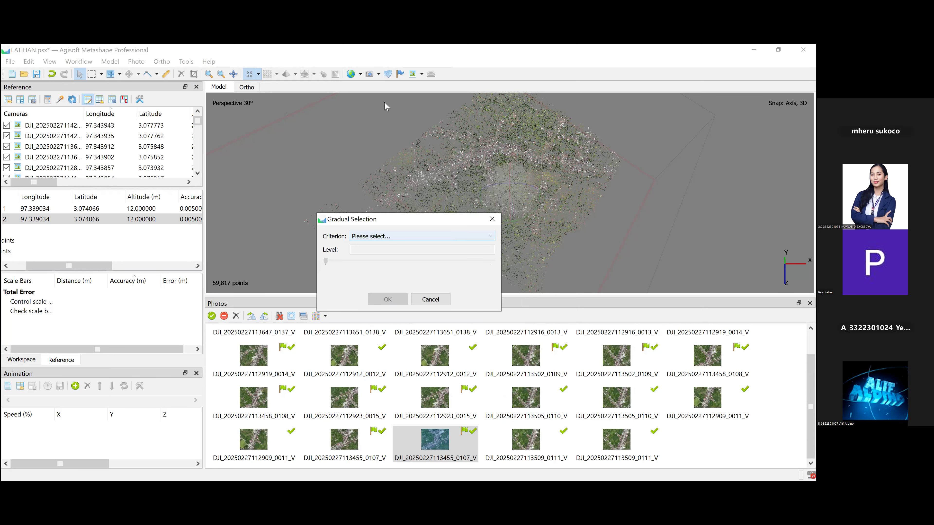
left_click(421, 239)
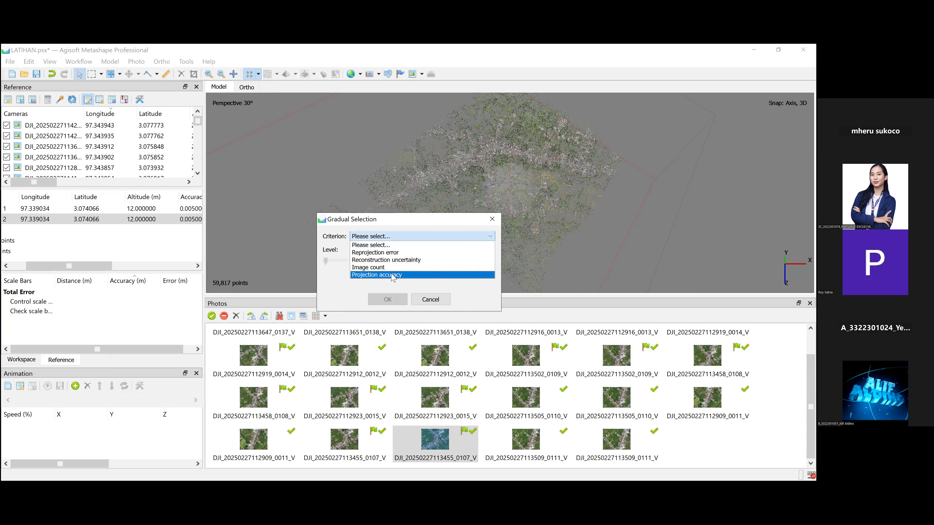
left_click(392, 276)
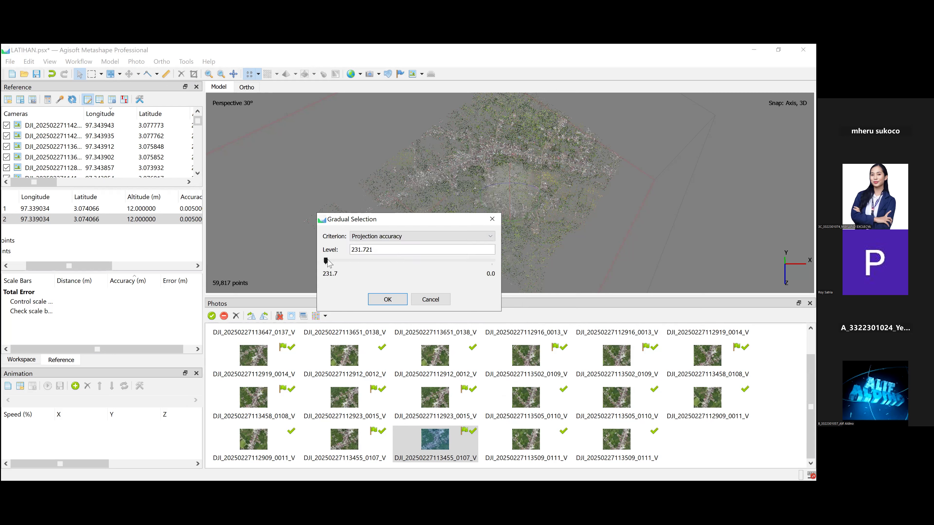
left_click(460, 271)
left_click_drag(419, 270, 472, 265)
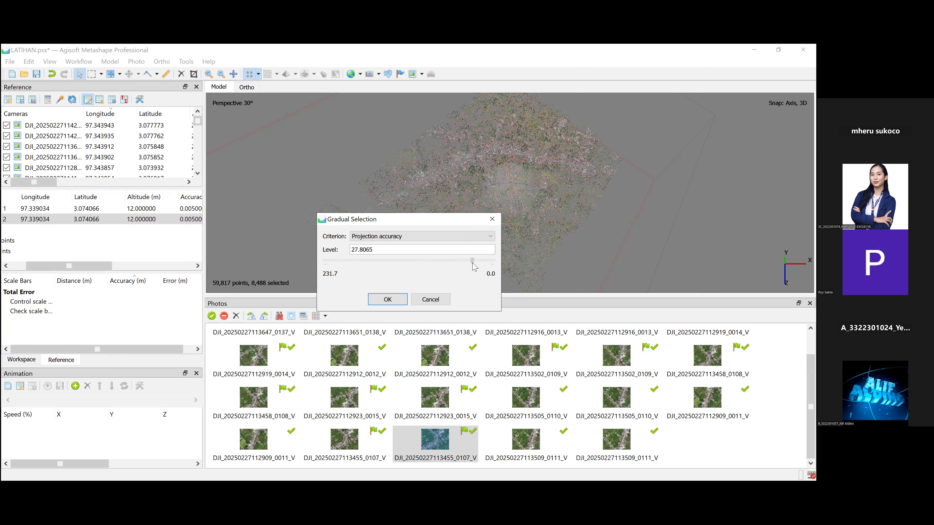
left_click_drag(473, 263, 473, 266)
key("Return")
left_click(181, 74)
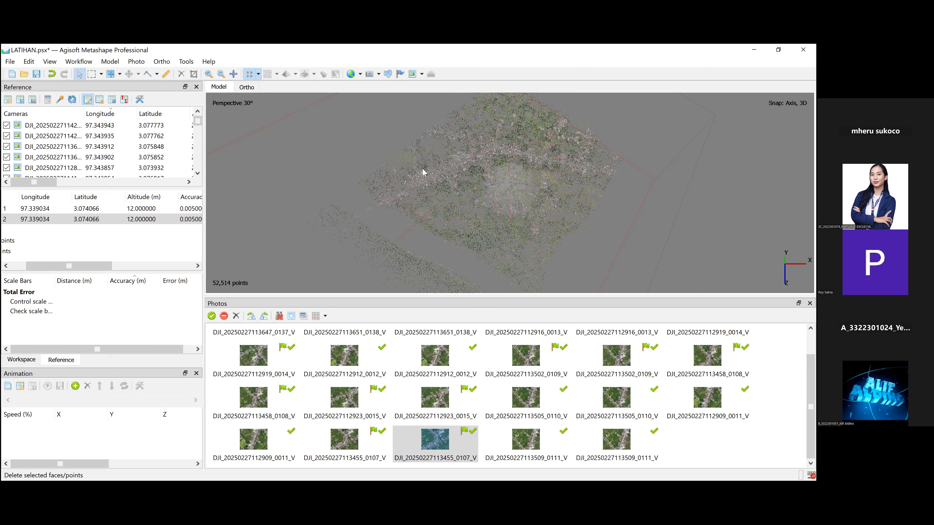
Optimize the camera alignment fitting f, cx, cy, k1, k2, k3, p1 and p2, and examine the resulting point cloud
left_click(59, 100)
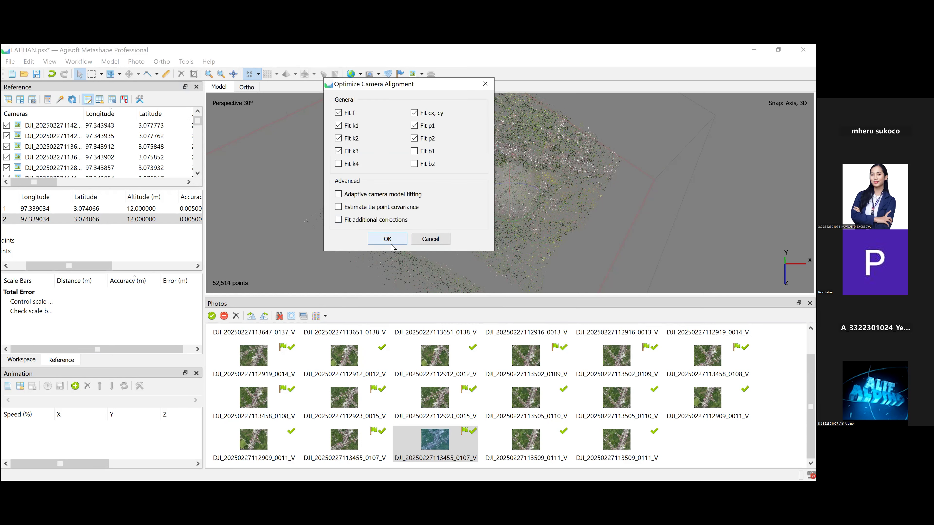
left_click(387, 239)
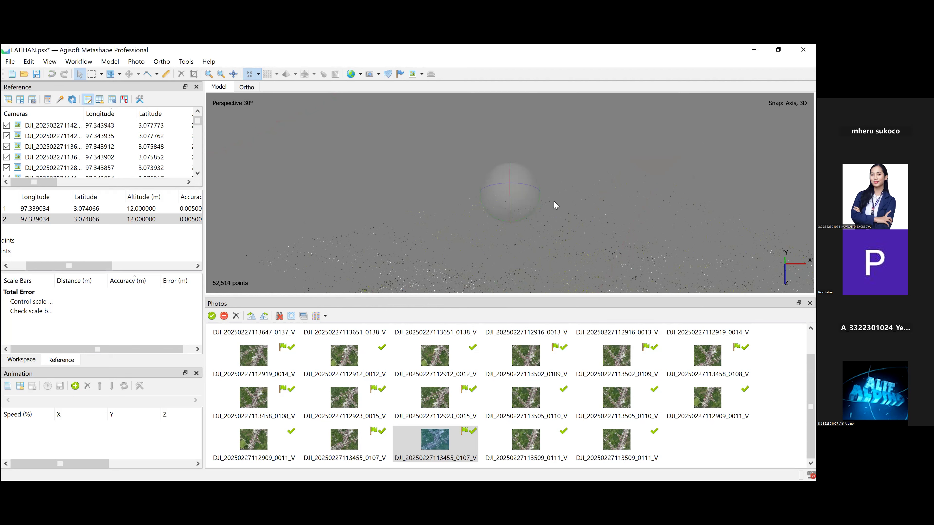
scroll(559, 199, "down", 5)
mouse_move(467, 202)
left_mouse_down()
mouse_move(467, 190)
mouse_move(479, 194)
left_mouse_up()
left_click_drag(557, 182, 515, 195)
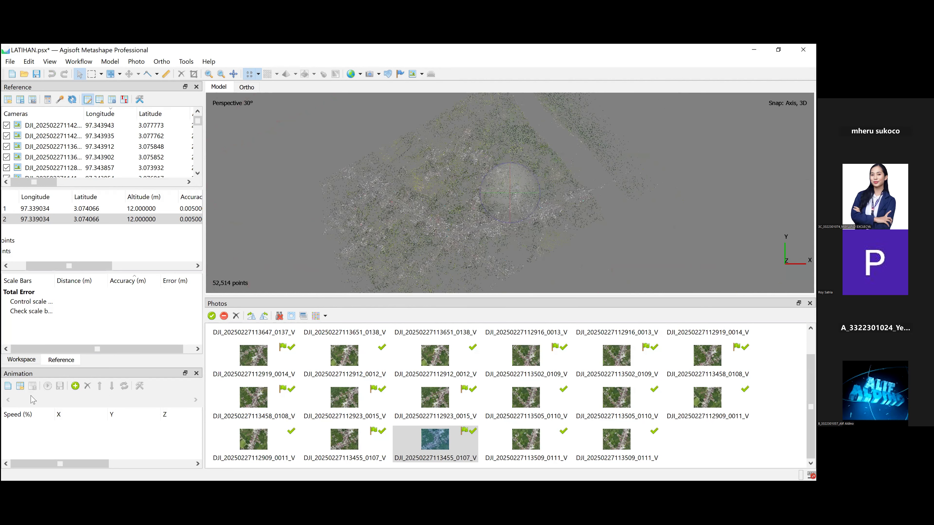
Try to build a dense cloud at Low quality from the aligned chunk
left_click(22, 360)
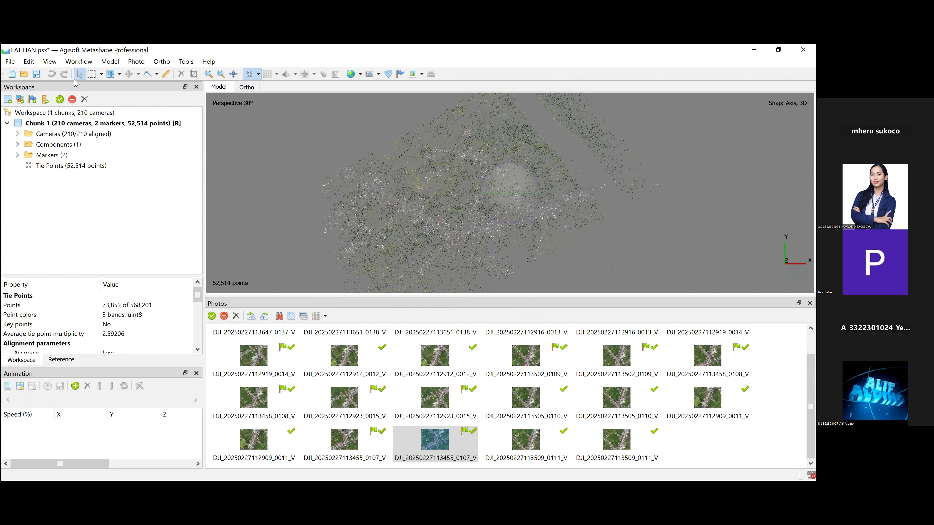
left_click(113, 112)
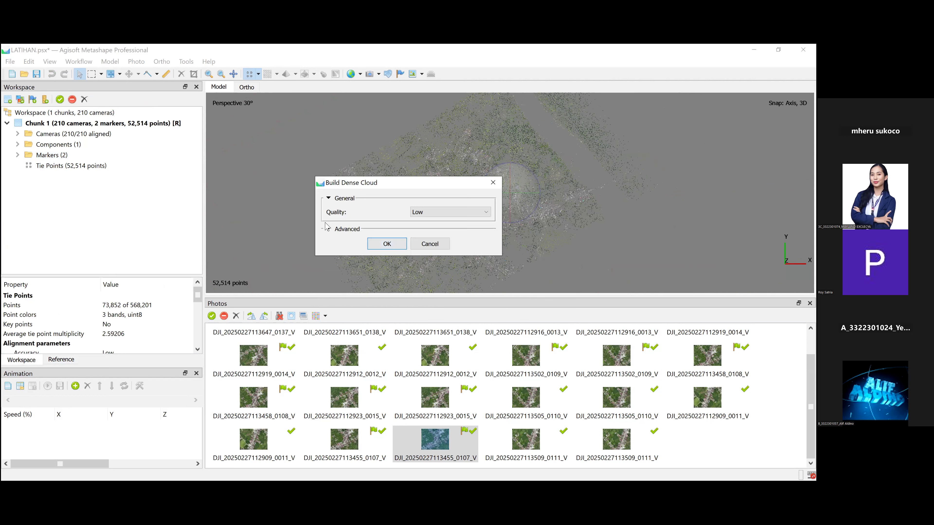
left_click(434, 226)
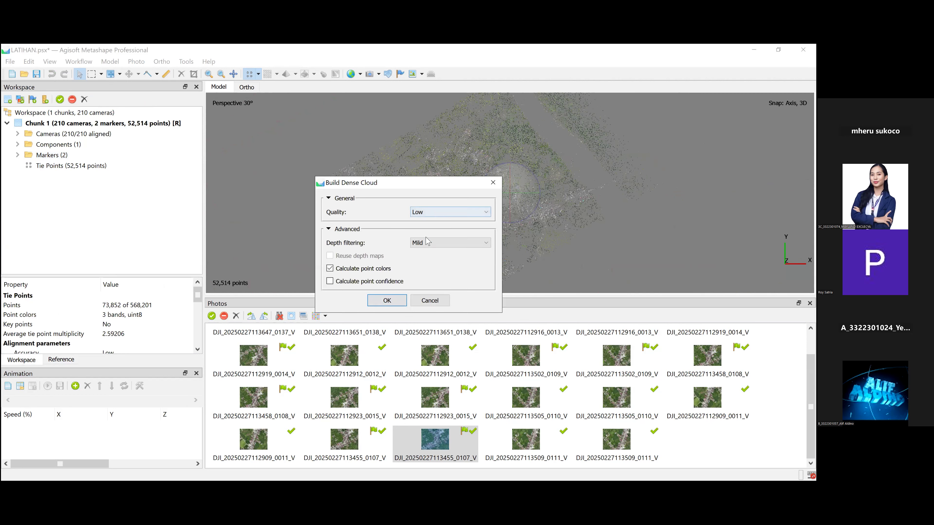
key("Down")
key("Tab")
left_click(393, 300)
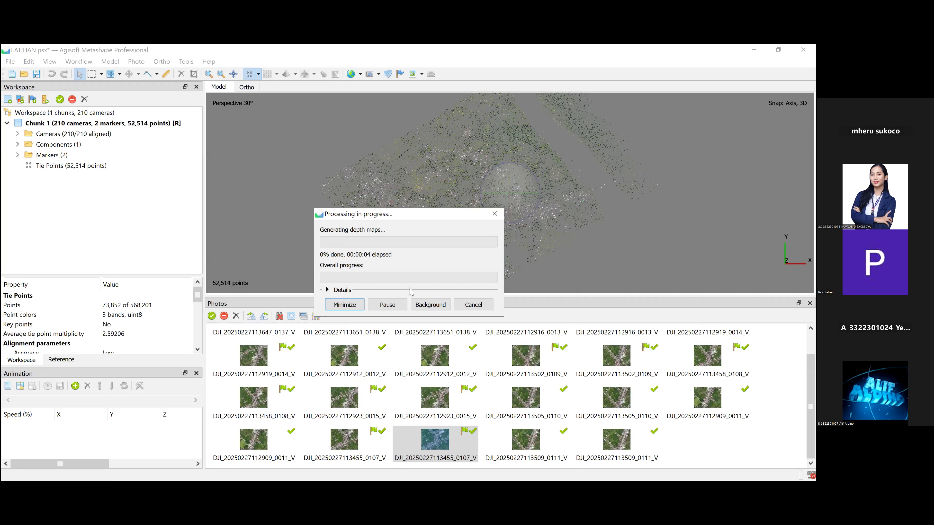
left_click(414, 282)
Try again to build the dense cloud at Low quality with depth filtering Disabled
left_click(78, 61)
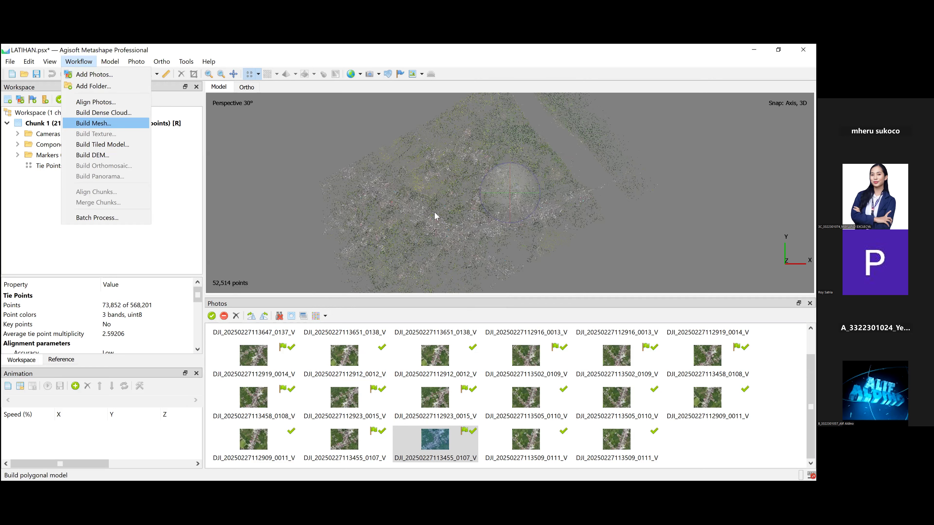
key("Up")
key("Return")
key("Up")
left_click(344, 231)
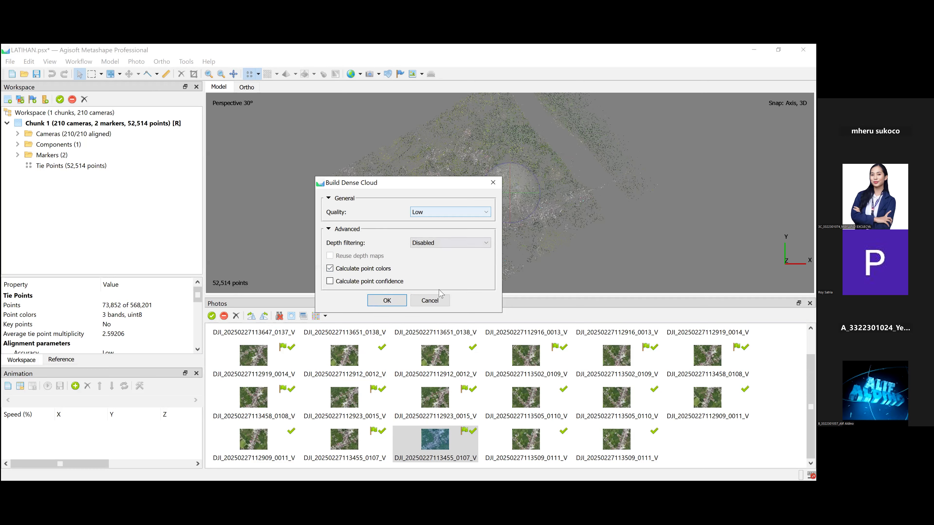
key("Return")
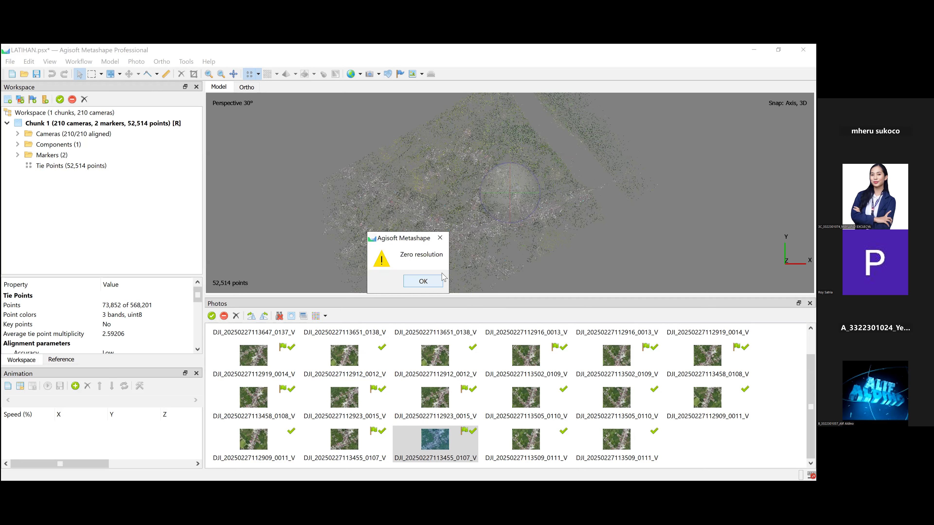
key("Return")
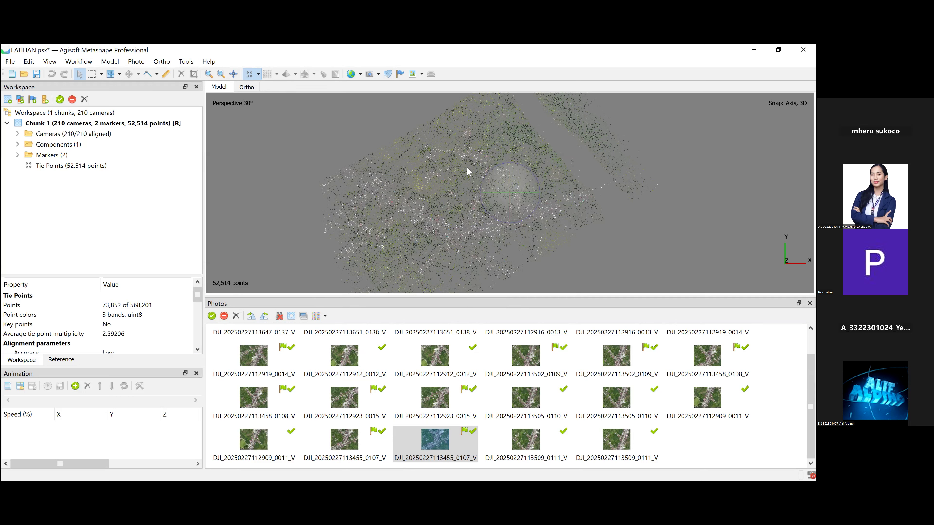
double_click(482, 180)
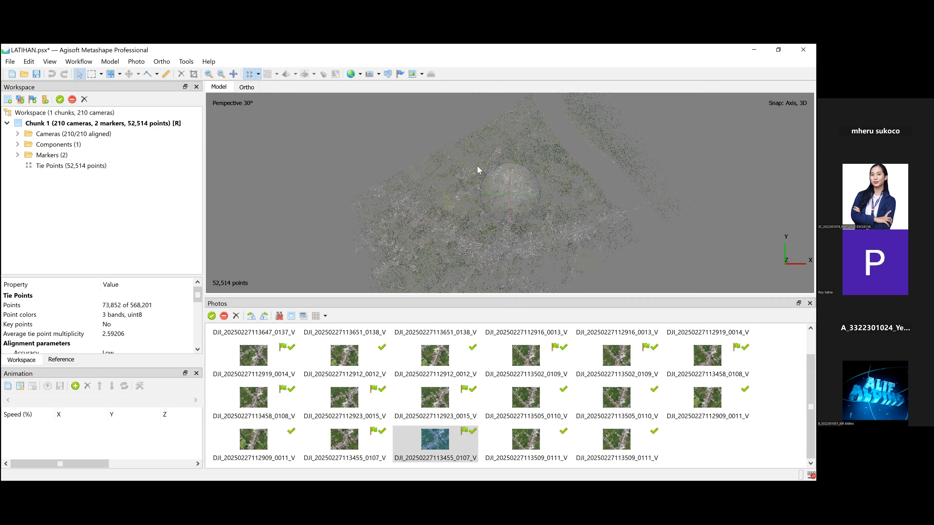
middle_click_drag(517, 195, 518, 183)
scroll(435, 161, "down", 2)
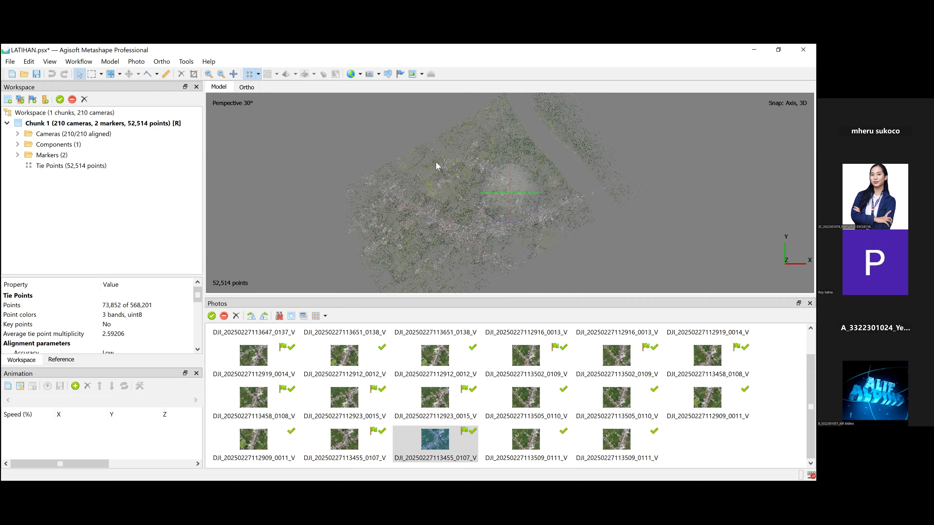
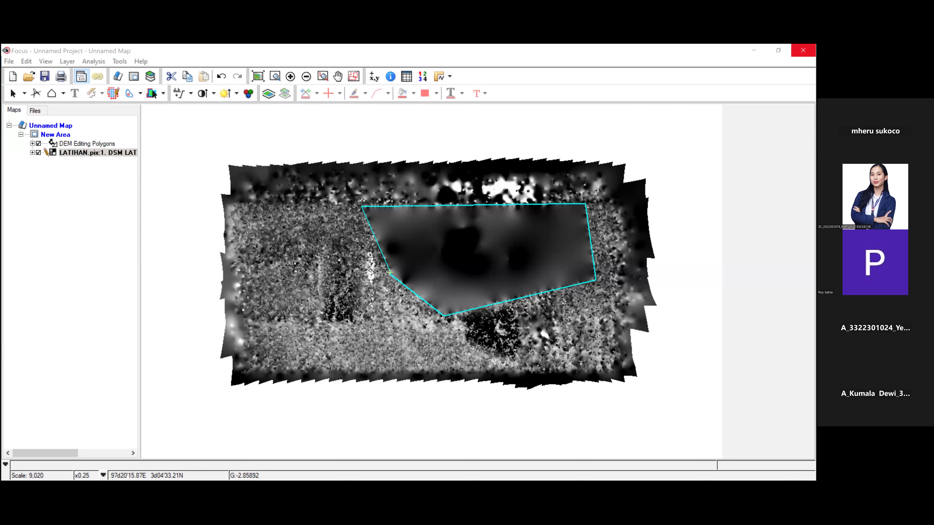
Switch to Focus, close the unnamed project without saving, and load the LATIHAN.pix DSM into a fresh project showing its full extent
left_click(803, 51)
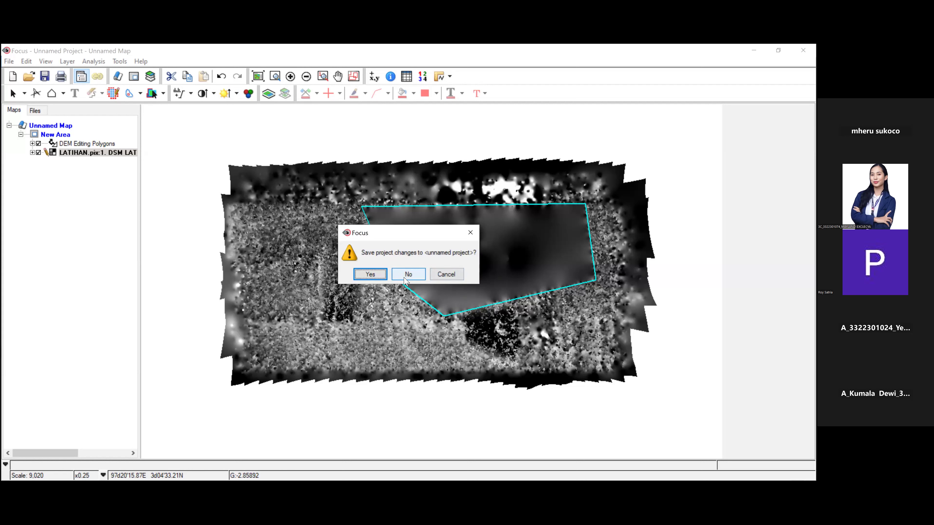
left_click(404, 276)
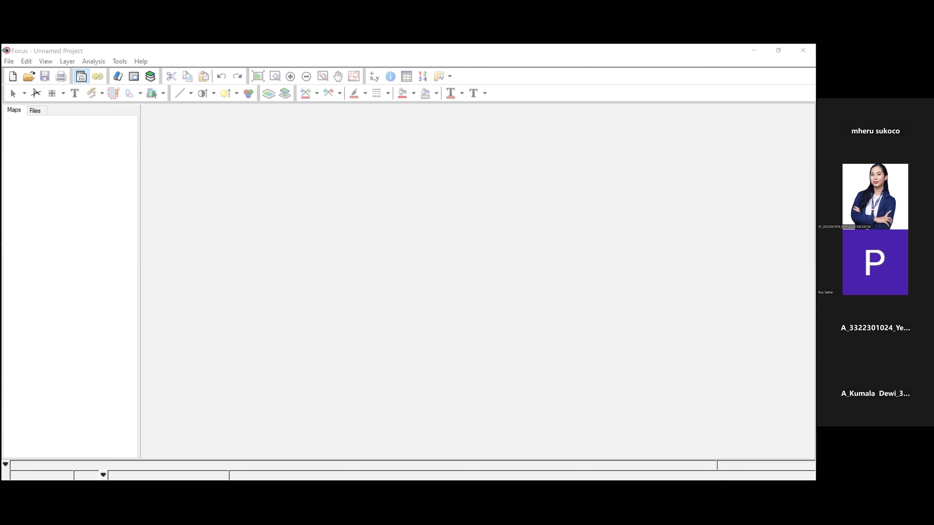
left_click_drag(44, 170, 45, 171)
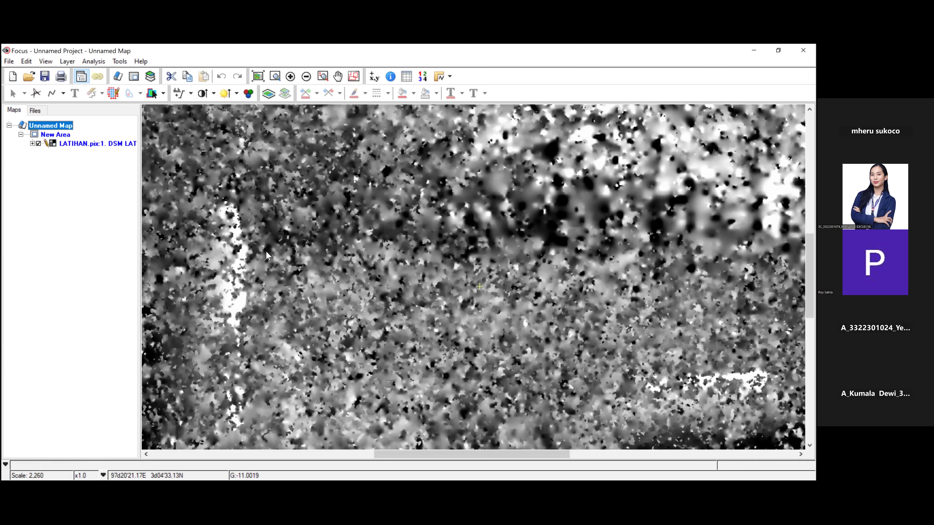
scroll(239, 265, "up", 2)
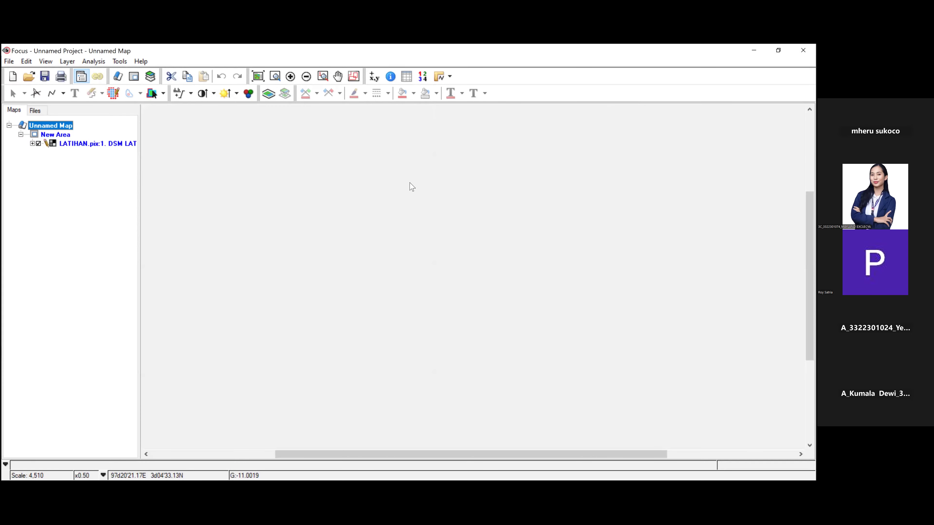
scroll(518, 280, "down", 1)
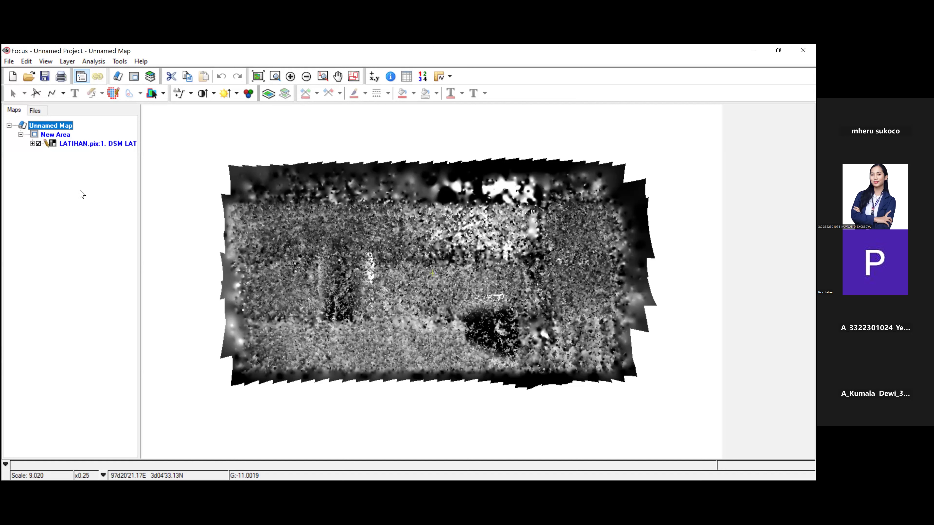
Save the LATIHAN.pix DSM layer as a PCIDSK file named LATIHAN 2.pix in the ACEH SELATAN folder
left_click(84, 144)
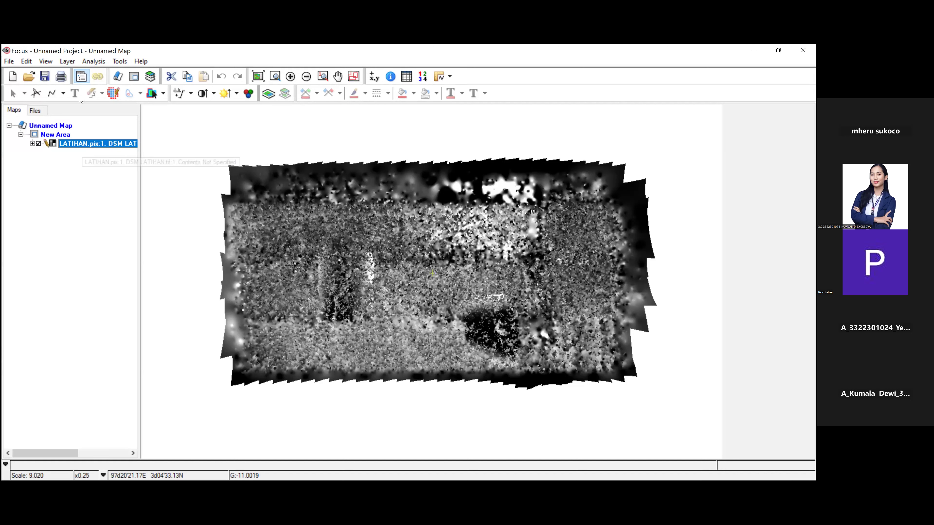
left_click(66, 62)
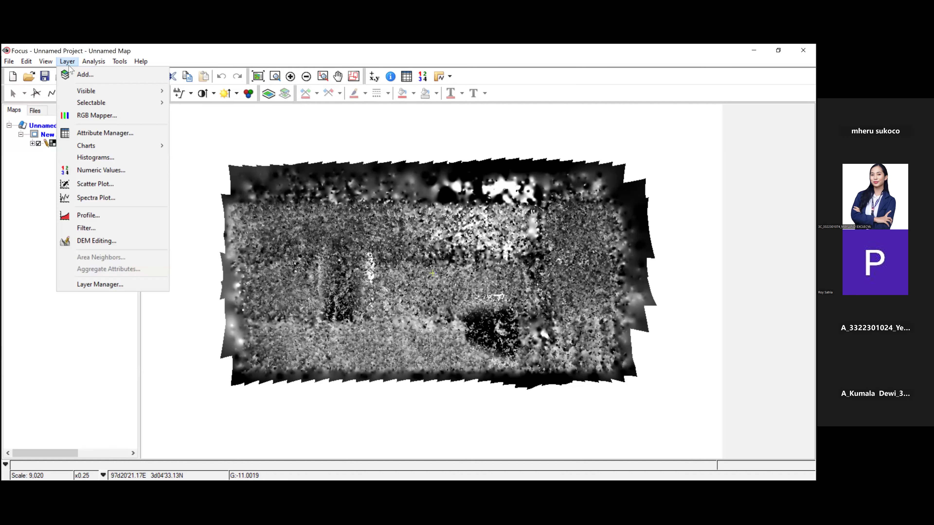
left_click(25, 181)
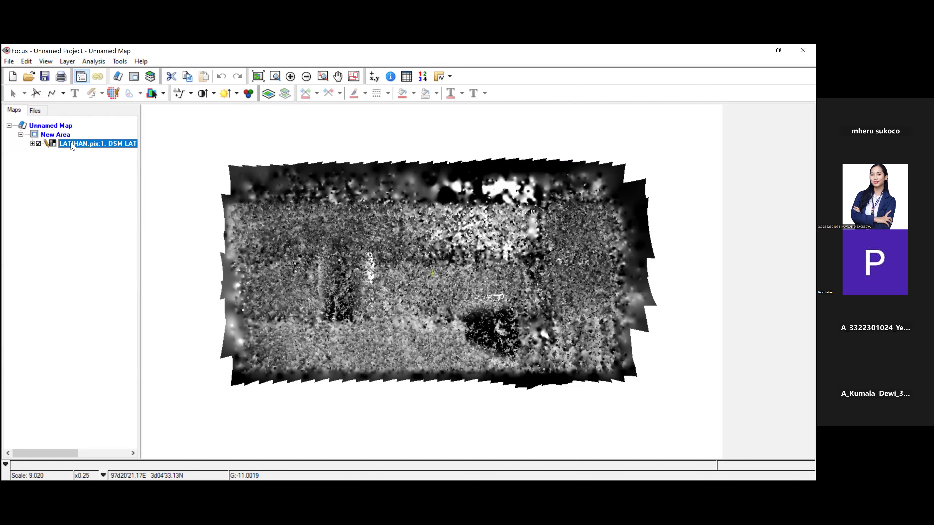
right_click(72, 147)
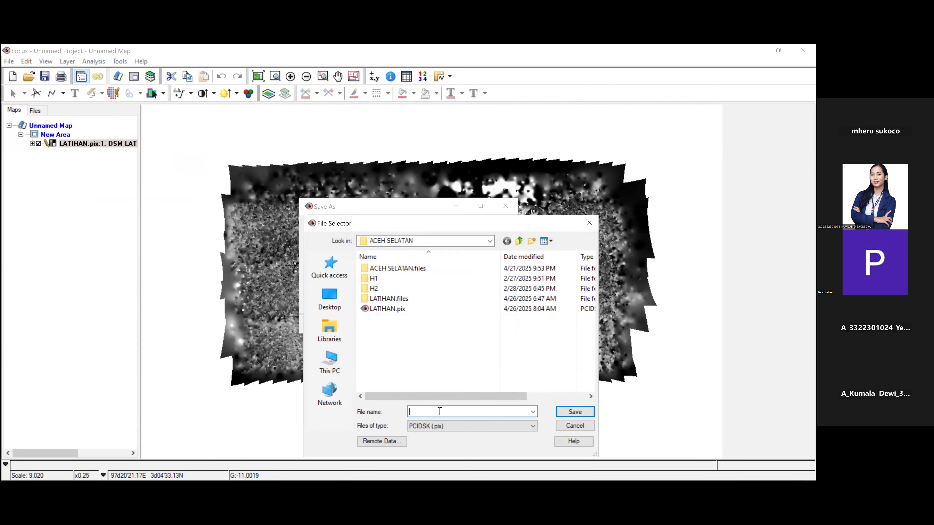
type("LATIHAN 2")
left_click(576, 413)
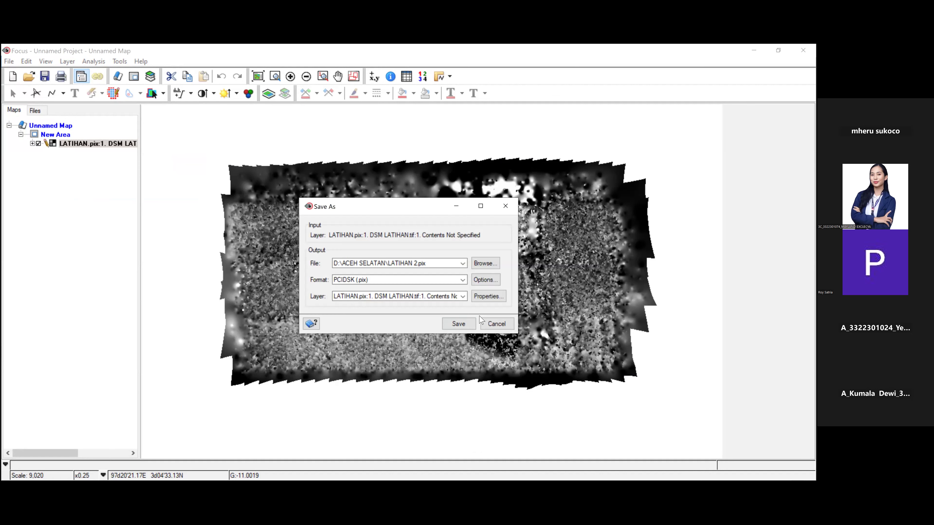
left_click(464, 325)
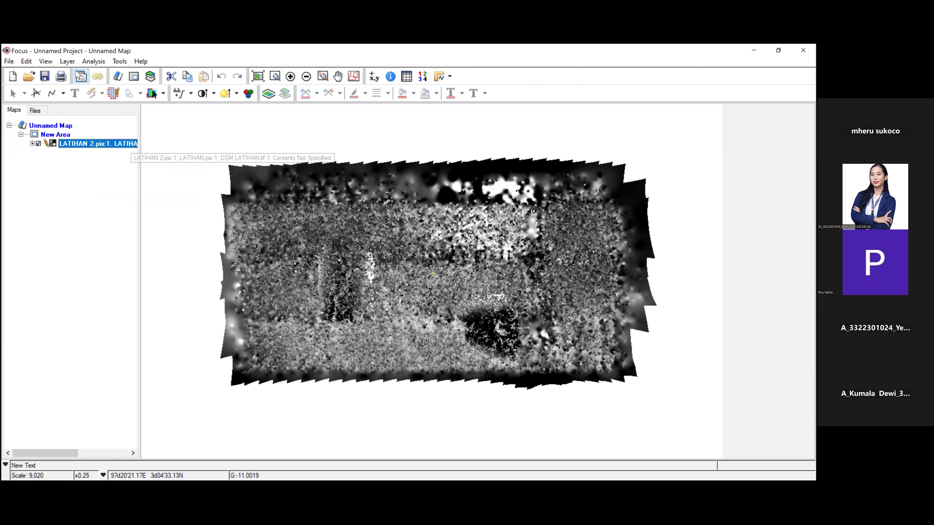
Start DEM Editing on the LATIHAN 2 layer and create a new polygon layer for the edits
left_click(67, 62)
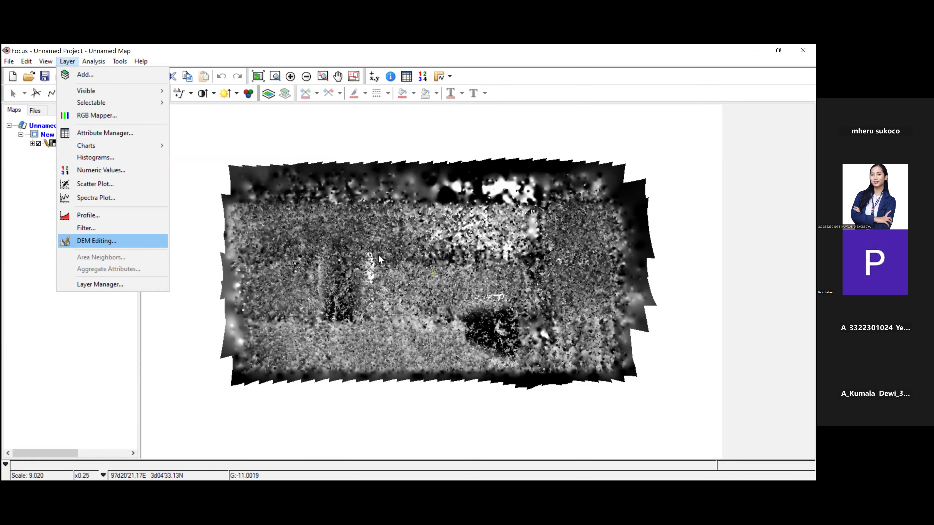
key("Return")
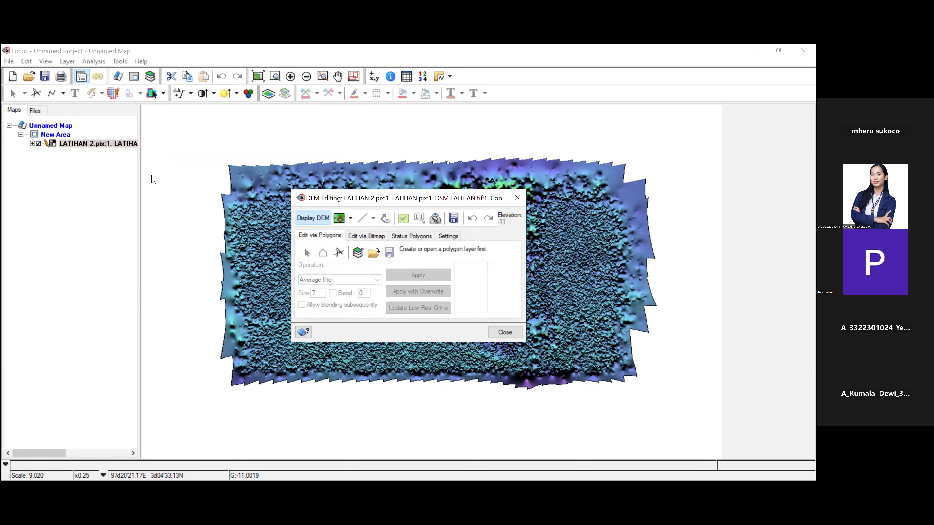
left_click_drag(404, 198, 95, 152)
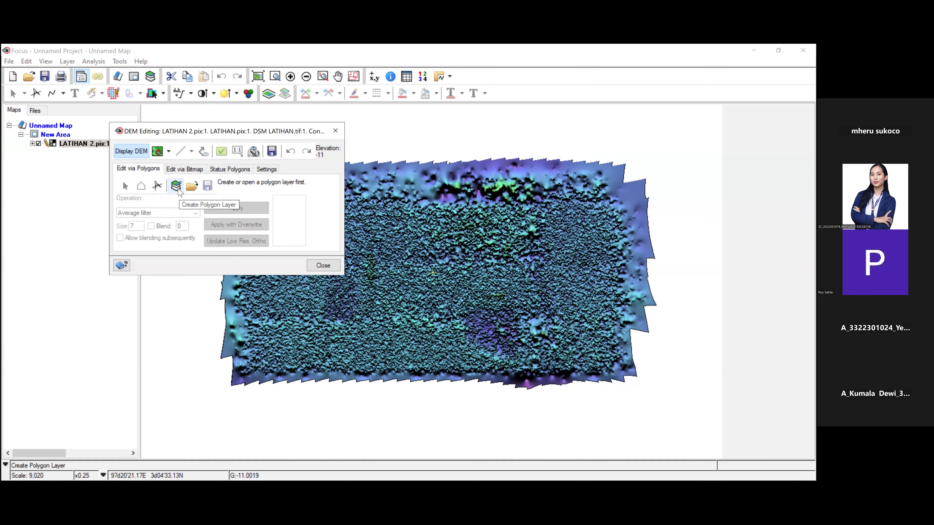
left_click(178, 190)
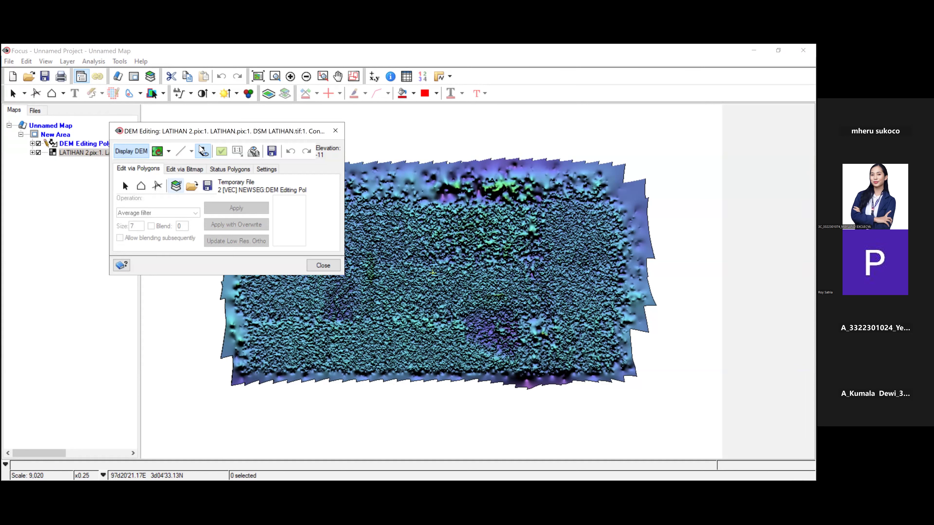
Draw a five-vertex editing polygon around the DSM's interior, covering about 901,400 sq m and leaving out the jagged outer edges
left_click_drag(218, 129, 128, 108)
left_click(52, 165)
scroll(540, 215, "down", 2)
scroll(524, 217, "up", 2)
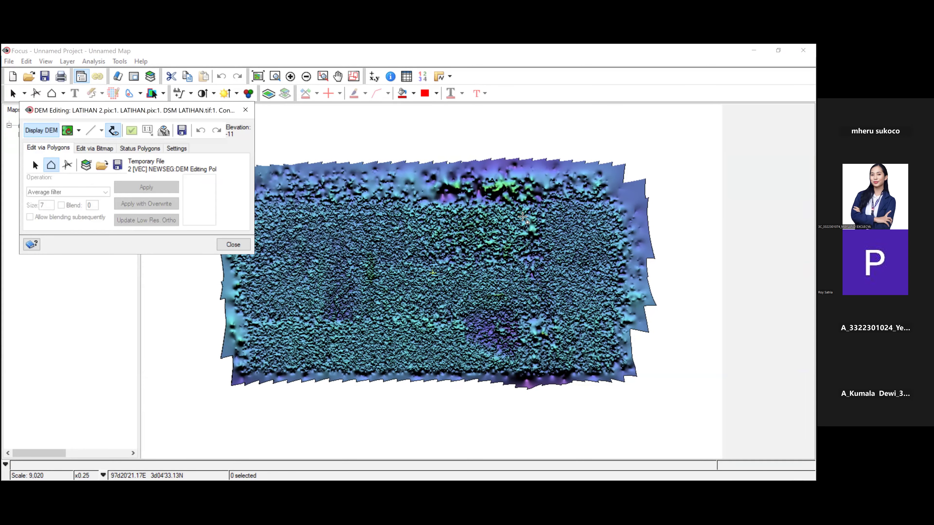
left_click(265, 201)
left_click(614, 201)
left_click(617, 365)
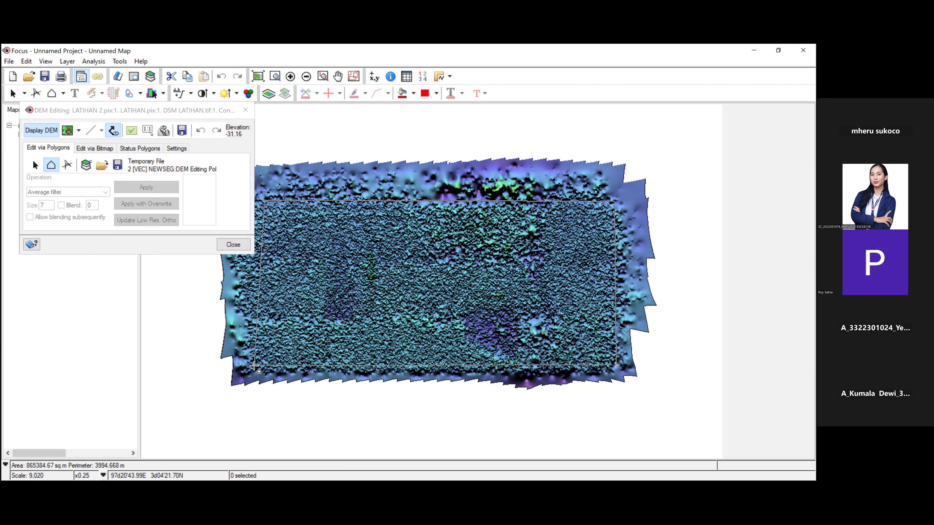
left_click(255, 366)
scroll(634, 224, "down", 1)
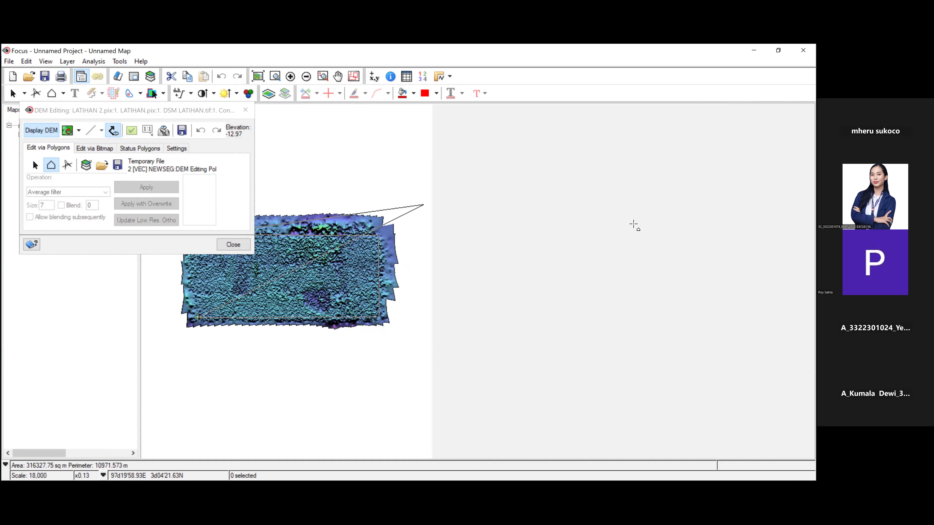
scroll(485, 184, "up", 1)
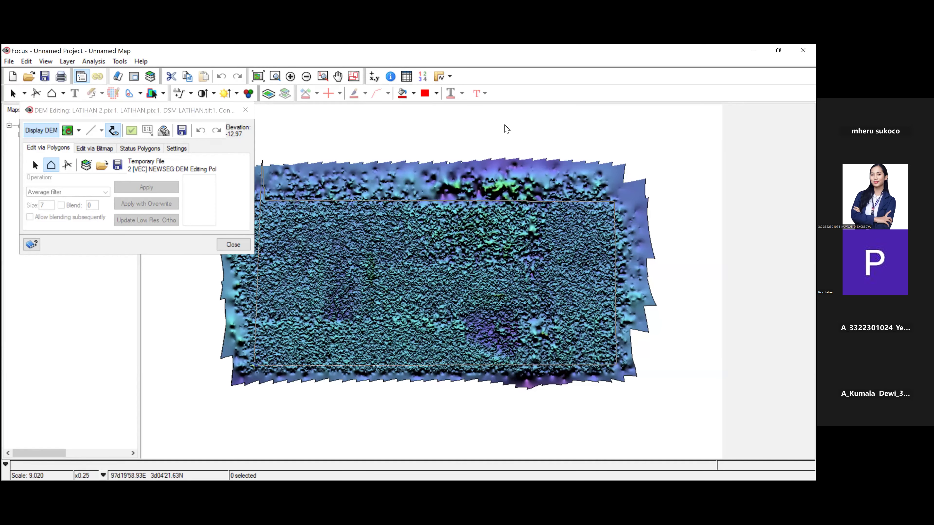
left_click_drag(136, 111, 697, 124)
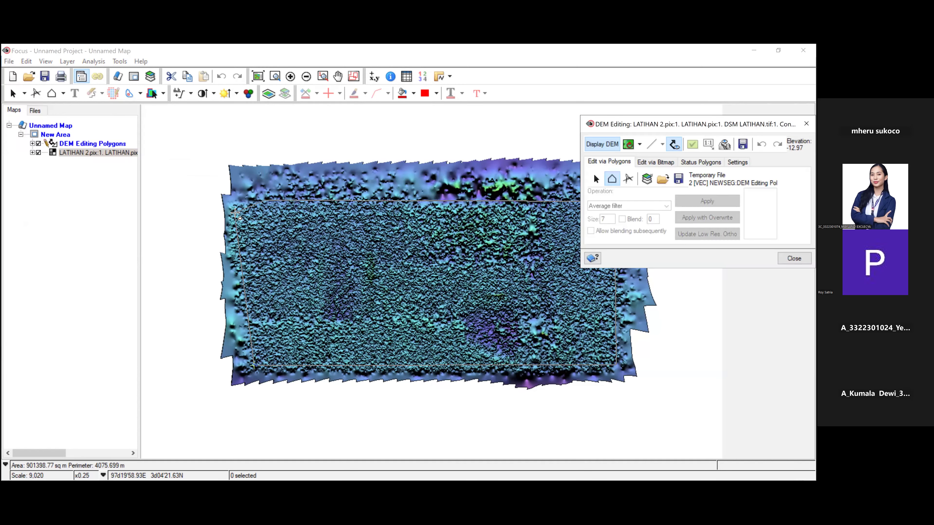
double_click(235, 213)
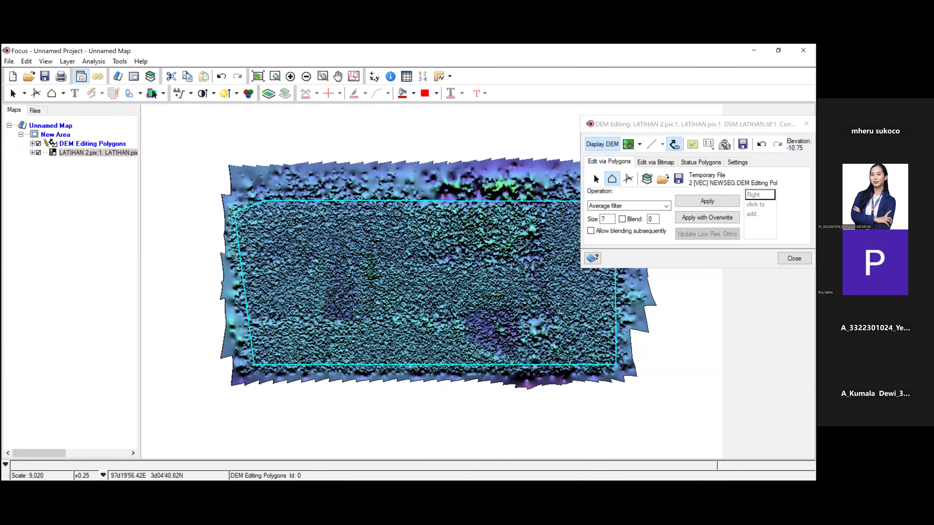
Apply the Terrain filter (flat) operation with size 100 and gradient 30% to the area inside the polygon
left_click_drag(680, 125, 574, 100)
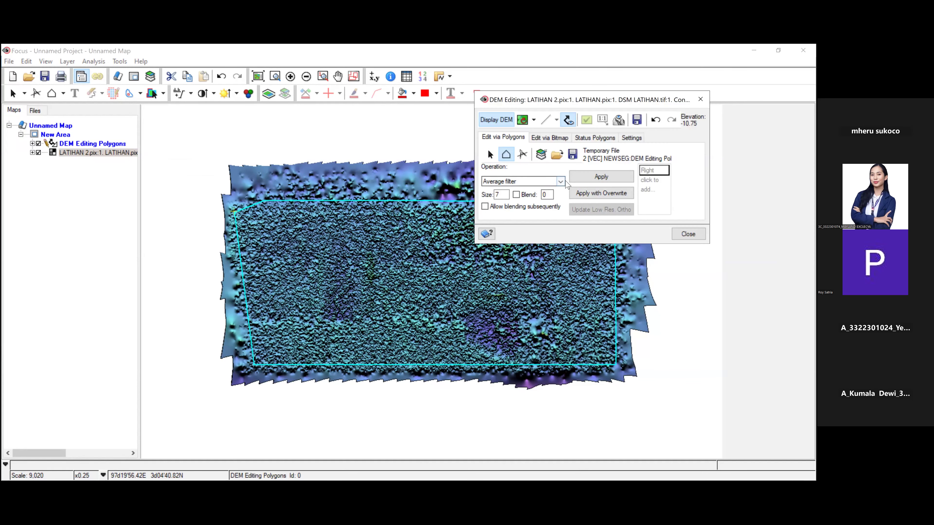
left_click(561, 181)
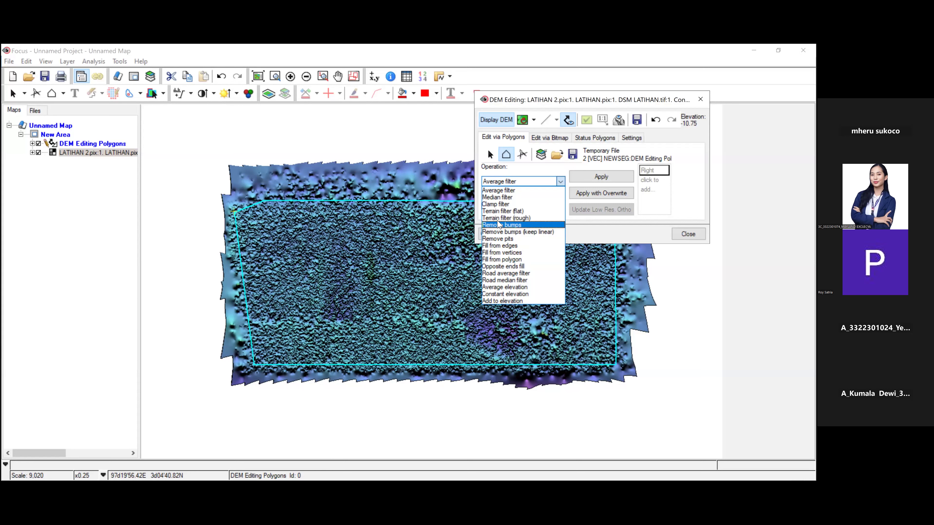
left_click(499, 212)
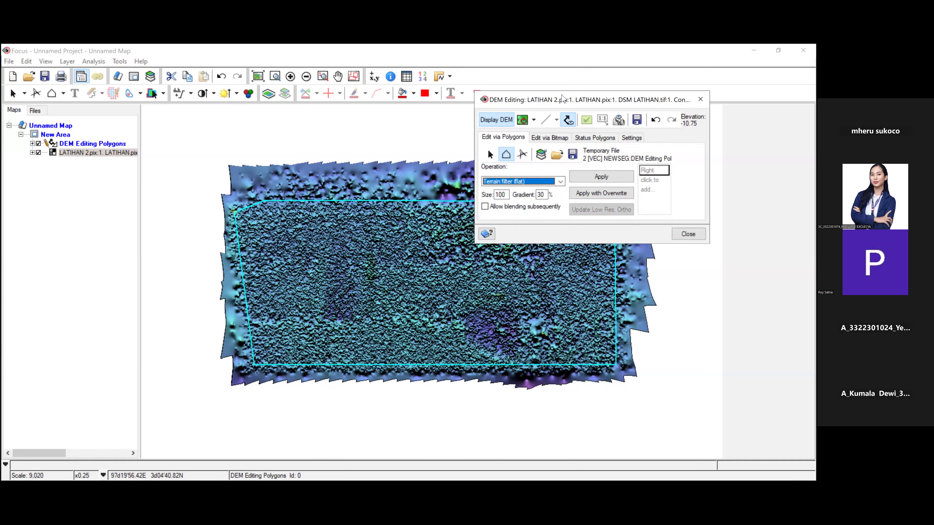
left_click_drag(562, 99, 118, 77)
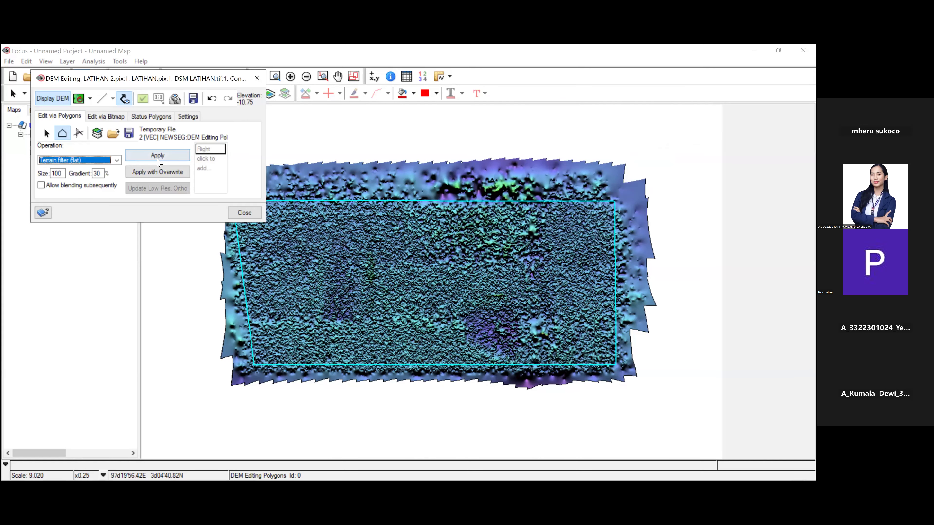
left_click(157, 160)
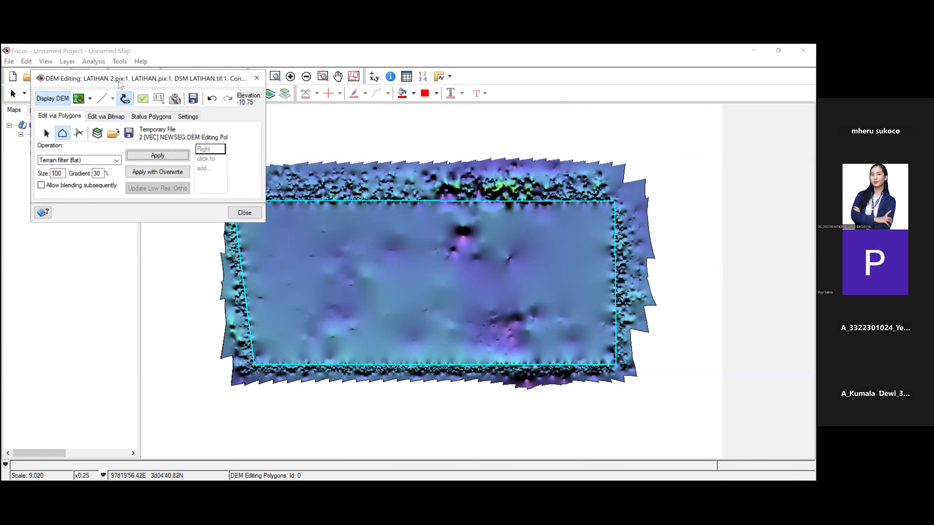
Apply the same flat terrain filter to the polygon area two more times and close DEM Editing
left_click_drag(144, 76, 118, 69)
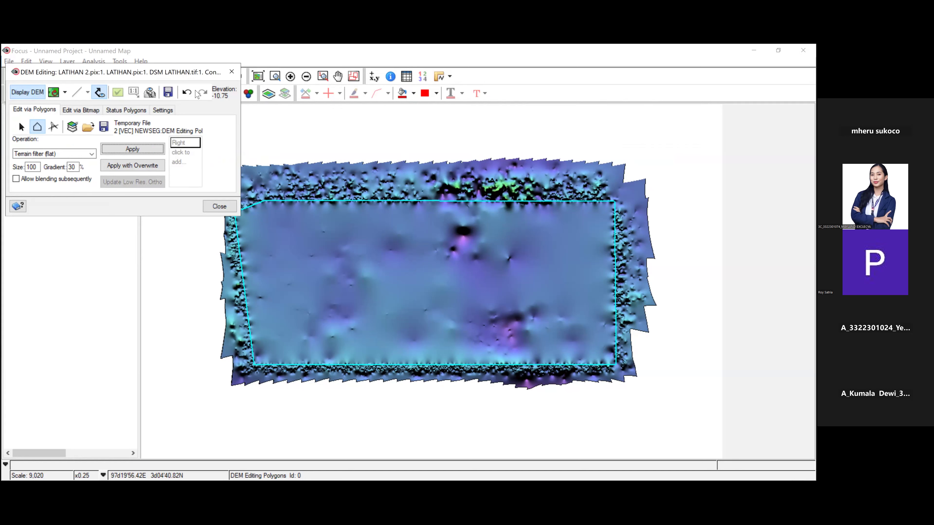
left_click_drag(147, 68, 158, 82)
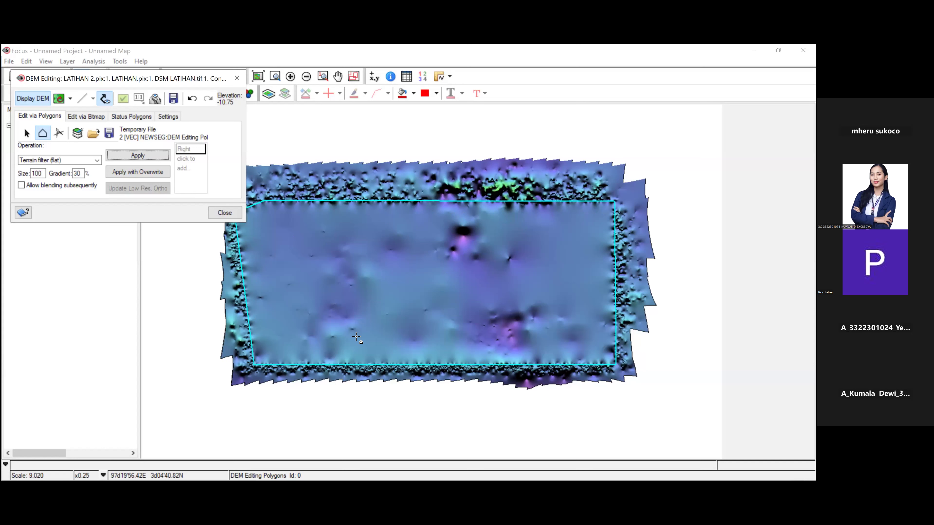
left_click(138, 155)
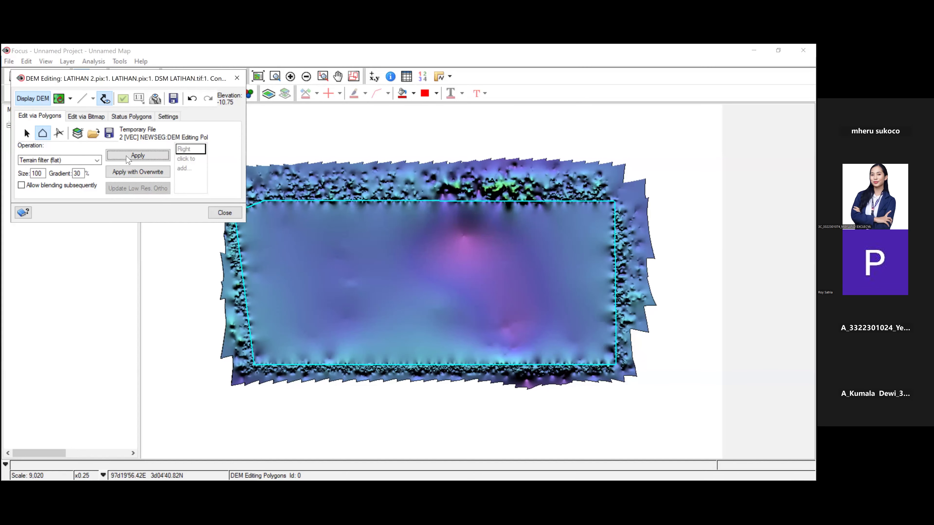
left_click(133, 156)
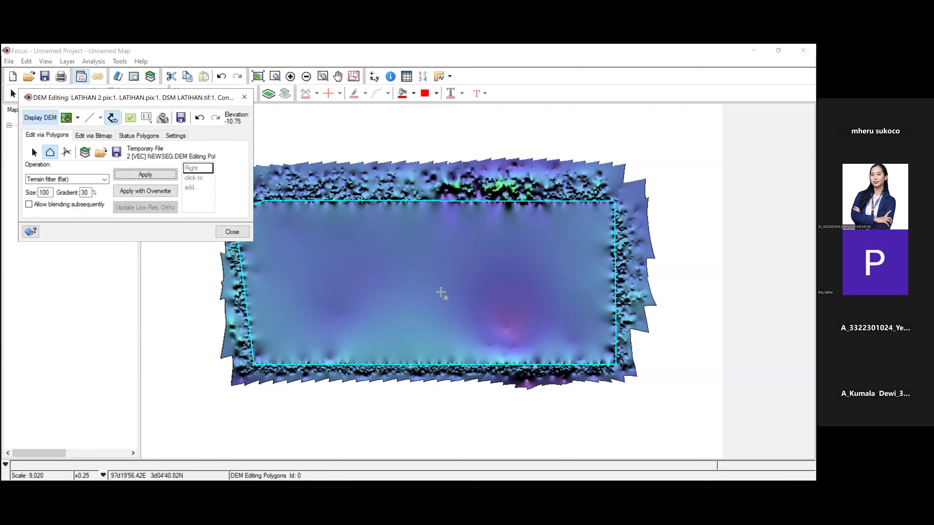
left_click(232, 232)
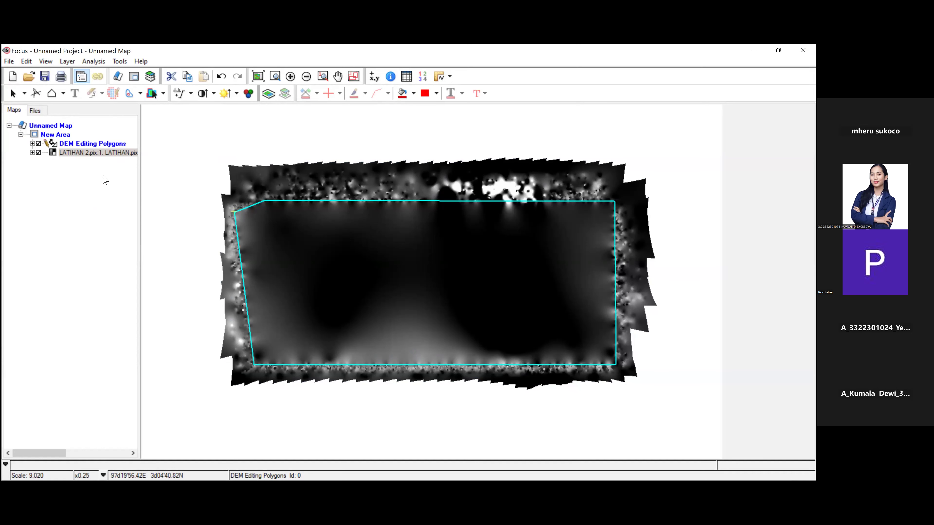
Start saving the filtered LATIHAN 2 layer as a separate file in the ACEH SELATAN folder, with TIFF 6.0 as the file type
left_click(97, 153)
right_click(96, 154)
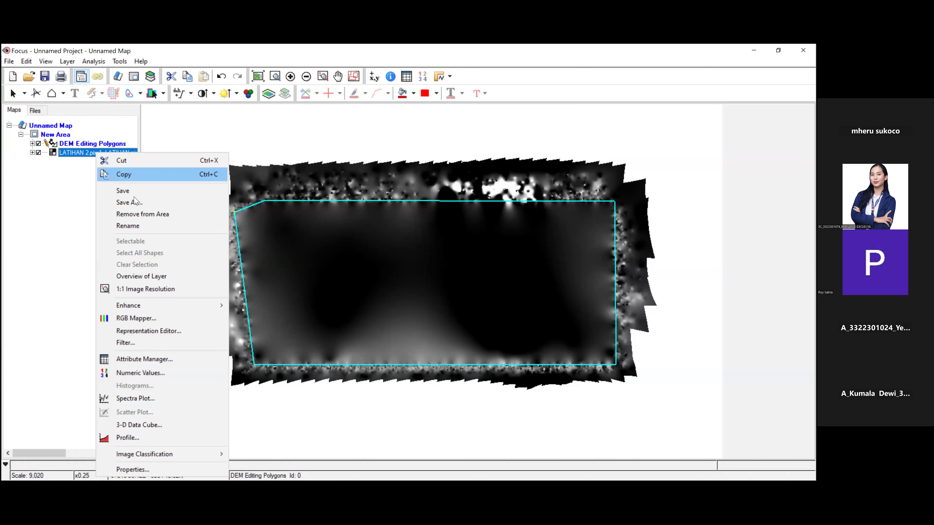
key("Return")
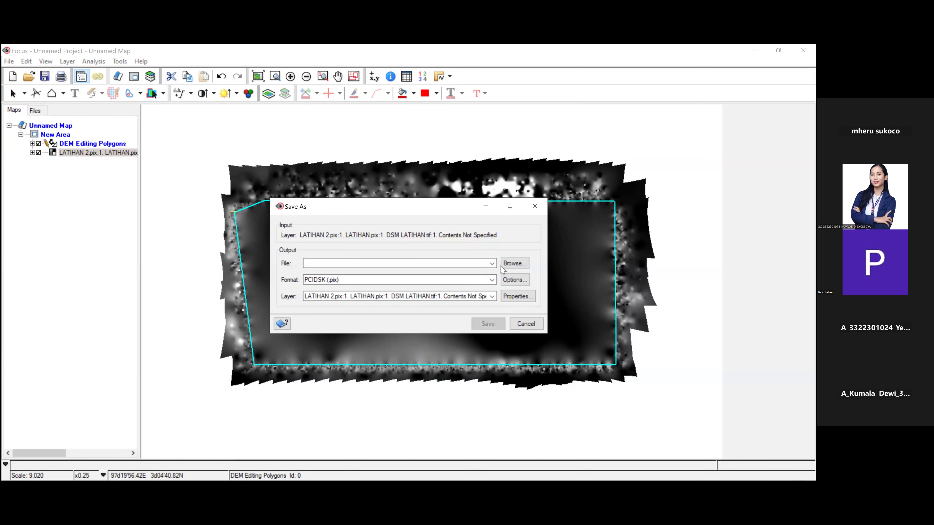
left_click(508, 265)
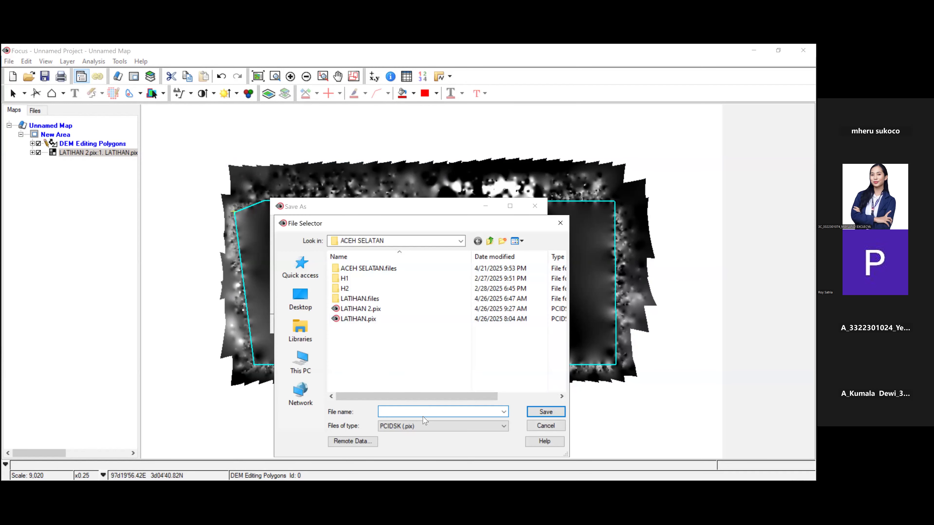
type("DS")
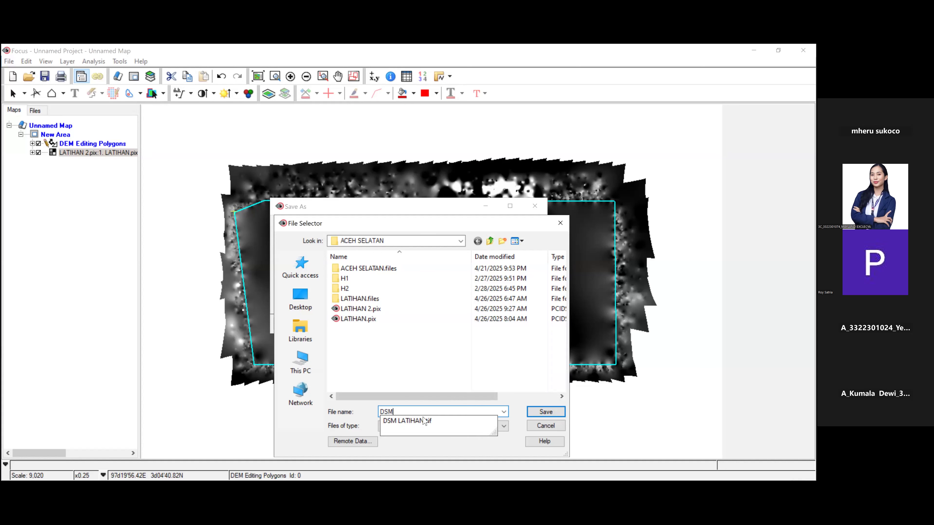
type("M")
left_click(468, 427)
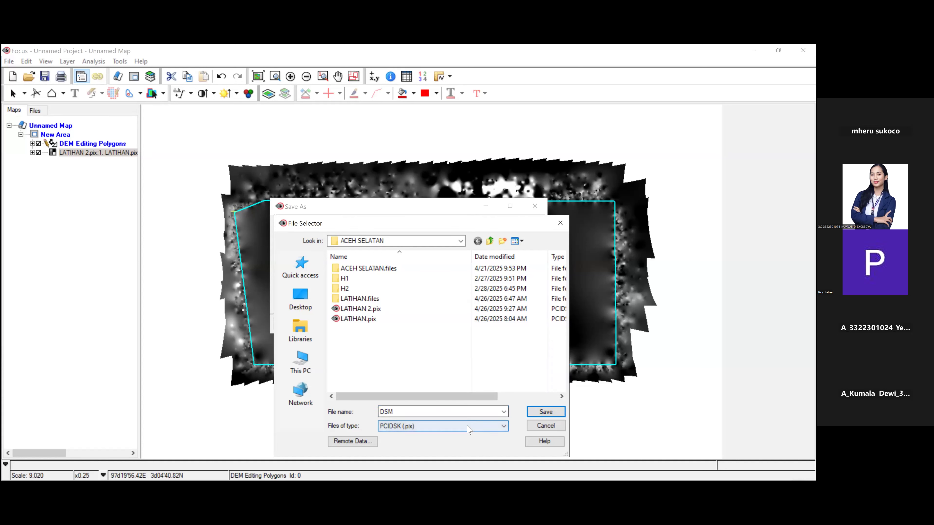
left_click(457, 423)
left_click(454, 411)
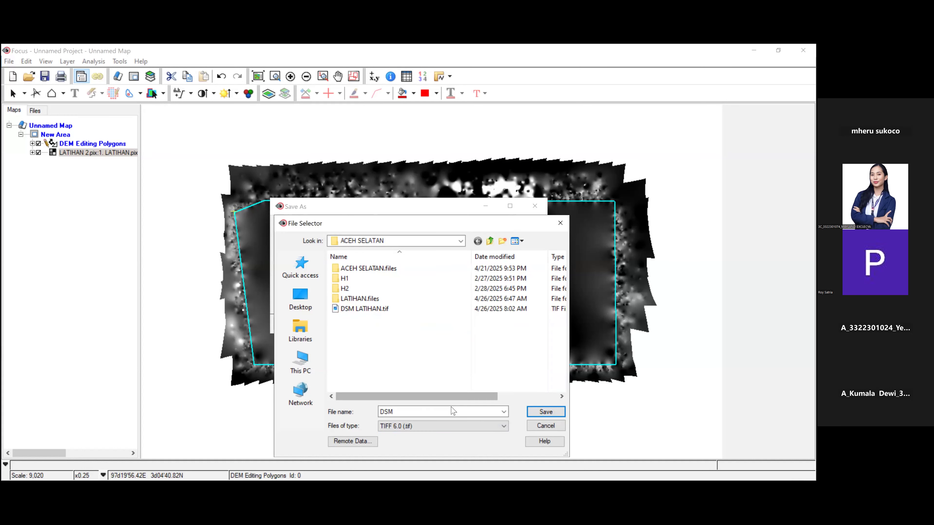
left_click(502, 425)
Name the output file DSM LATIHAN and save the layer, overwriting the existing DSM LATIHAN.tif
left_click(435, 409)
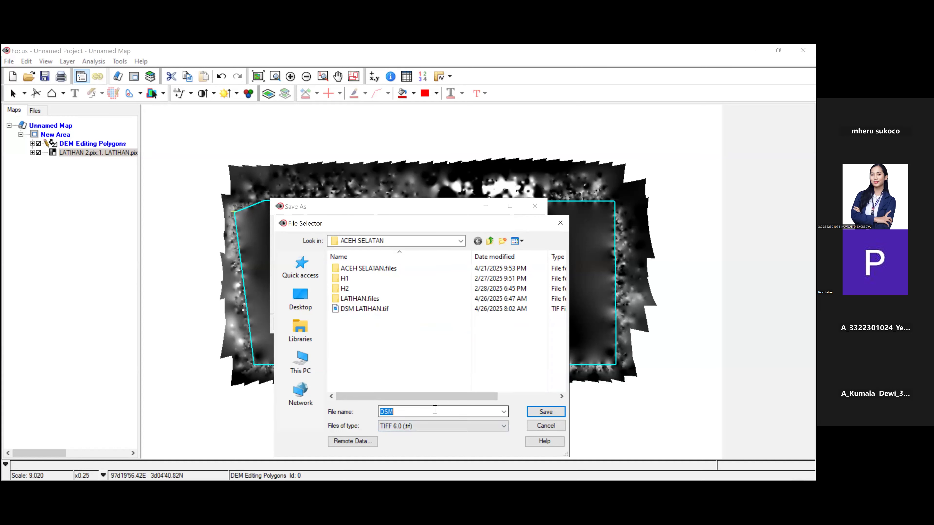
left_click(434, 411)
type("LATIHAN")
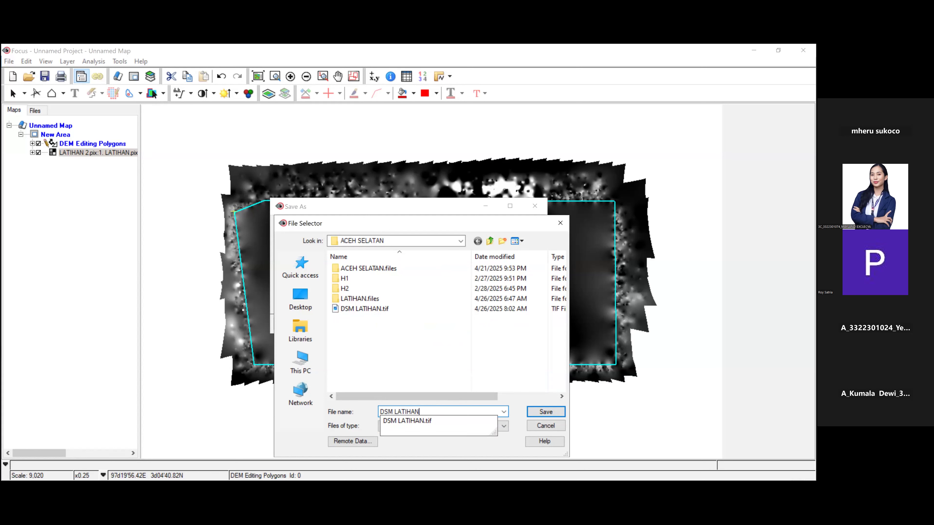
left_click(551, 412)
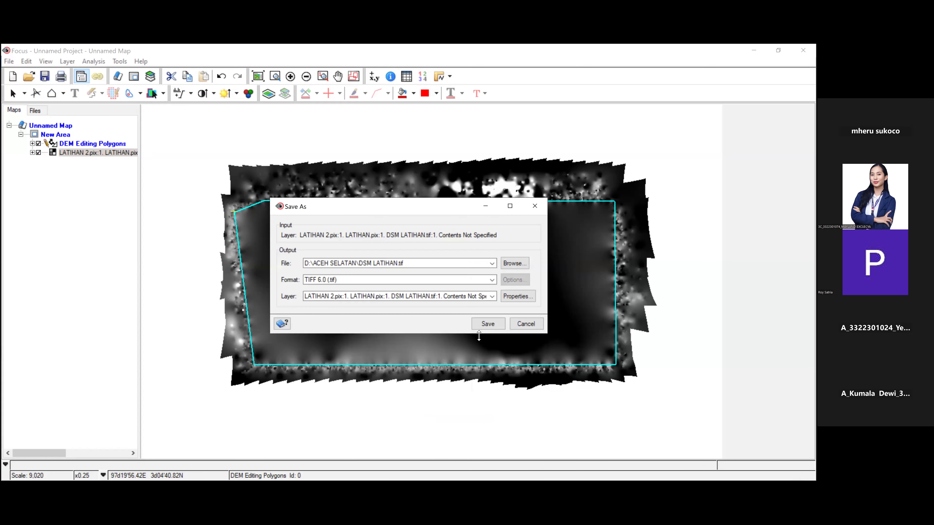
left_click(486, 325)
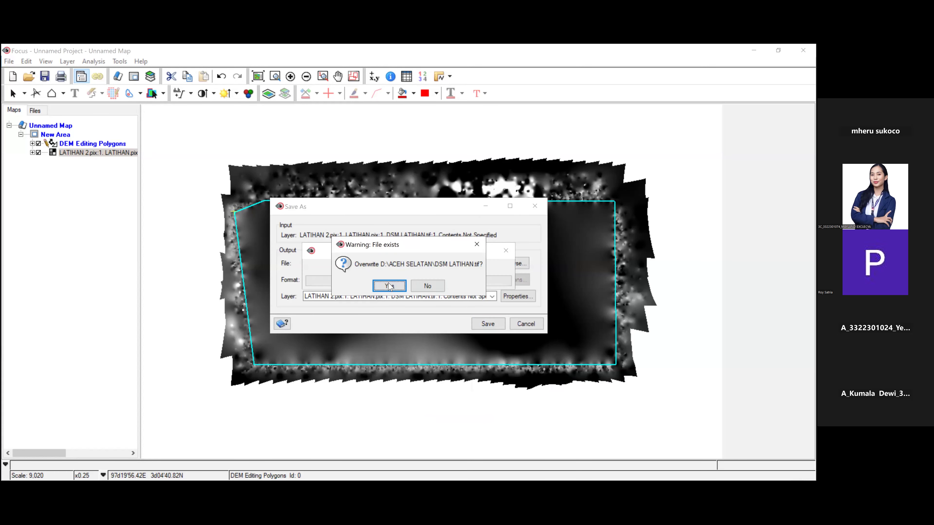
key("Return")
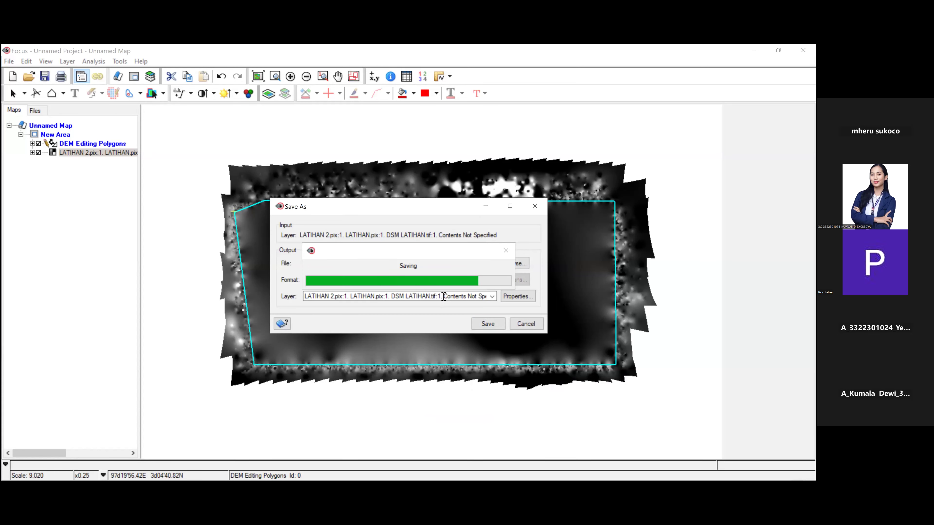
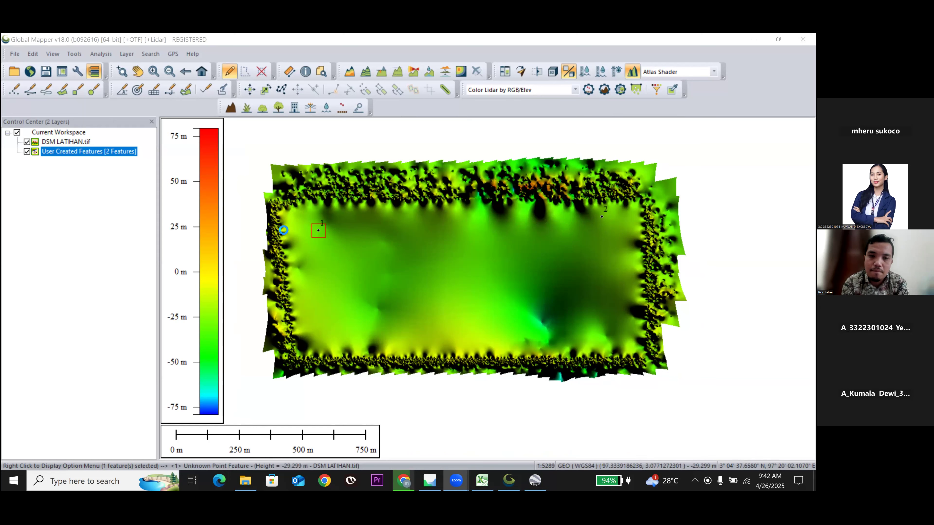
In Global Mapper, clear the selection of point 1 and examine the DSM LATIHAN.tif heights at points 1 and 2
scroll(285, 203, "up", 2)
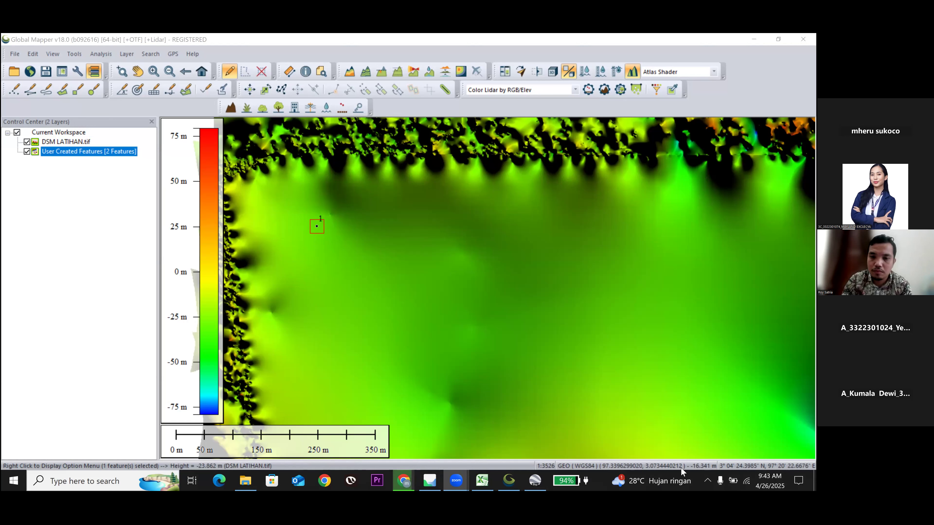
right_click(316, 230)
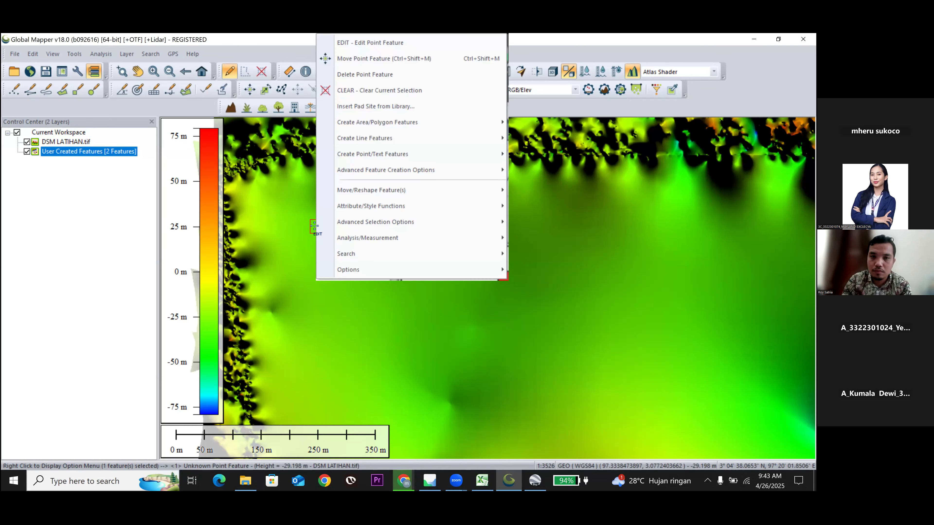
left_click(379, 91)
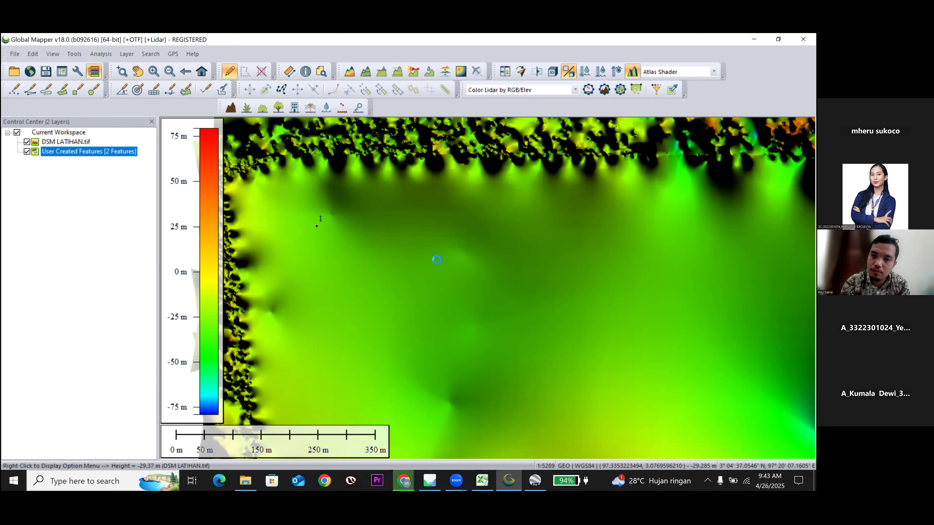
scroll(437, 260, "down", 2)
scroll(375, 265, "down", 1)
scroll(543, 239, "down", 1)
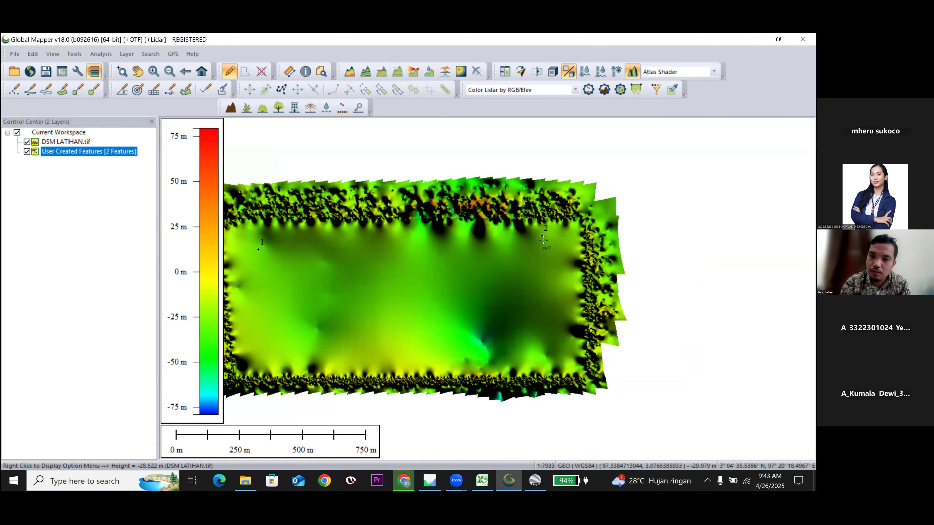
scroll(545, 240, "up", 1)
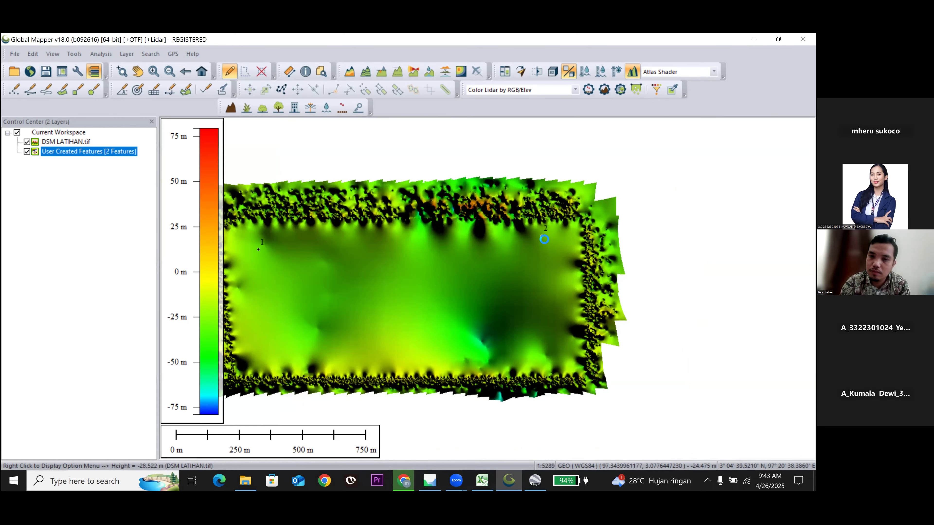
scroll(544, 239, "up", 2)
scroll(537, 231, "up", 1)
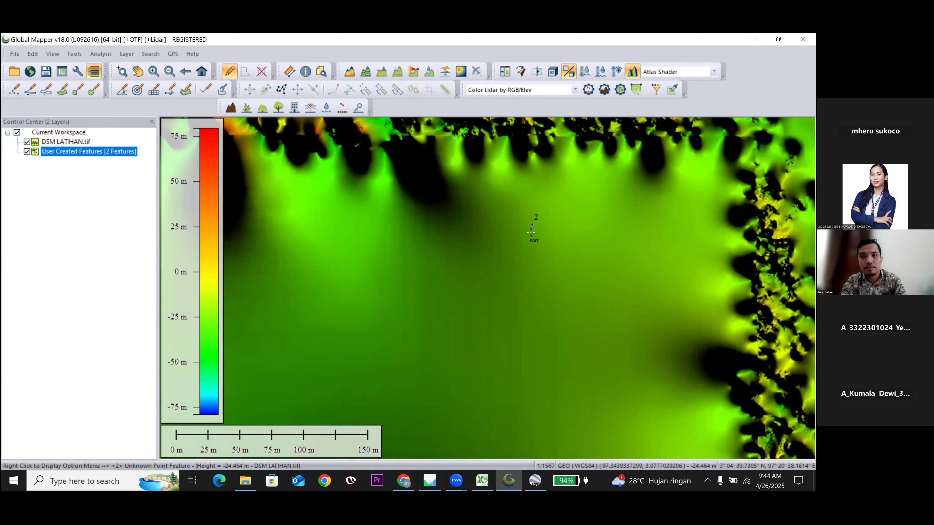
left_click(534, 225)
scroll(544, 228, "down", 2)
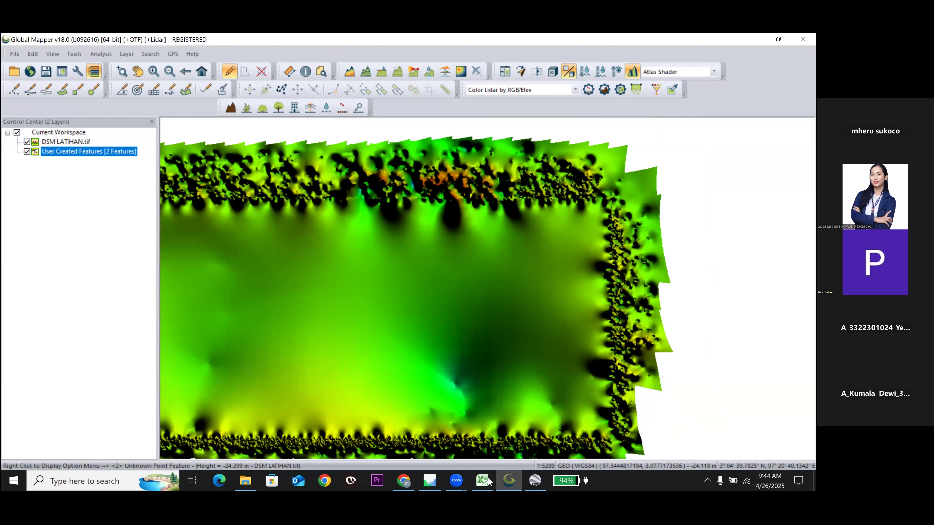
Switch to Excel and bring up the vertikal sheet of the ICP_form uji Palu AOI 5.xlsx accuracy workbook
left_click(535, 481)
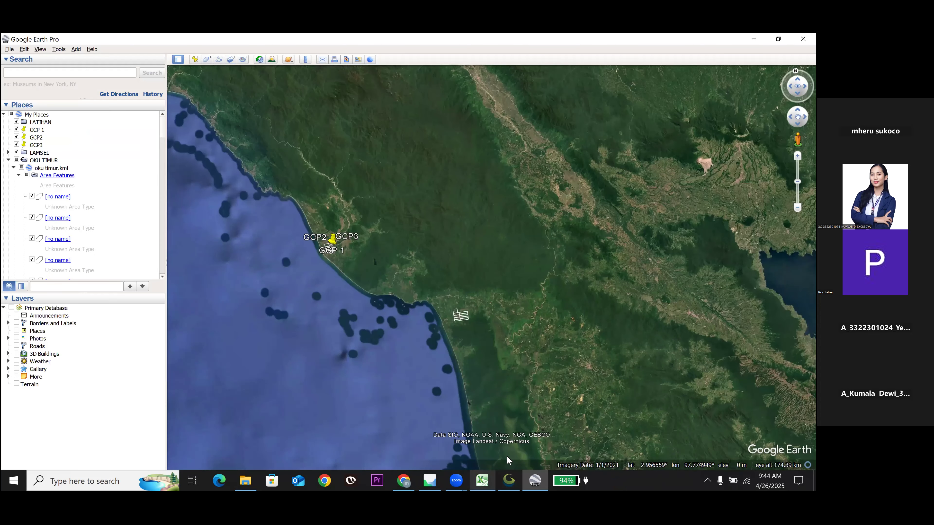
left_click(528, 432)
mouse_move(451, 479)
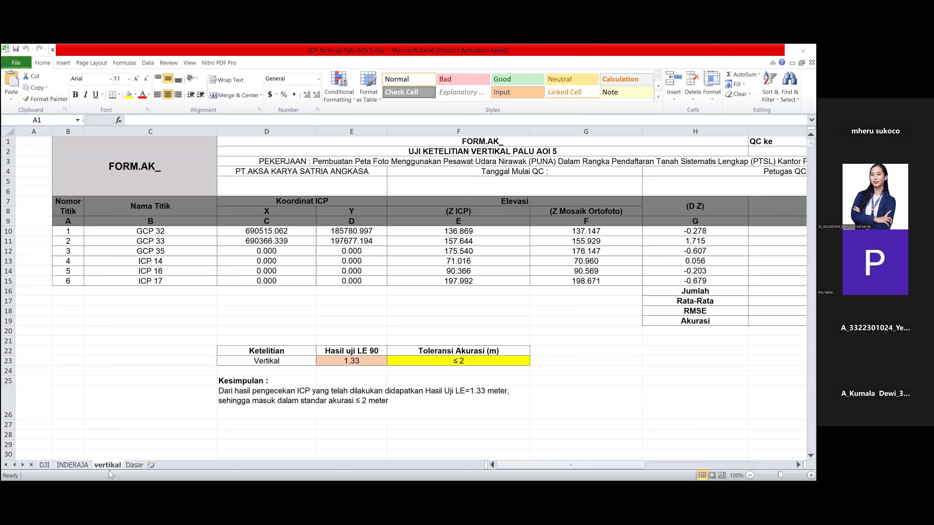
left_click(47, 465)
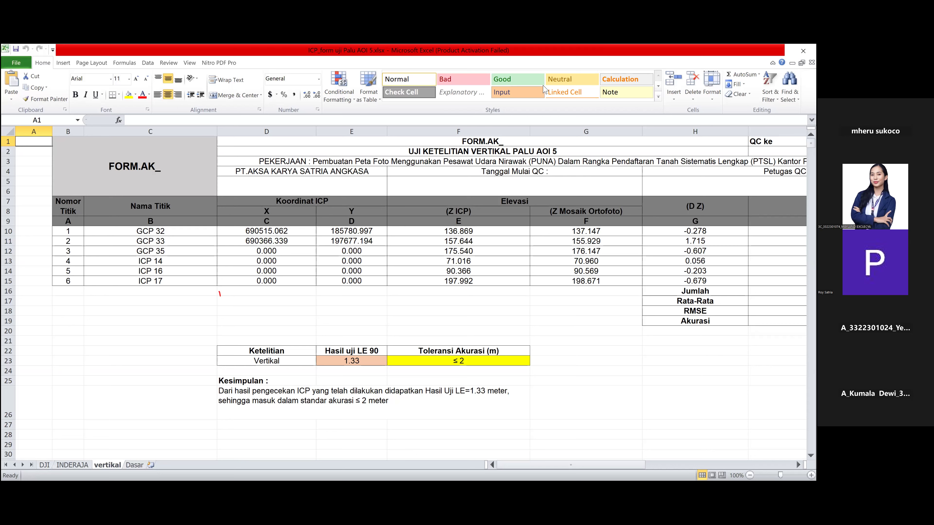
Set the ICP coordinates of GCP 32 on the vertikal sheet to X 97.3338 and Y 3.007
left_click(274, 233)
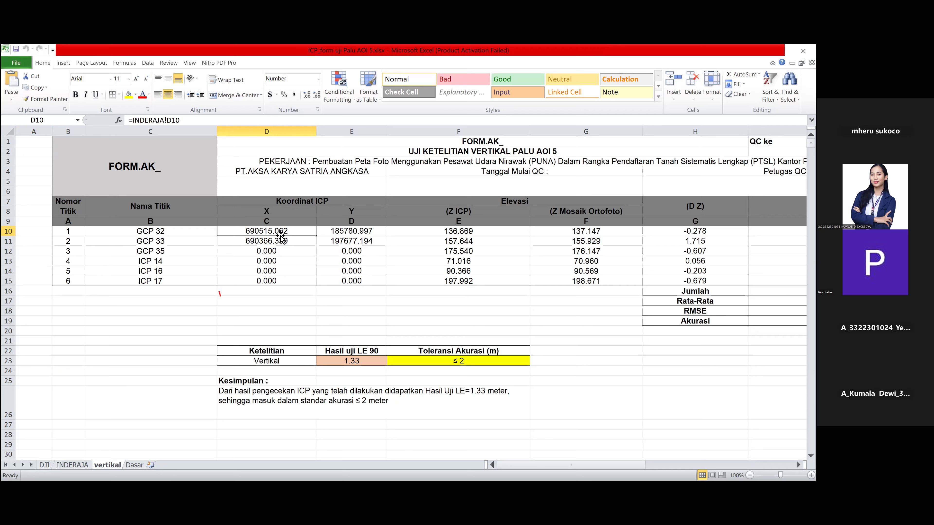
type("97")
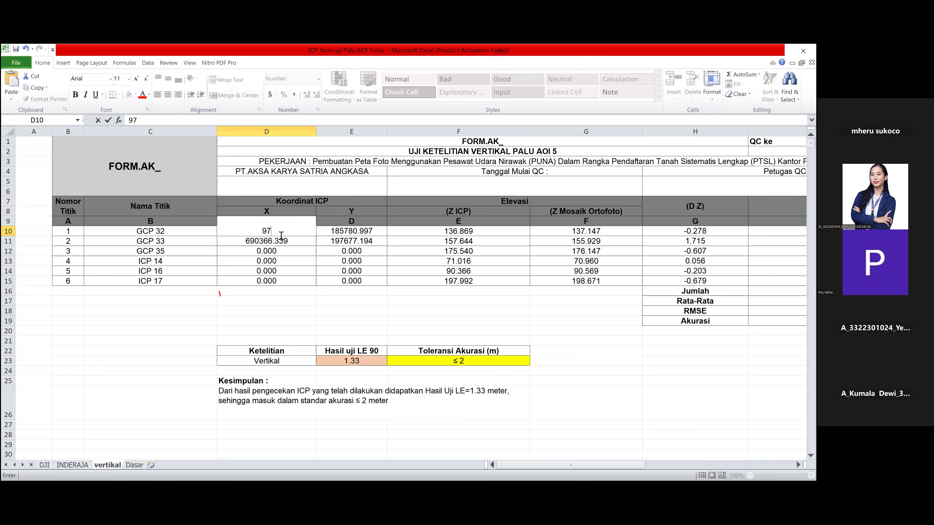
type(".3338")
key("Return")
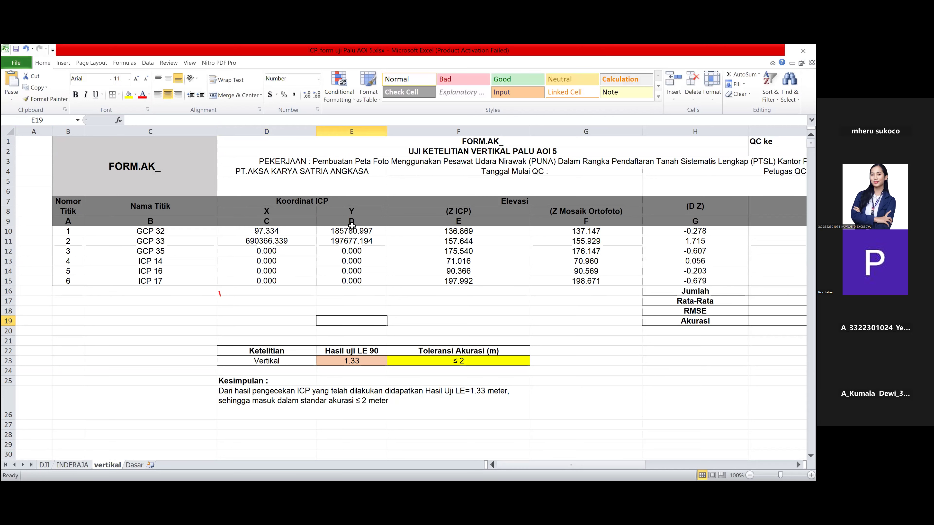
left_click(352, 230)
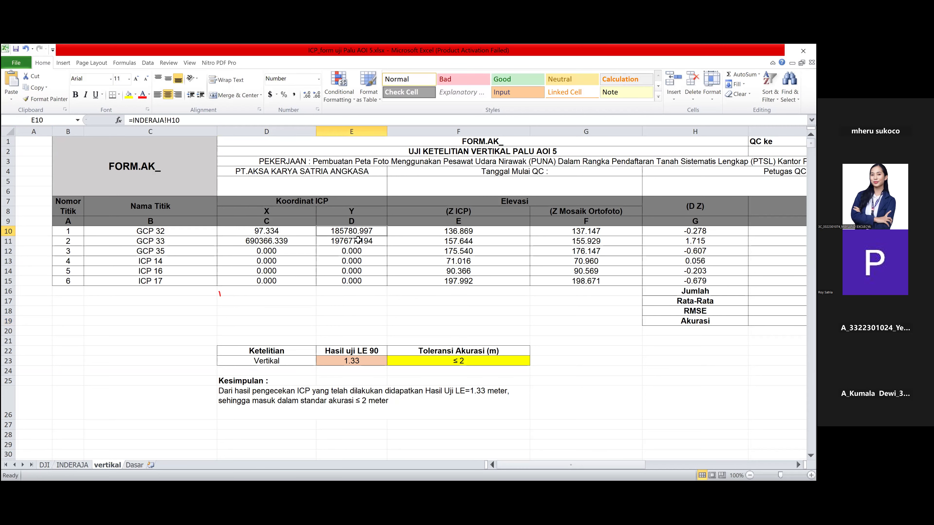
type("3")
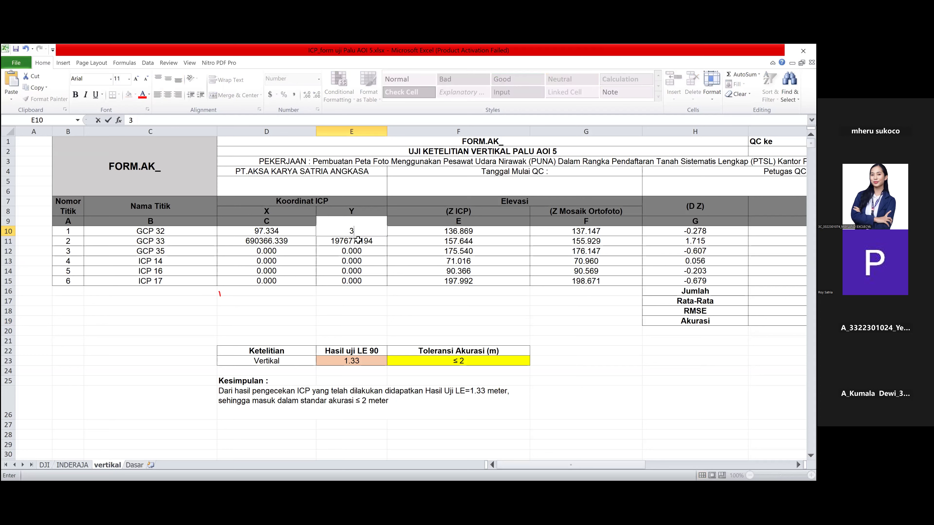
type("007")
Enter 28.8 as the Z ICP elevation and 29 as the Z Mosaik Ortofoto elevation of GCP 32
left_click(457, 232)
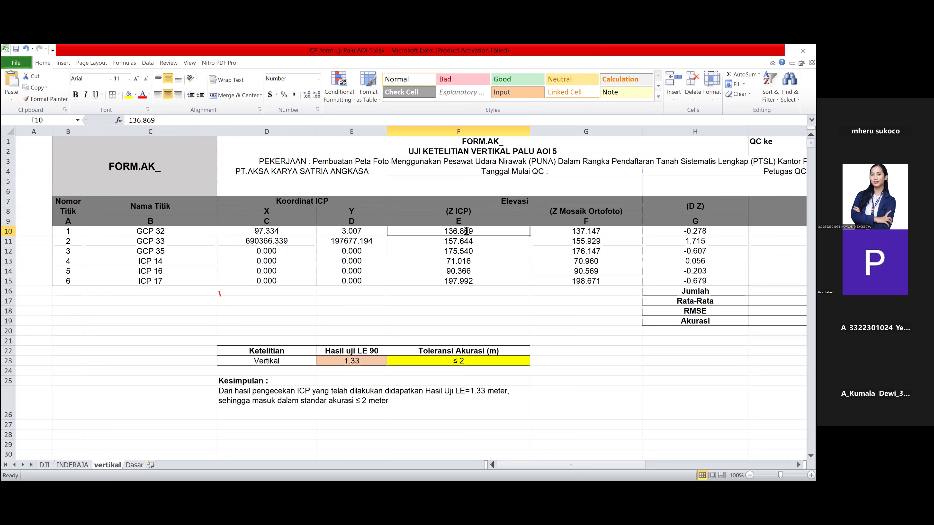
type("2")
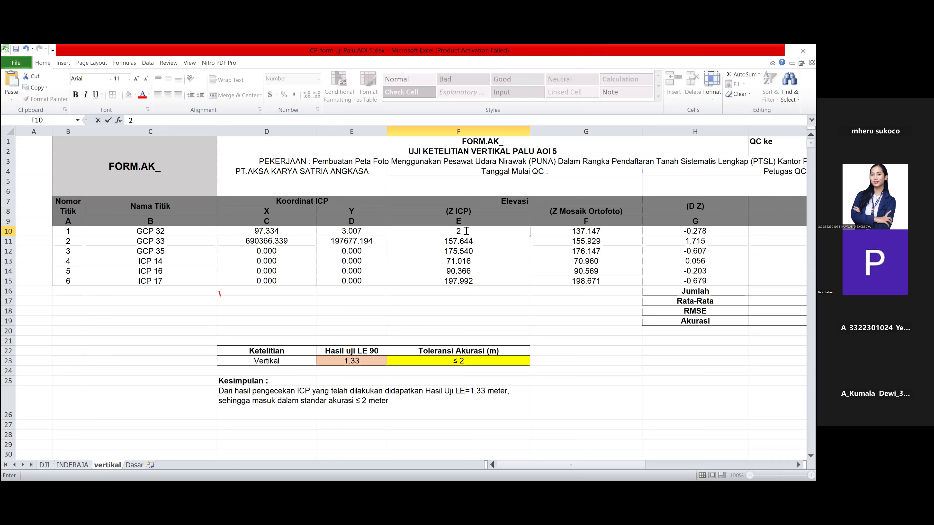
type("8.8")
left_click(603, 232)
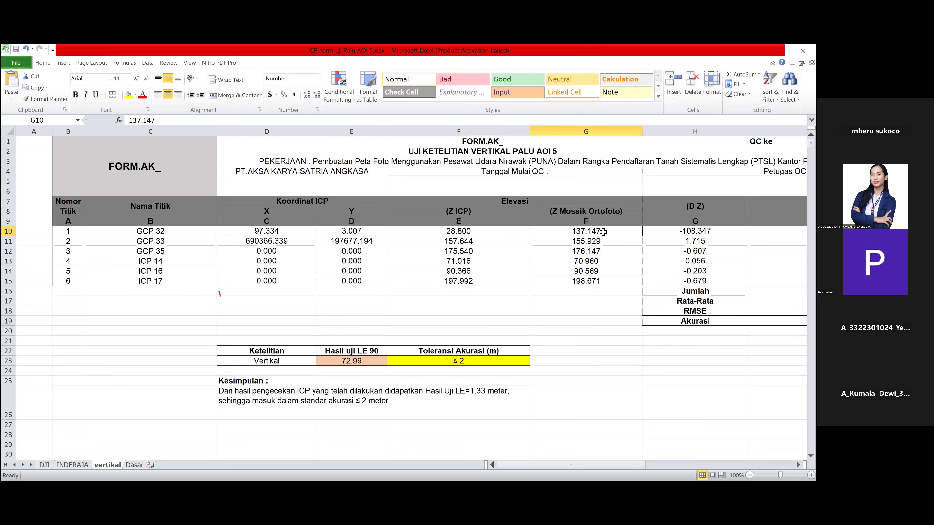
type("2")
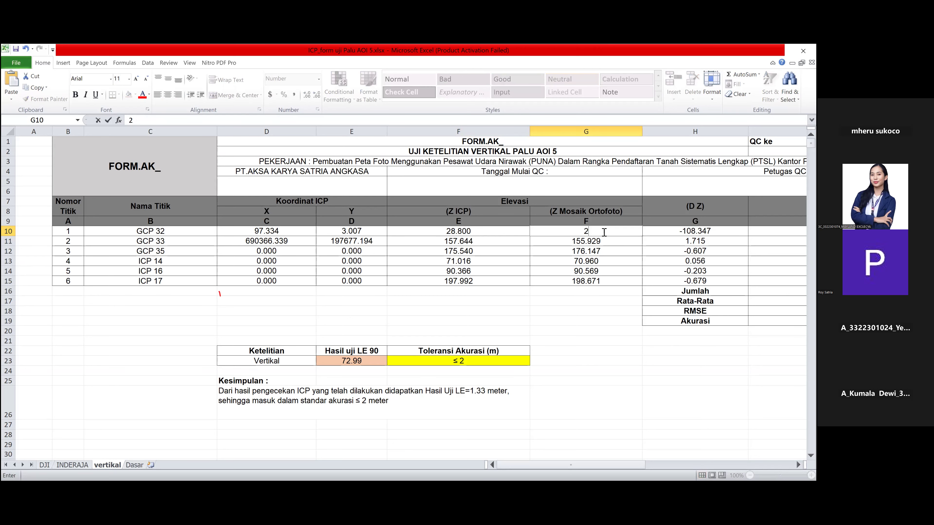
type("9")
Make the GCP 32 elevations negative, with Z ICP as -28 and Z Mosaik Ortofoto as -29
left_click(441, 232)
left_click(129, 120)
type("-")
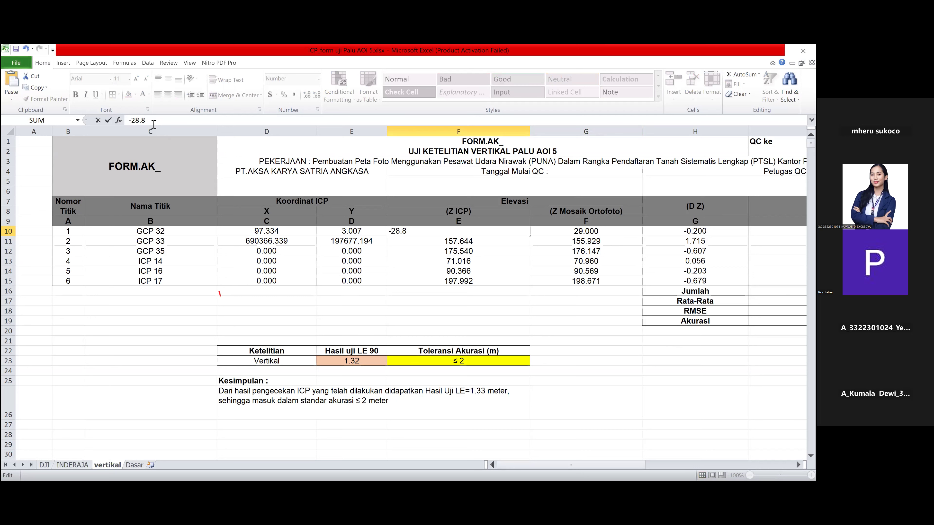
left_click(579, 231)
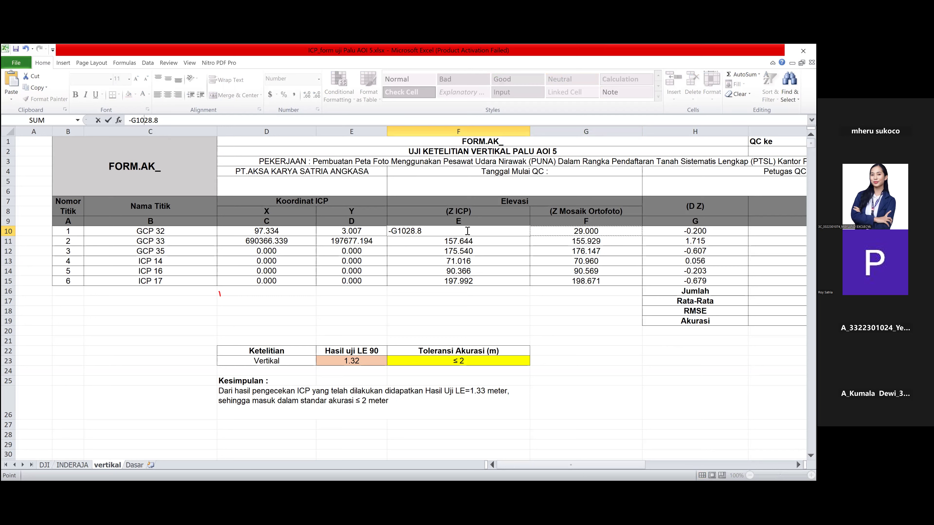
left_click_drag(206, 121, 107, 122)
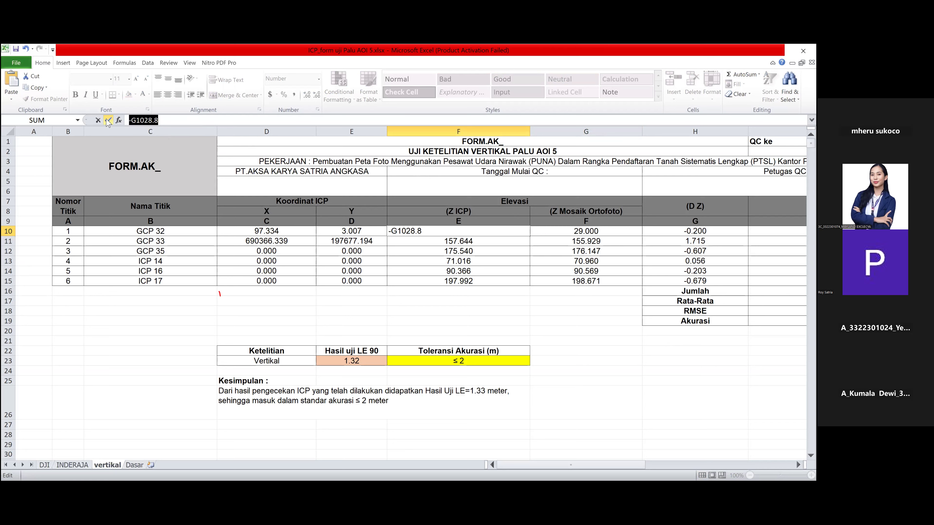
type("-28")
key("Return")
left_click(574, 232)
type("-29")
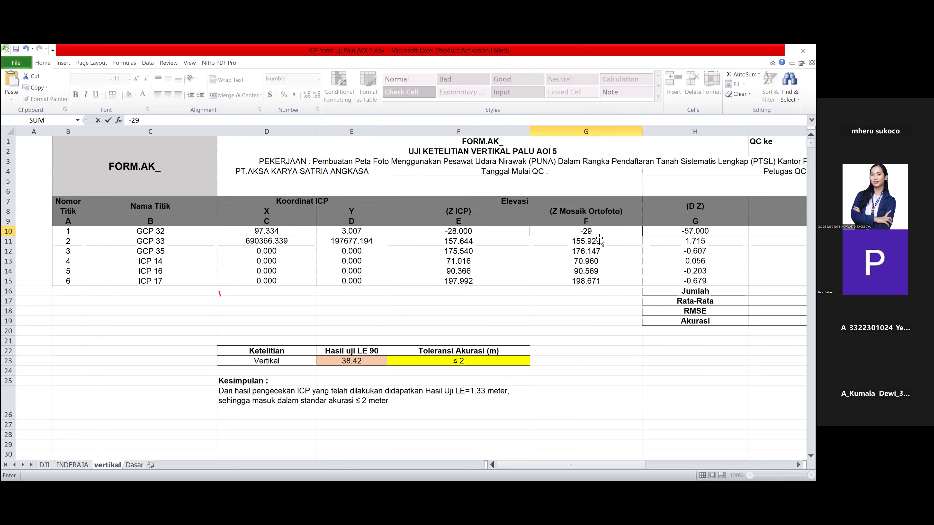
key("Return")
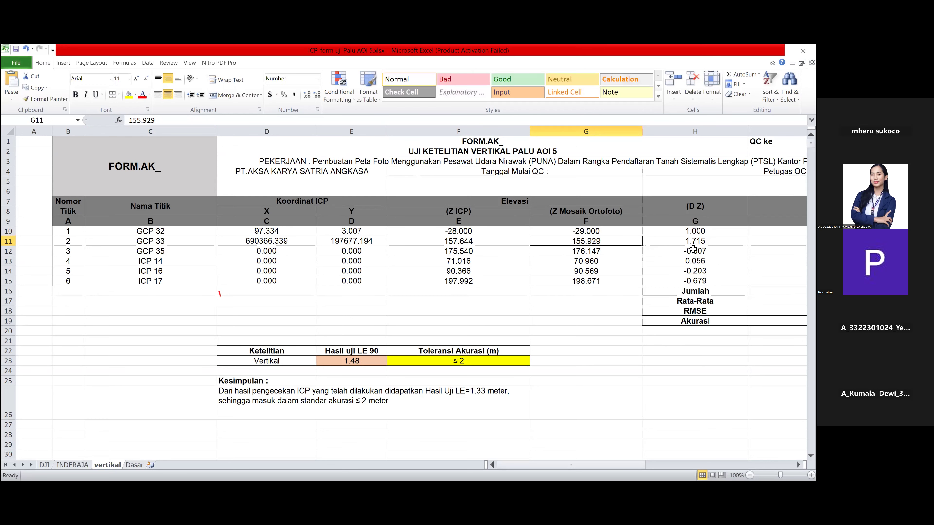
Set the ICP coordinates of GCP 33 to X 97.343 and Y 3.077
left_click(266, 242)
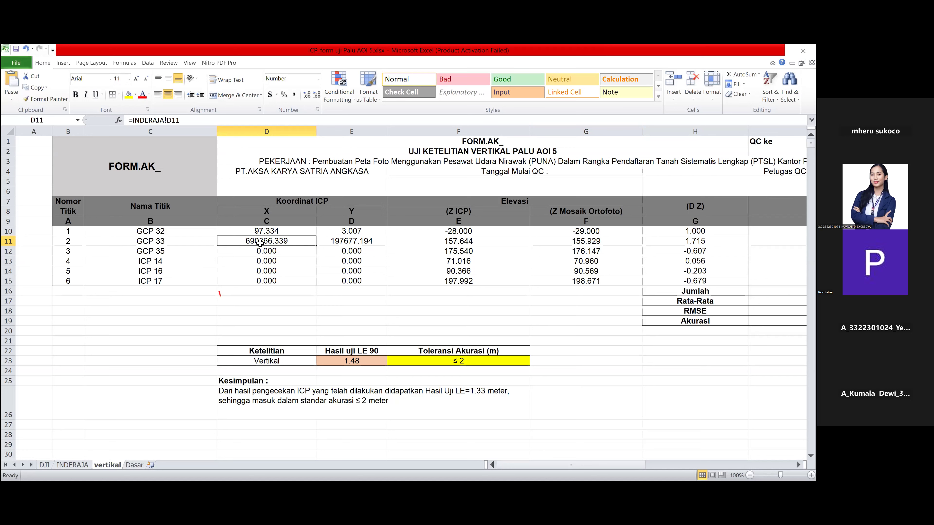
type("97")
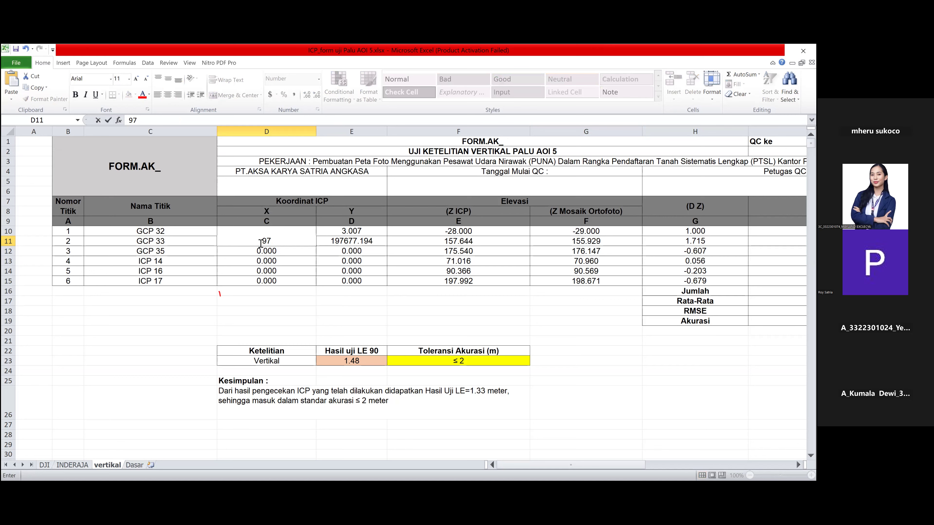
type(".343")
left_click(364, 240)
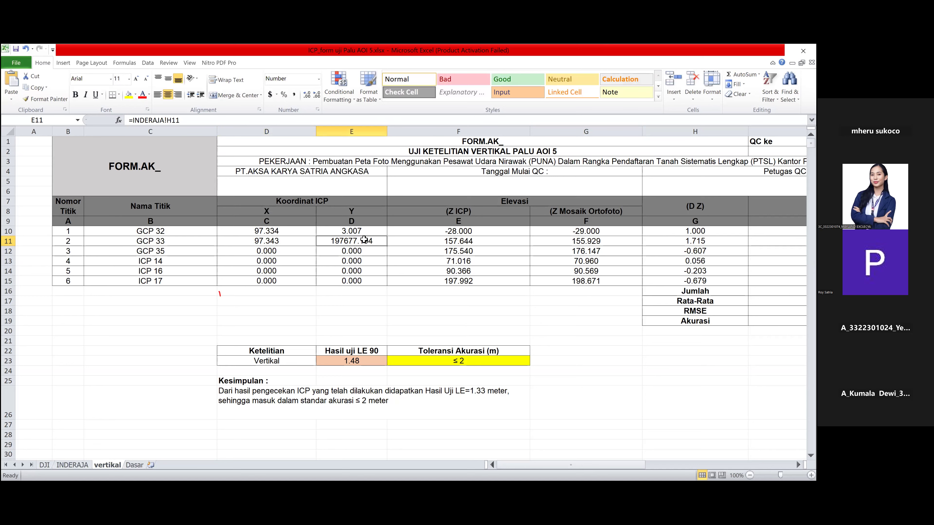
type("3.007")
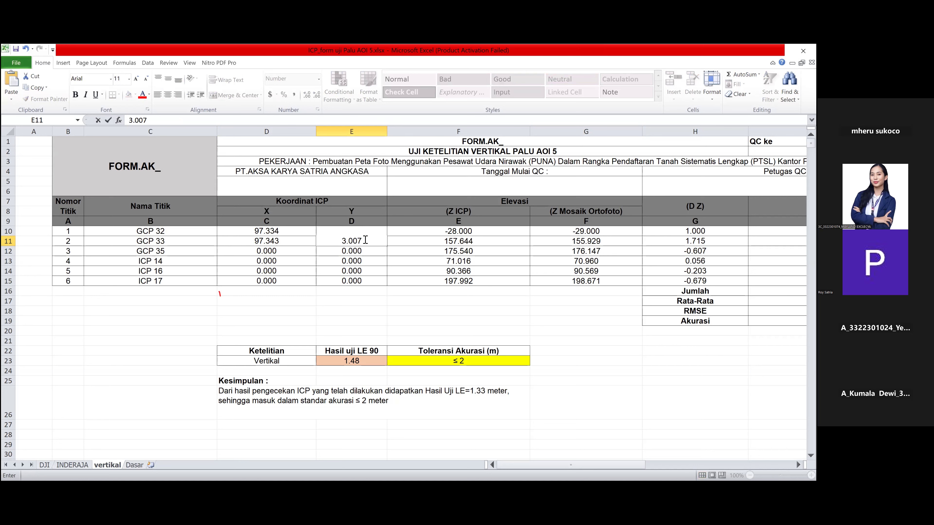
key("BackSpace")
key("BackSpace")
type("77")
Try to enter -24 as the Z ICP elevation of GCP 33
left_click(454, 242)
type("-")
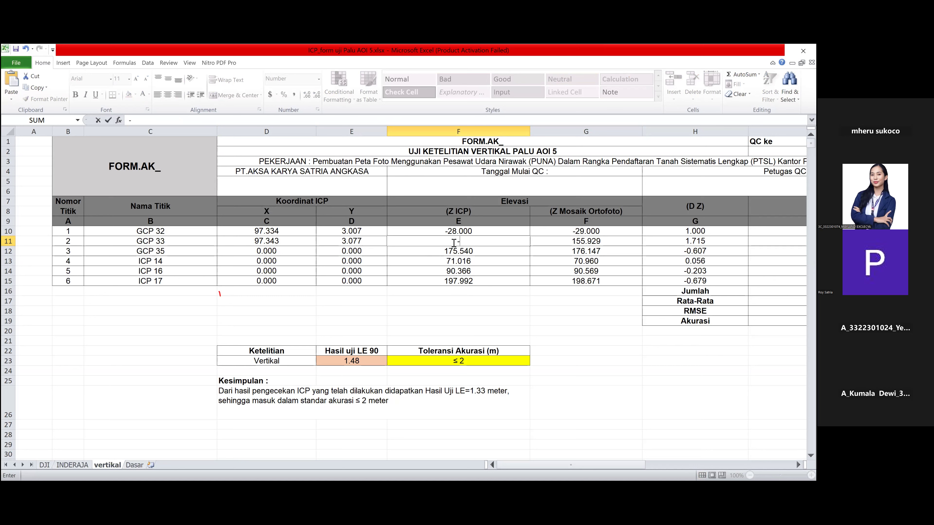
type("-24")
left_click(592, 243)
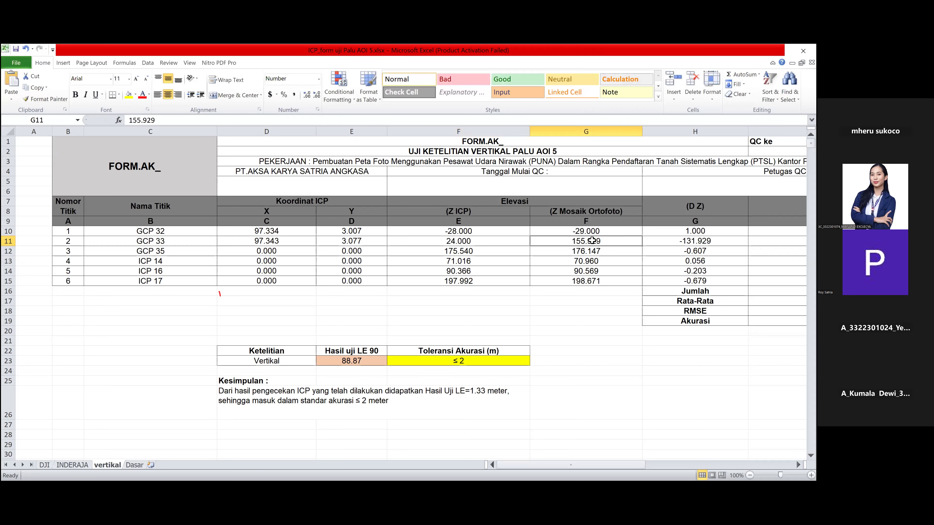
left_click(444, 241)
Set the Z Mosaik Ortofoto elevation of GCP 33 to -24 and its Z ICP elevation to -24.5
left_click(559, 243)
type("-")
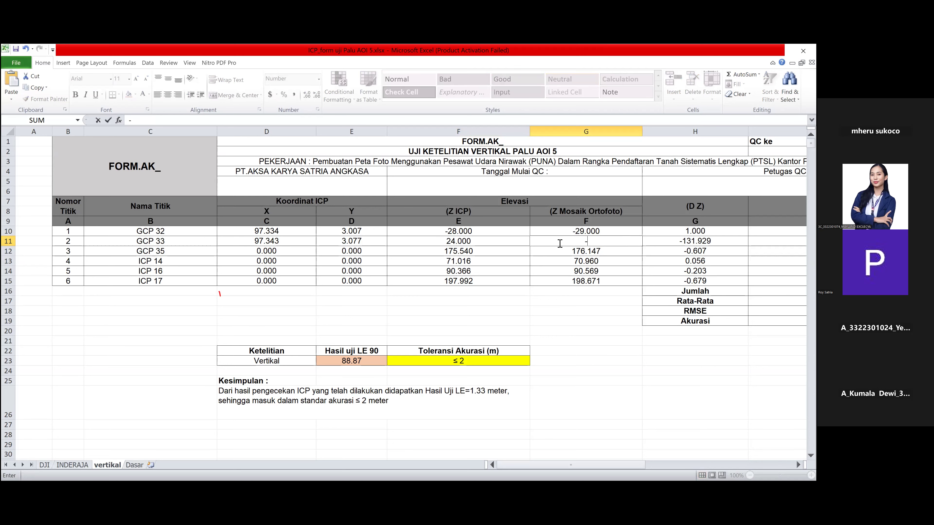
type("24")
key("Return")
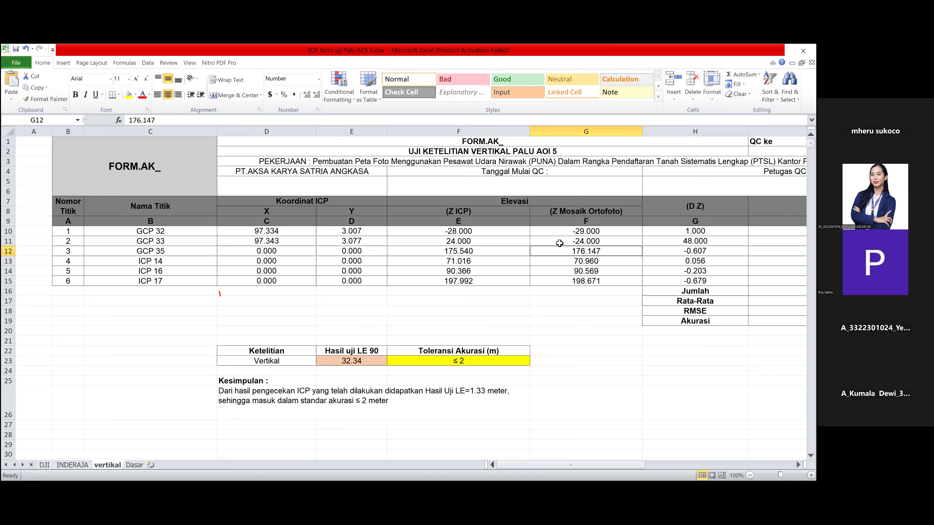
left_click(480, 241)
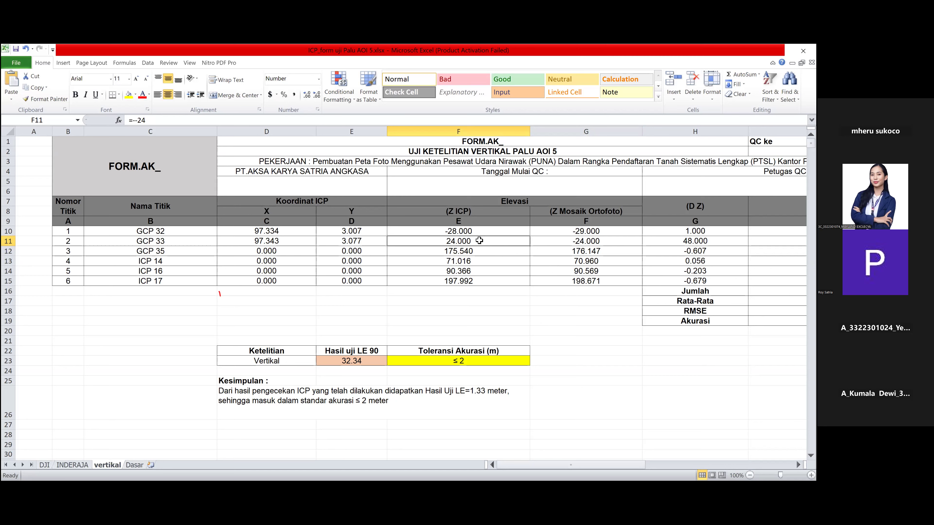
type("-24.5")
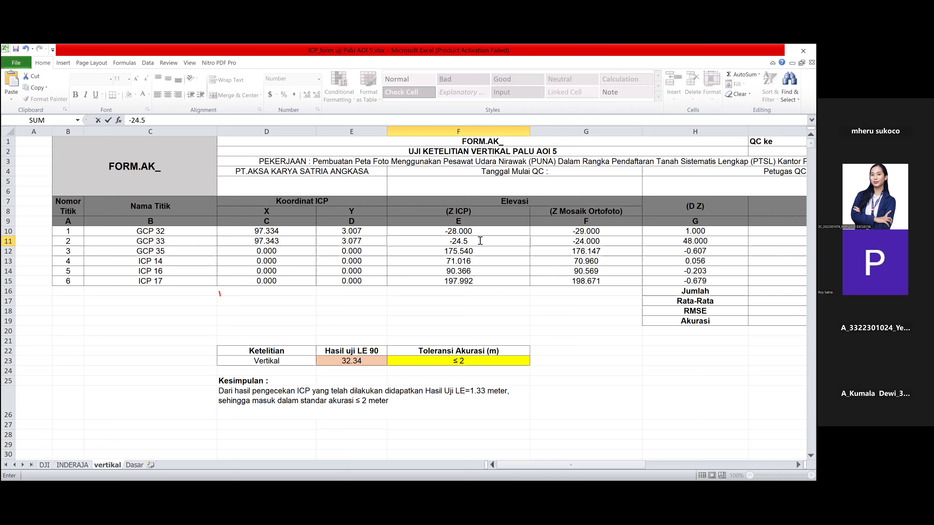
key("Return")
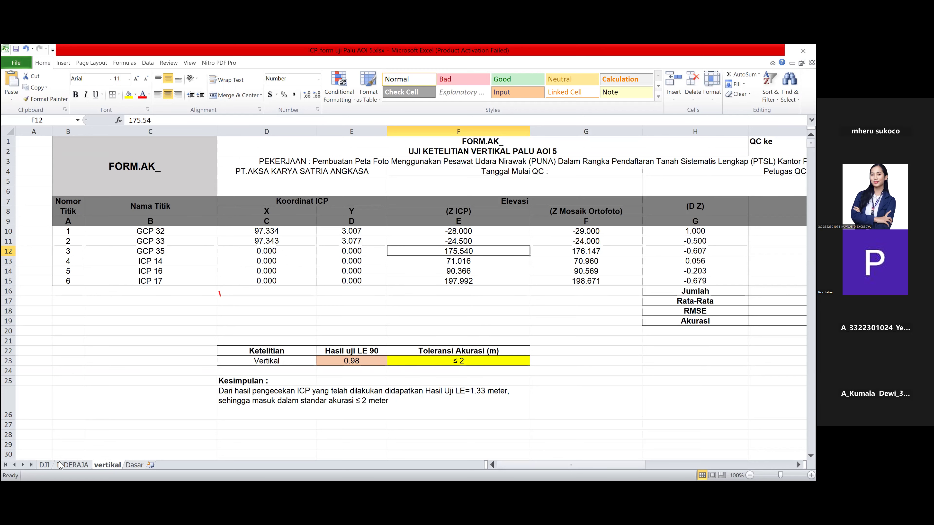
Copy the X ICP coordinates of GCP 32 and GCP 33 from the vertikal sheet into the DJI sheet's X (Koordinat ICP) column as values
left_click(44, 466)
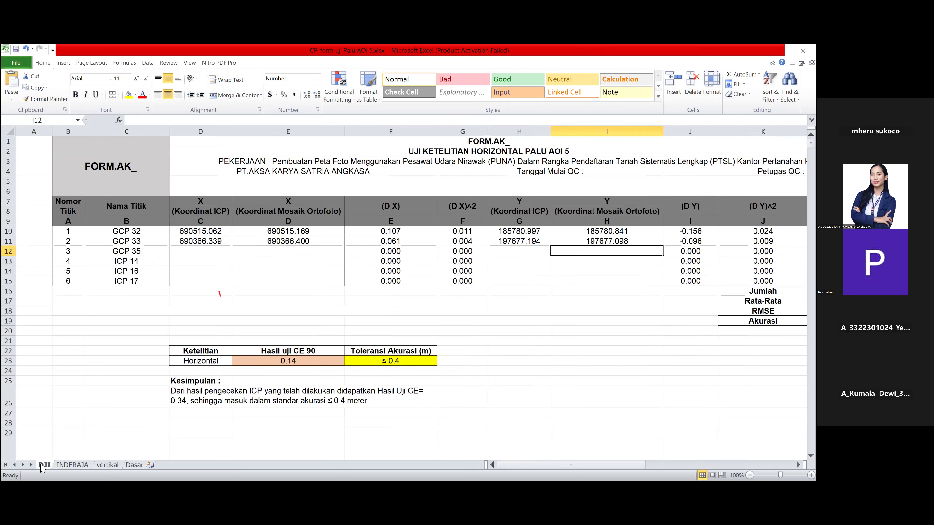
left_click(104, 466)
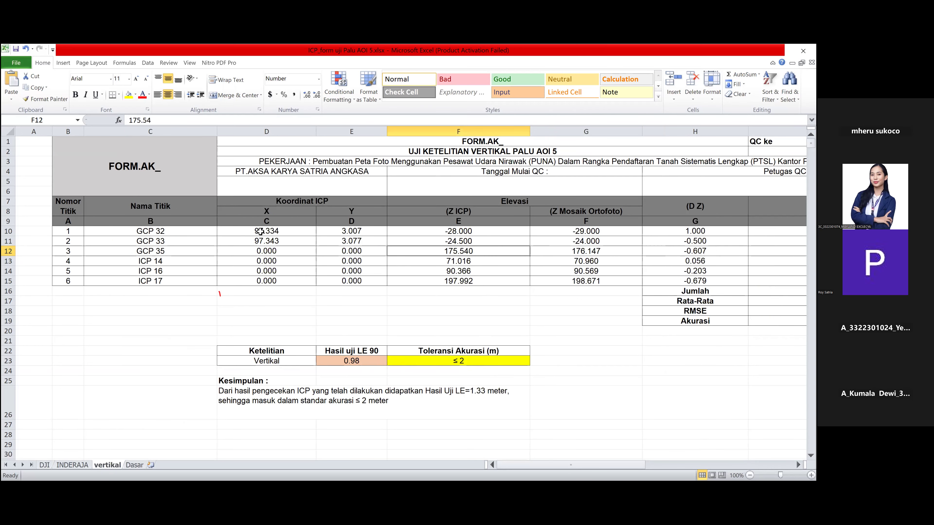
left_click_drag(260, 231, 266, 240)
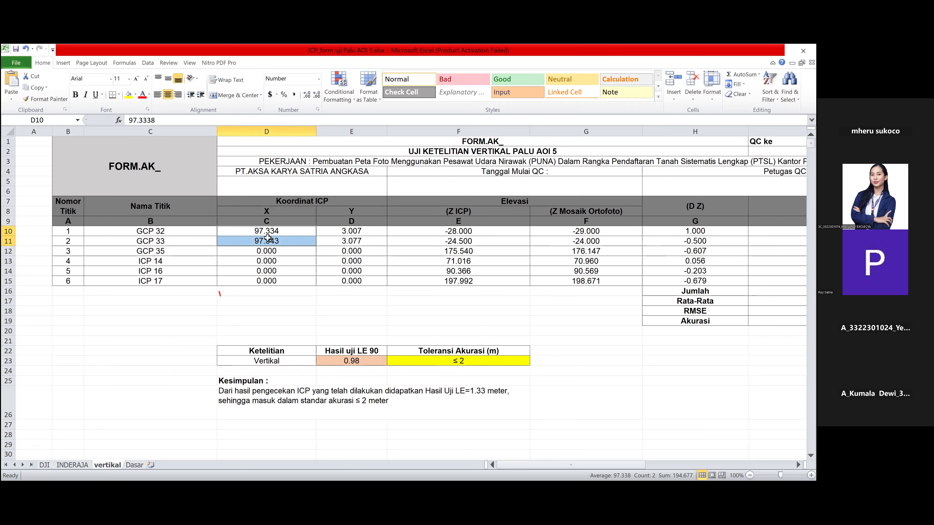
left_click(269, 230)
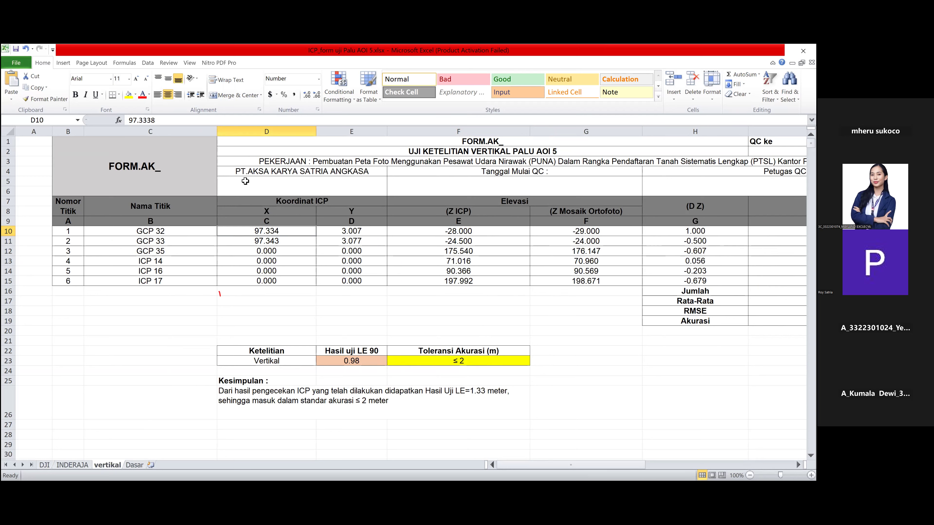
left_click_drag(262, 232, 262, 238)
key("ctrl+c")
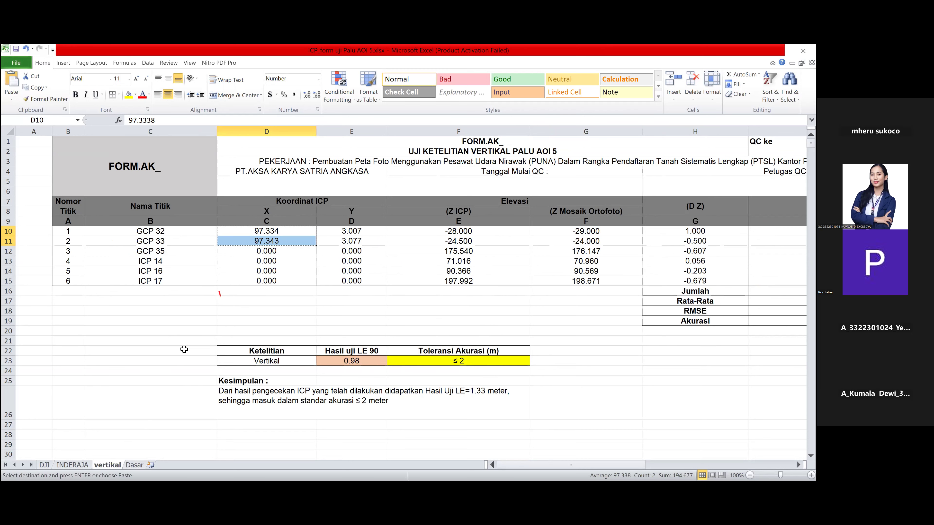
left_click(44, 466)
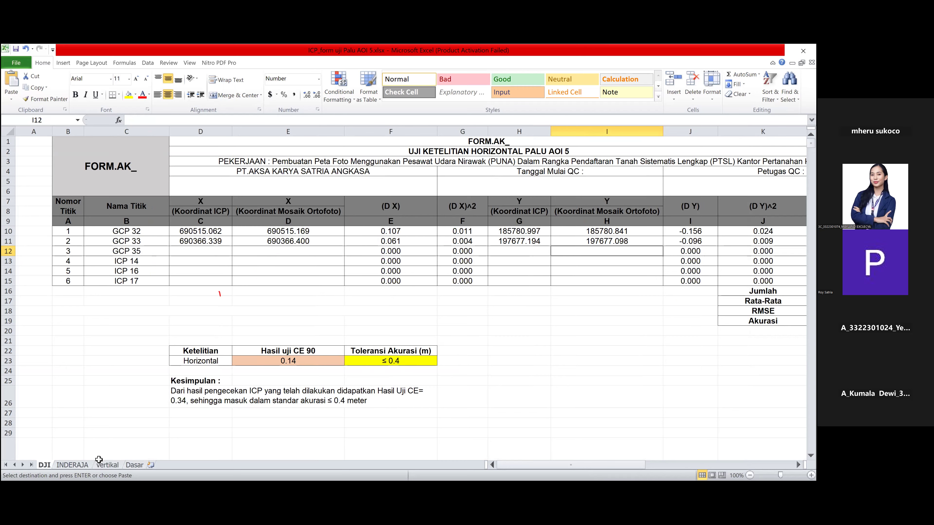
left_click(107, 465)
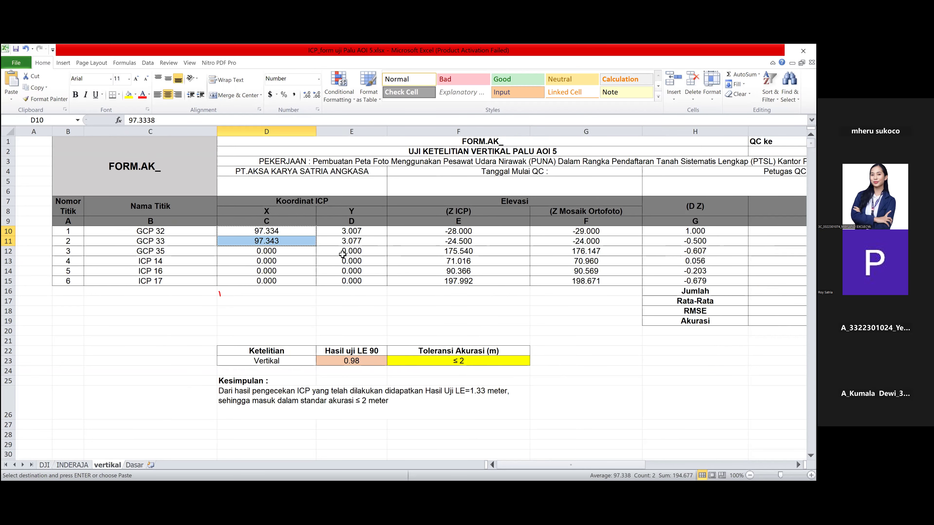
left_click(49, 465)
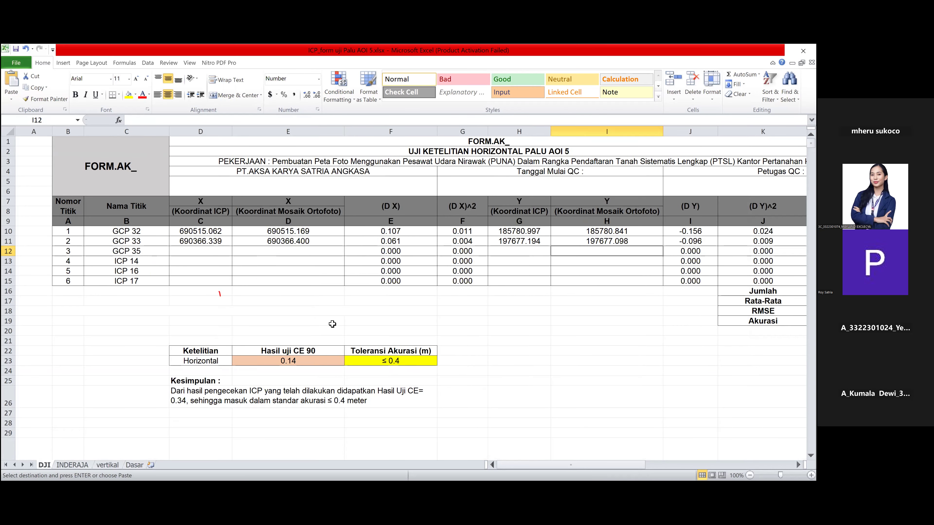
left_click_drag(198, 232, 200, 242)
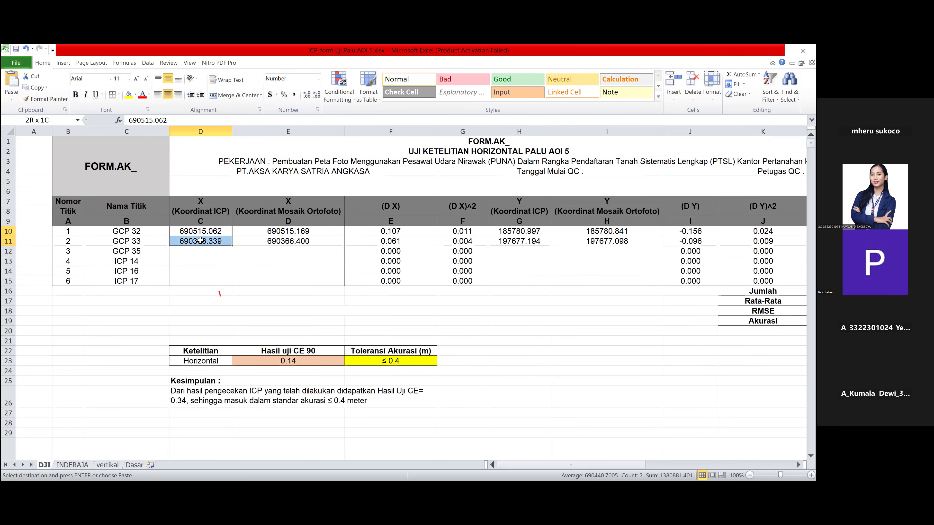
right_click(202, 240)
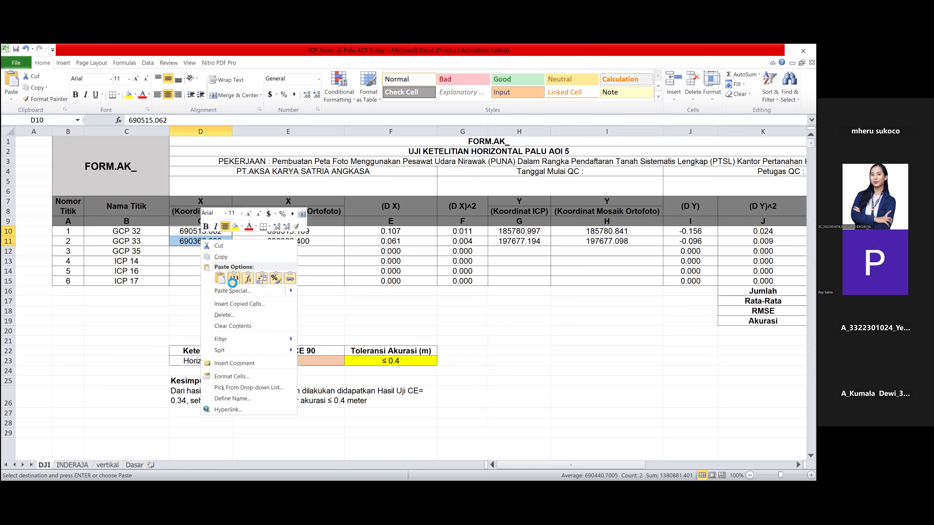
left_click(264, 271)
left_click(264, 270)
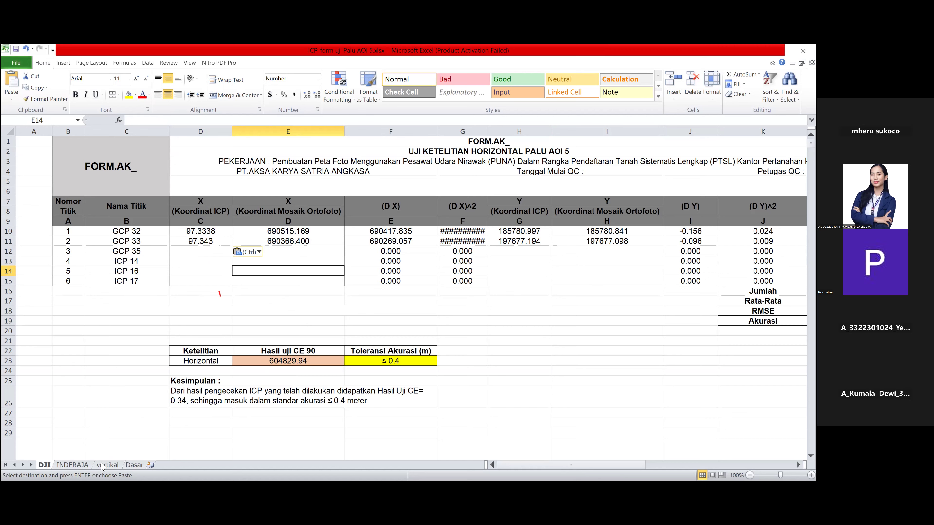
Copy the Y ICP coordinates of GCP 32 and GCP 33 from the vertikal sheet into the DJI sheet's Y (Koordinat ICP) column as values
key("ctrl+Page_Down")
key("ctrl+Page_Down")
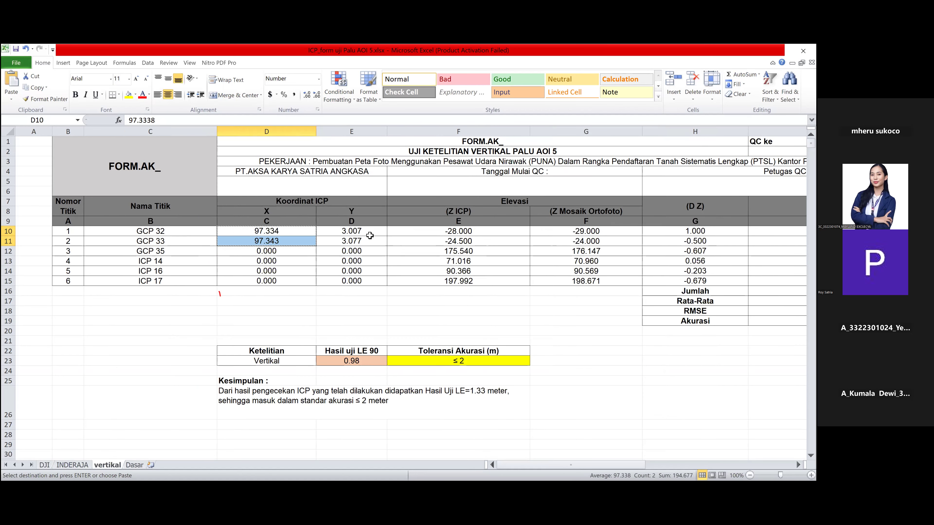
left_click_drag(355, 231, 350, 241)
left_click(350, 234)
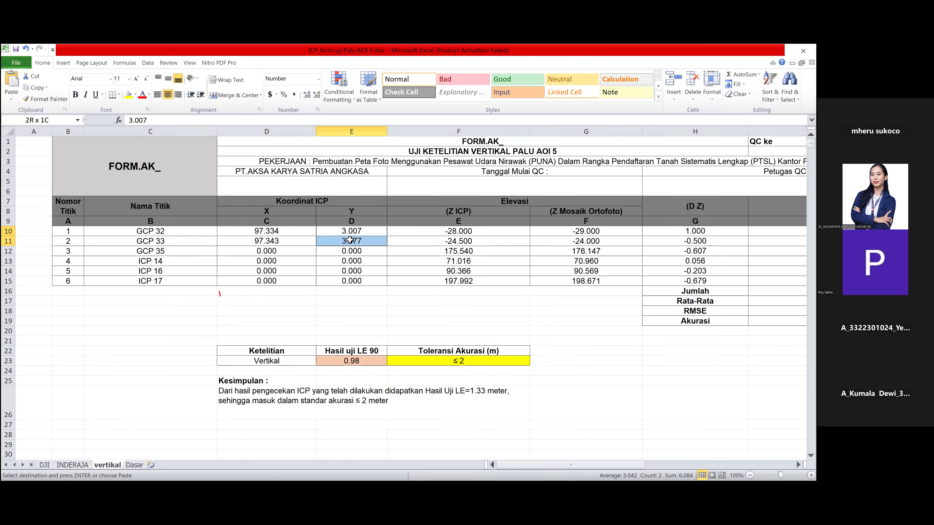
left_click(401, 292)
left_click(474, 312)
left_click_drag(353, 232, 354, 242)
key("ctrl+c")
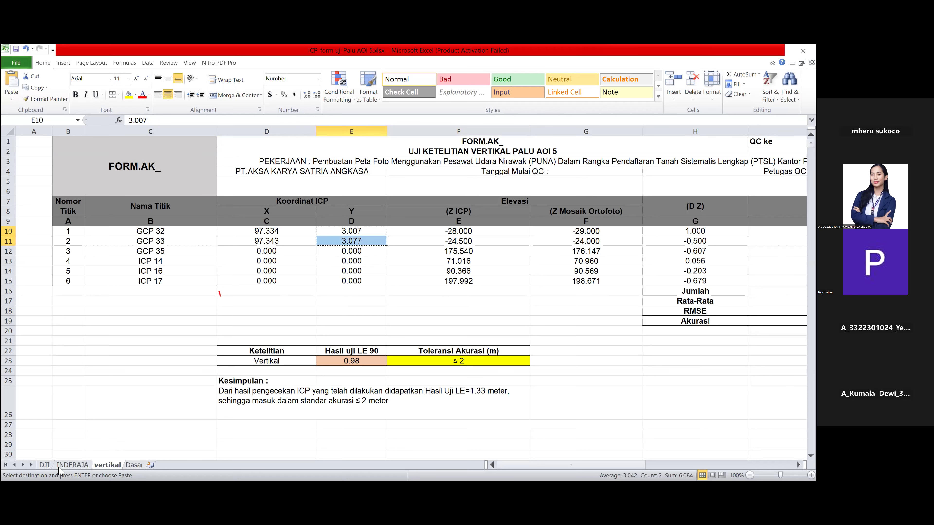
key("ctrl+Page_Up")
key("ctrl+Page_Up")
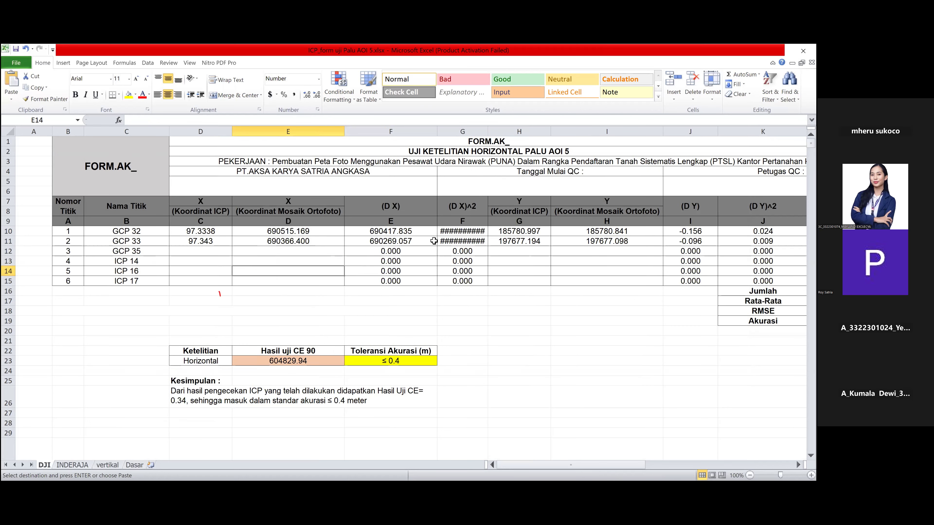
left_click_drag(519, 232, 518, 239)
right_click(519, 240)
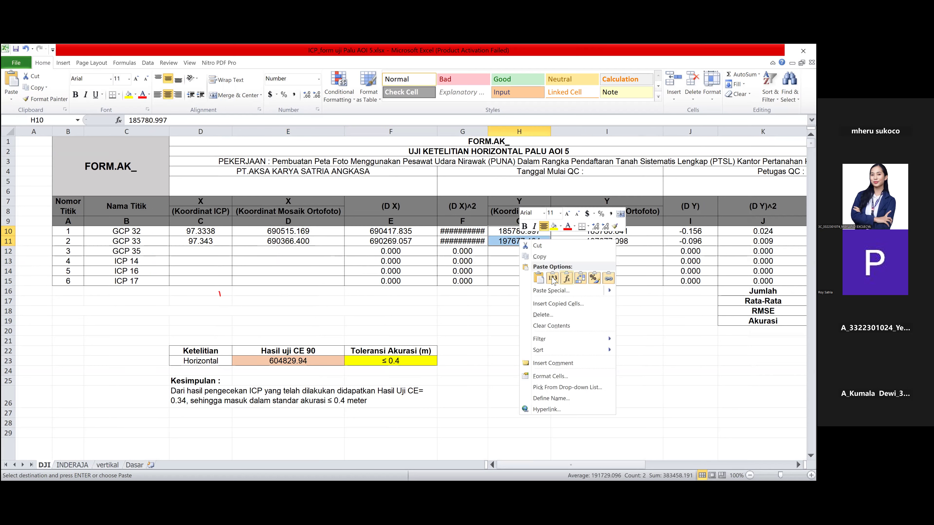
left_click(552, 277)
Clear the X and Y Koordinat Mosaik Ortofoto values of GCP 32 and GCP 33 on the DJI sheet
left_click_drag(308, 232, 309, 241)
key("Delete")
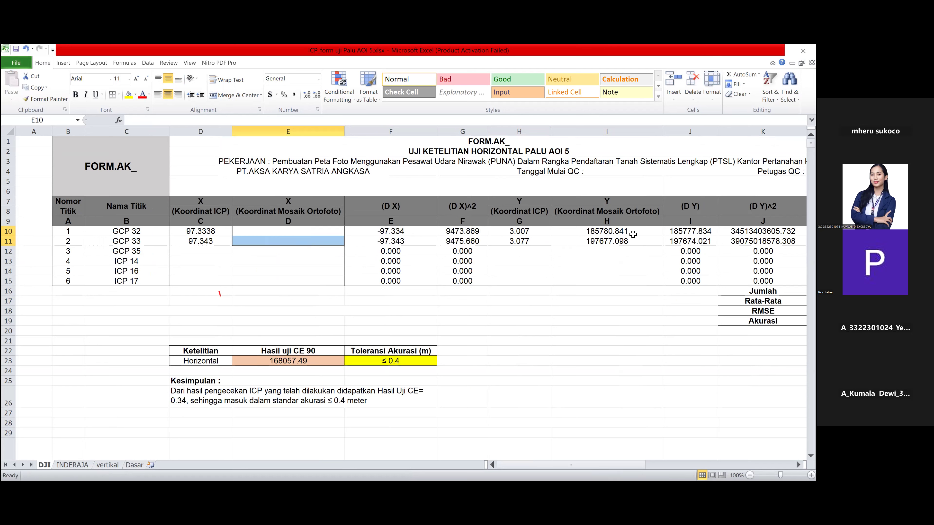
left_click(610, 235)
left_click_drag(612, 245, 612, 245)
key("Delete")
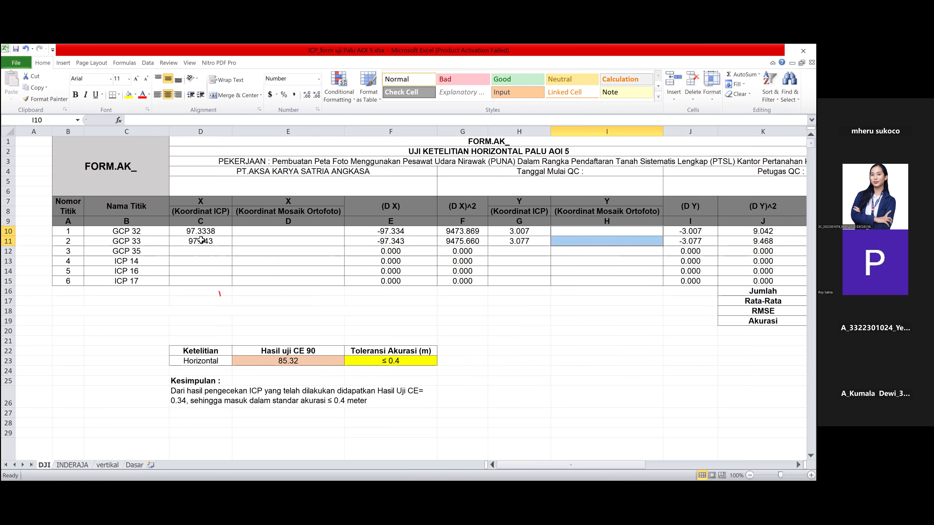
Copy the X and Y Koordinat ICP values of GCP 32 and GCP 33 into the matching Koordinat Mosaik Ortofoto columns as values
left_click_drag(202, 231, 201, 239)
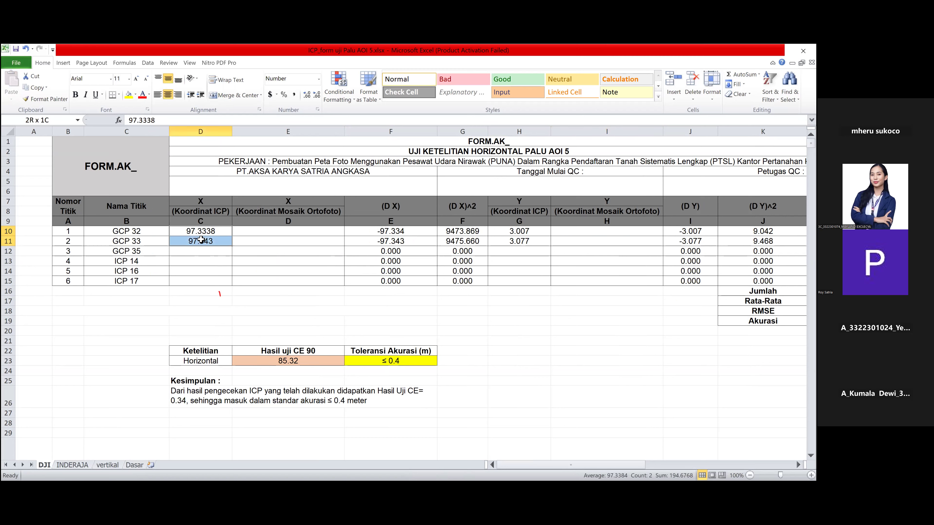
key("ctrl+c")
left_click(264, 233)
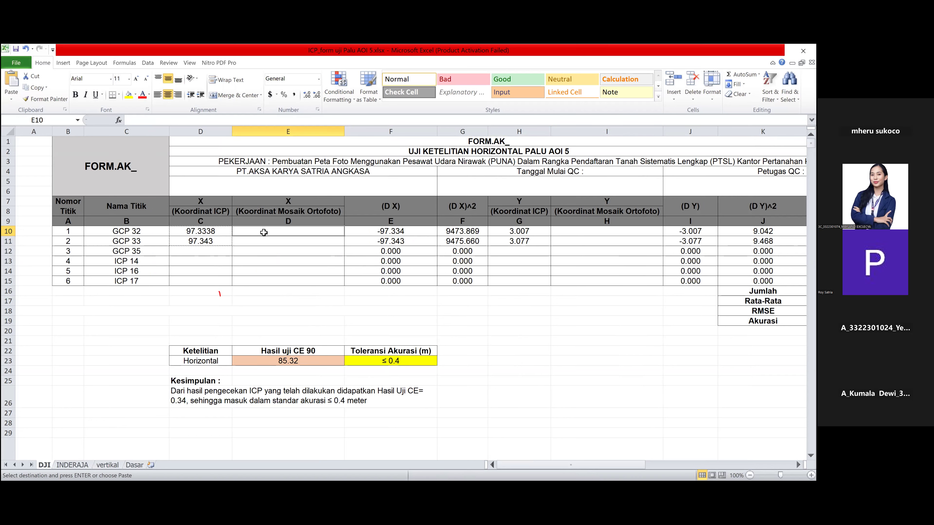
right_click(264, 233)
left_click(297, 271)
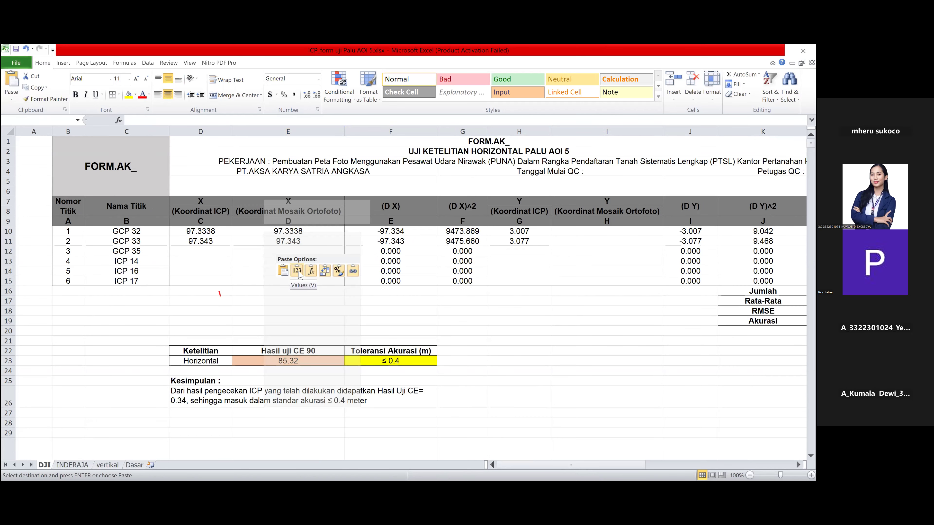
left_click_drag(538, 232, 539, 242)
key("ctrl+c")
left_click(565, 235)
right_click(567, 232)
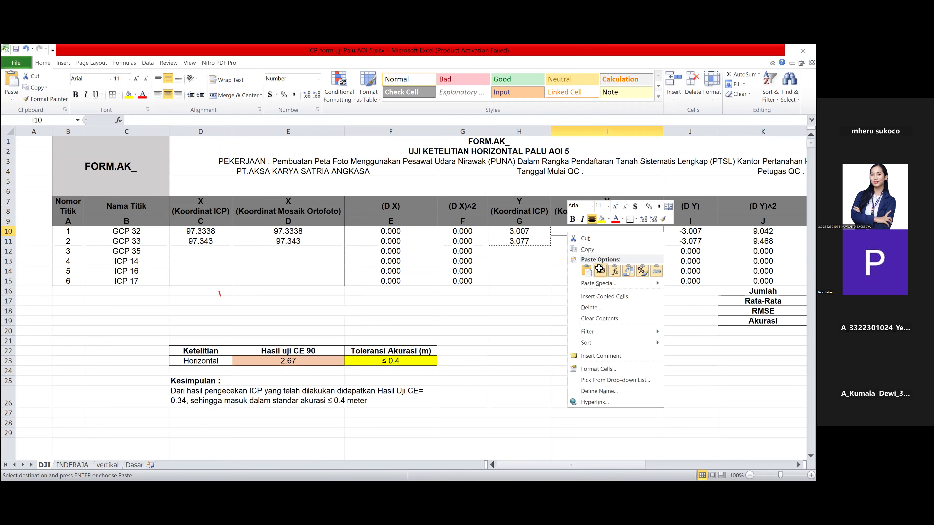
left_click(599, 269)
Clear the Y and X Koordinat ICP values of GCP 32 and GCP 33 on the DJI sheet
left_click_drag(520, 231, 524, 242)
key("Delete")
left_click_drag(191, 230, 193, 242)
key("Delete")
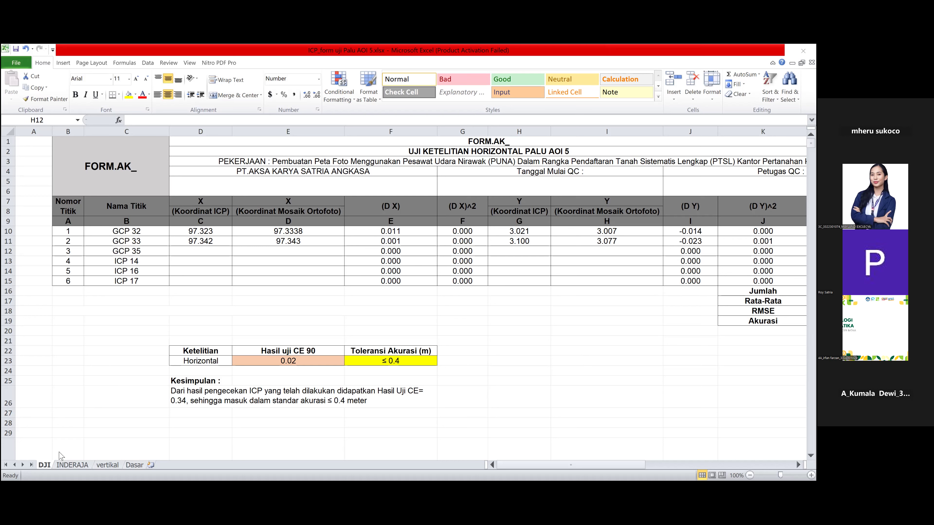
Review the horizontal accuracy tests on the DJI and INDERAJA sheets and the vertical accuracy test on the vertikal sheet
left_click(106, 466)
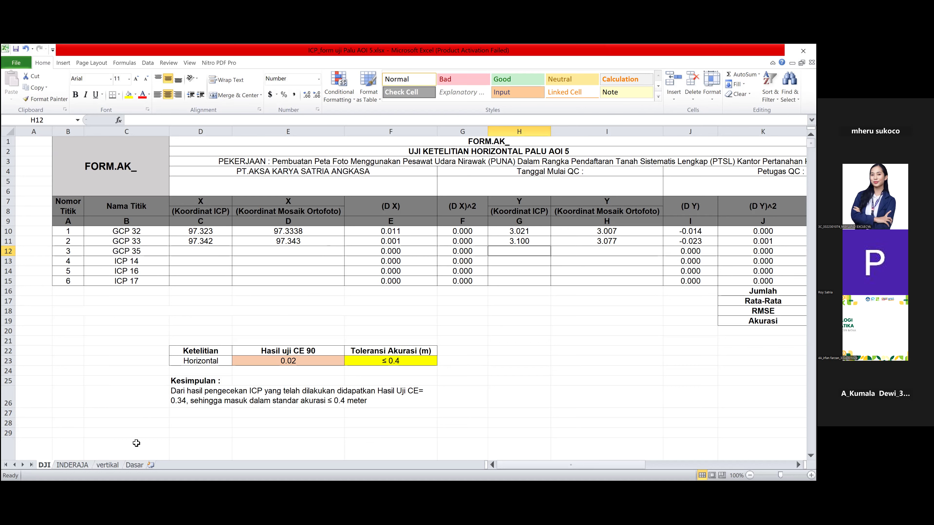
left_click(72, 466)
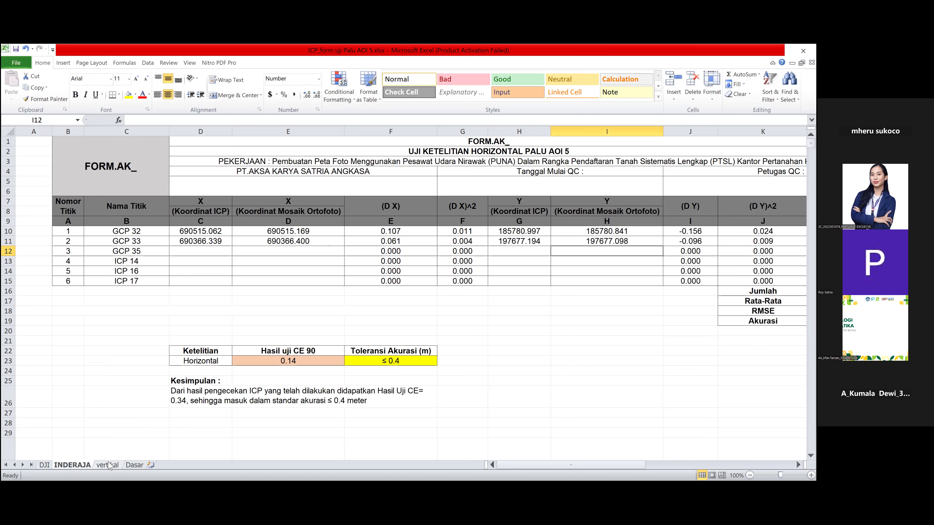
left_click(44, 465)
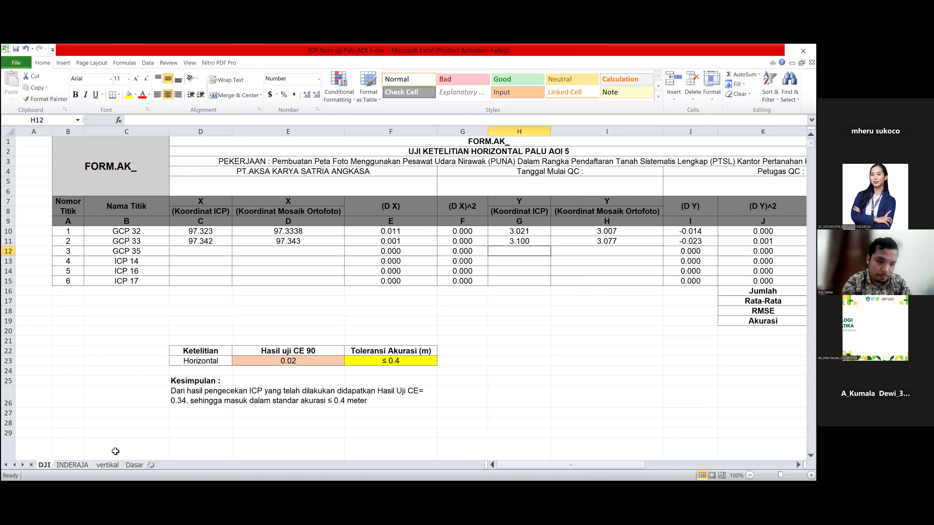
left_click(104, 466)
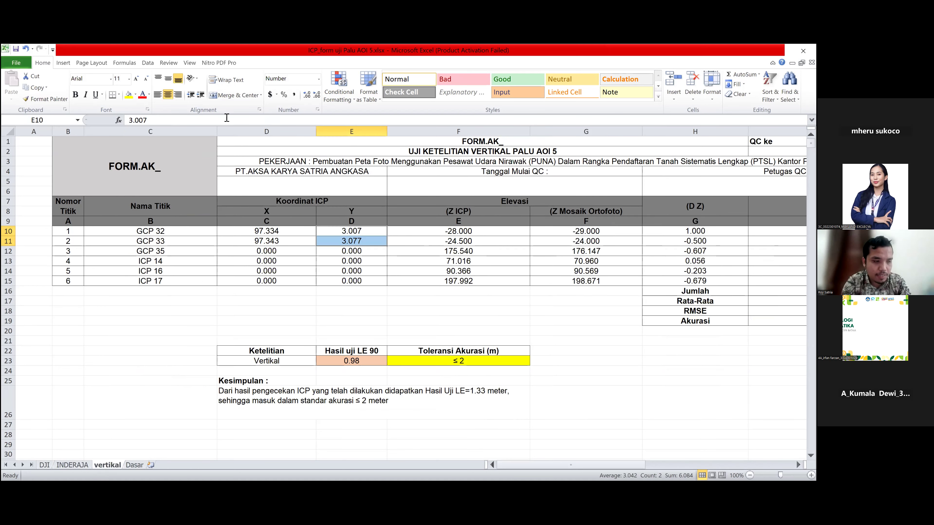